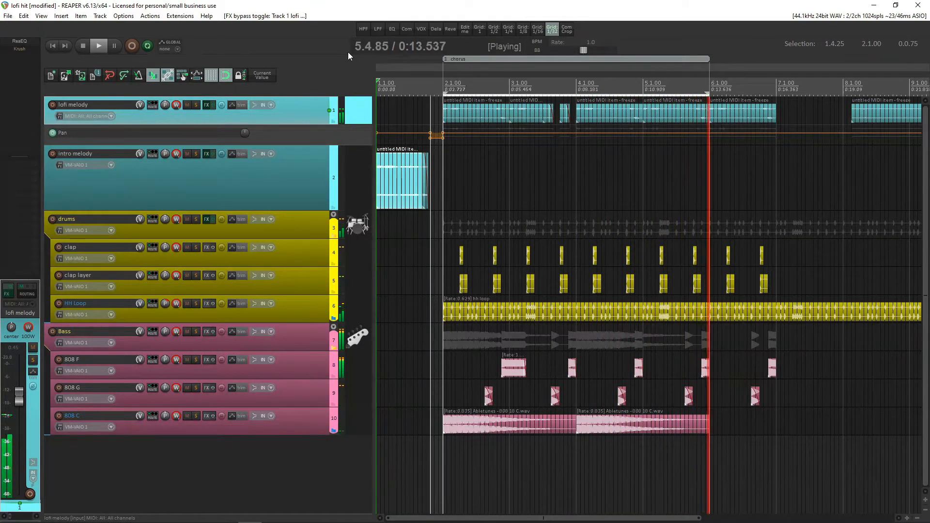
Step: Solo the lofi melody track and play it from the start of the chorus region
{"action": "key", "text": "space"}
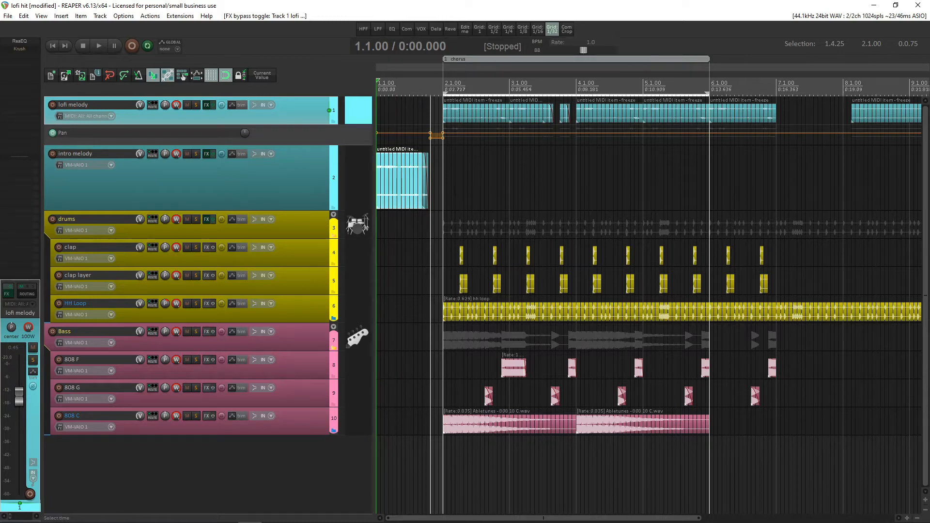
{"action": "scroll", "coordinate": [663, 252], "scroll_direction": "down", "scroll_amount": 2}
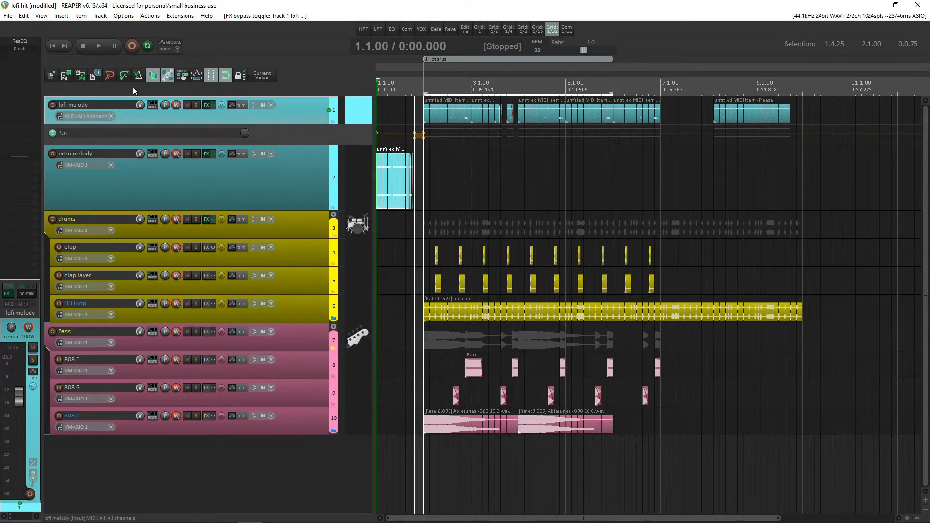
{"action": "left_click", "coordinate": [197, 104]}
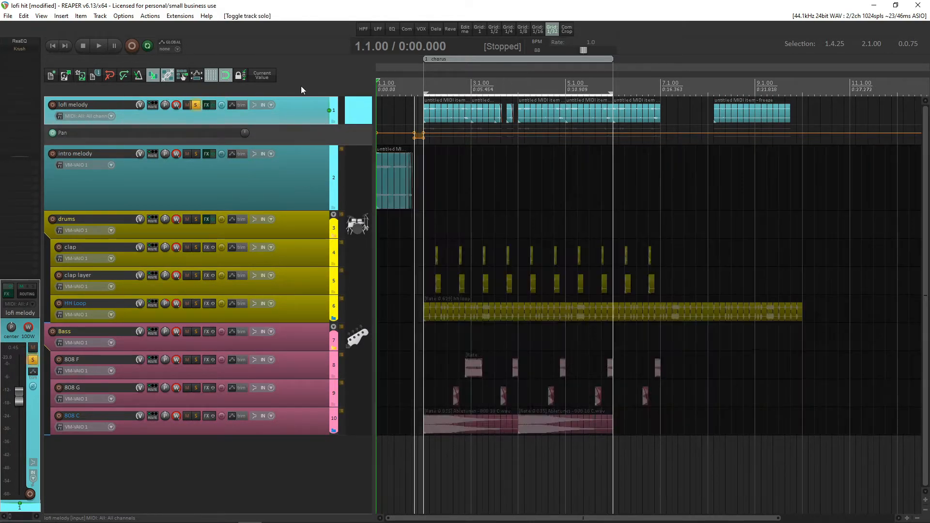
{"action": "left_click", "coordinate": [424, 79]}
{"action": "key", "text": "space"}
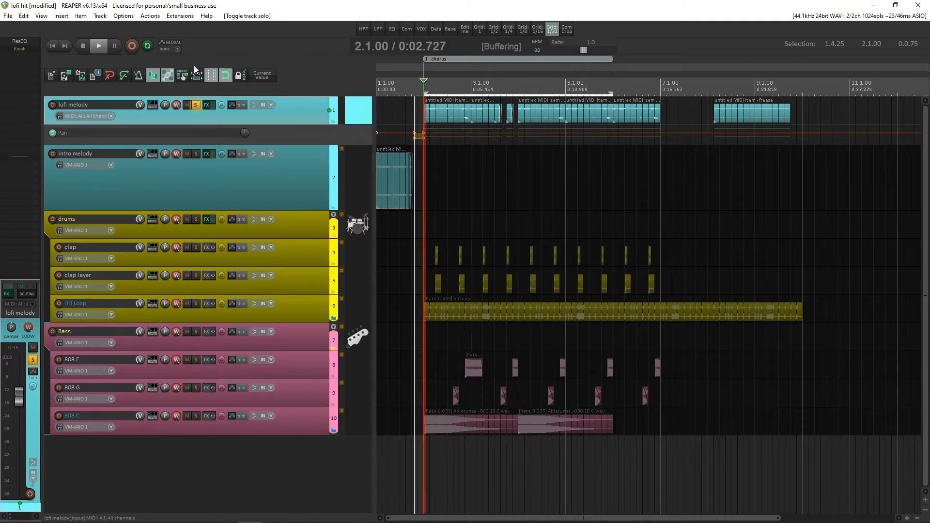
{"action": "key", "text": "space"}
Step: Open the lofi melody track's ReaEQ and audition the melody with the EQ bypassed and re-enabled
{"action": "left_click", "coordinate": [207, 105]}
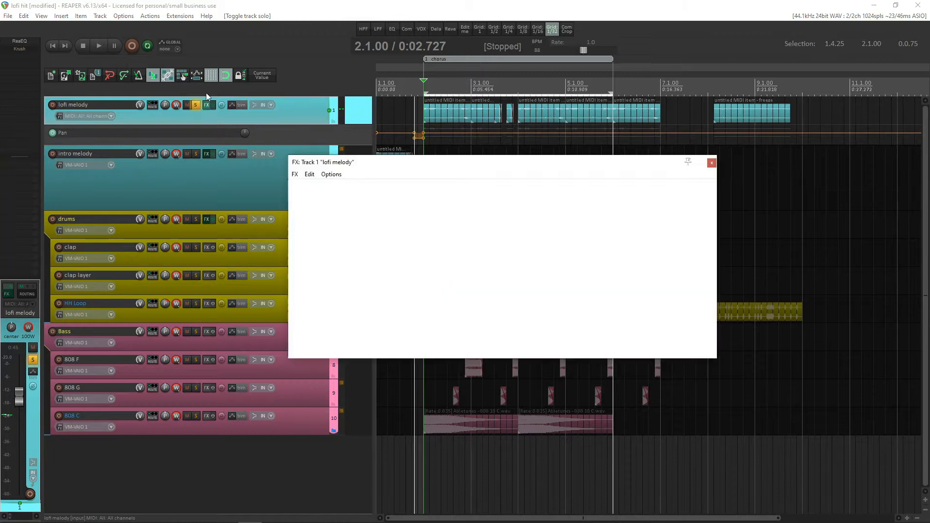
{"action": "left_click", "coordinate": [310, 186]}
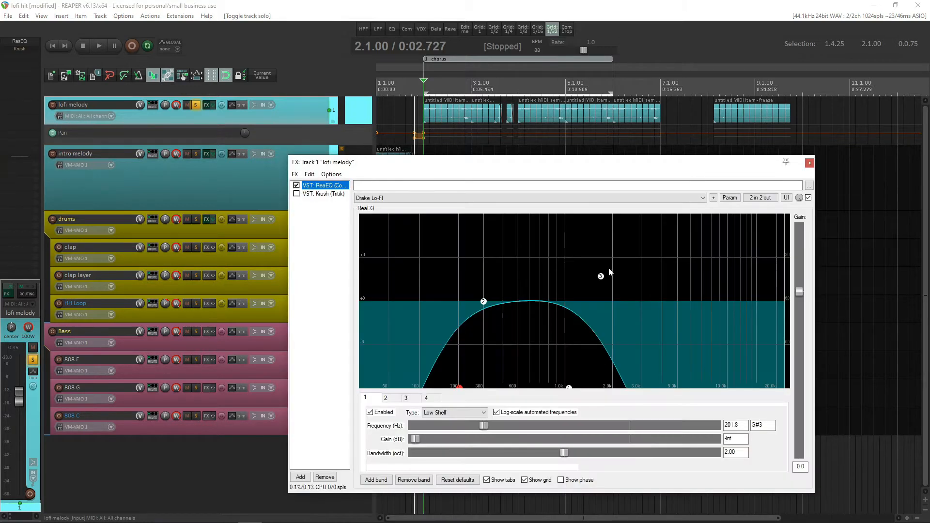
{"action": "left_click", "coordinate": [296, 186]}
{"action": "key", "text": "space"}
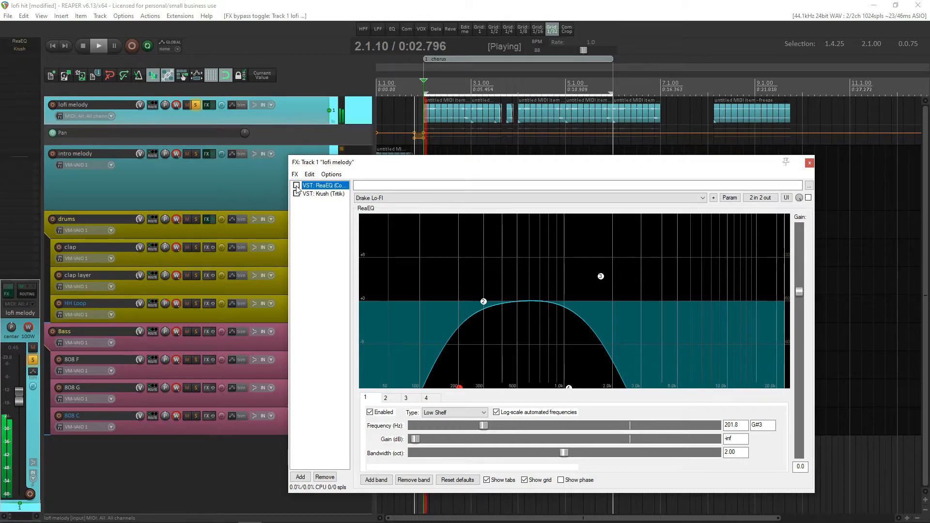
{"action": "left_click", "coordinate": [296, 186]}
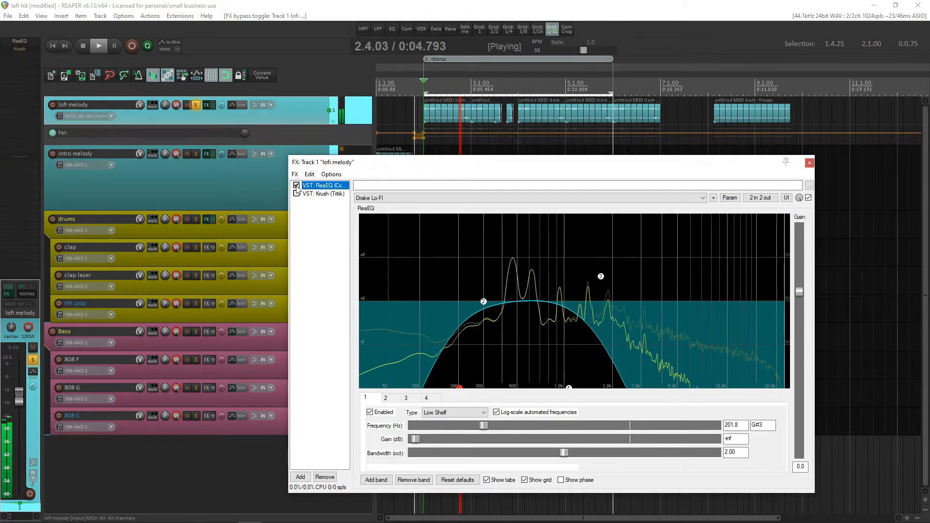
{"action": "key", "text": "space"}
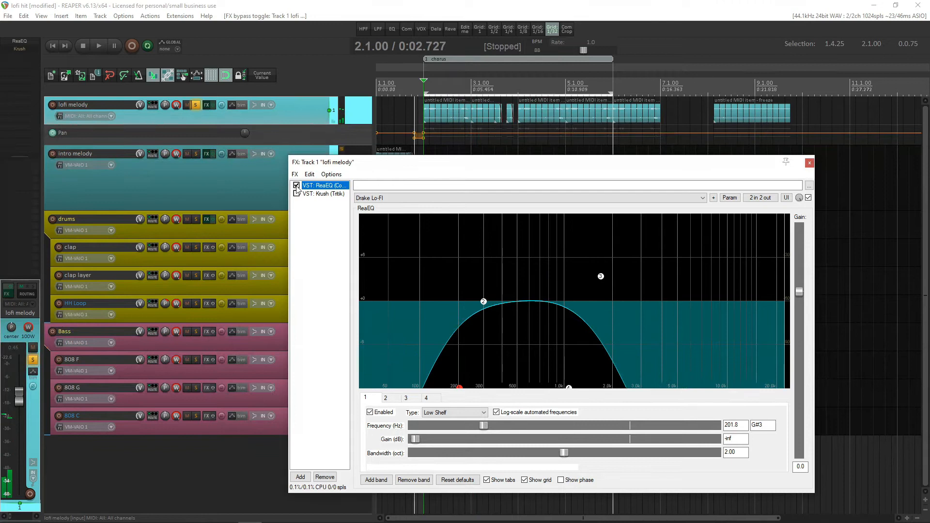
Step: Enable the Krush plugin on the lofi melody track and show its controls
{"action": "left_click", "coordinate": [296, 194]}
{"action": "left_click", "coordinate": [314, 194]}
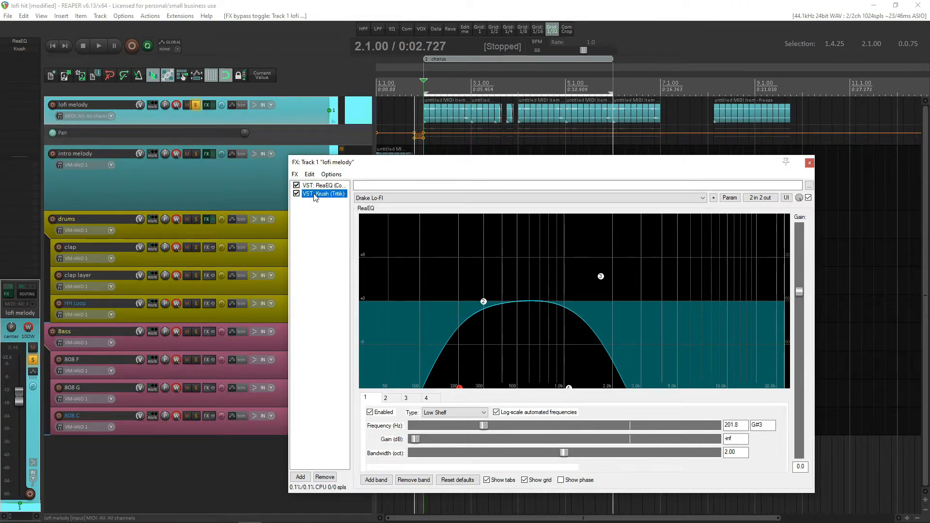
{"action": "left_click_drag", "start_coordinate": [378, 163], "coordinate": [359, 159]}
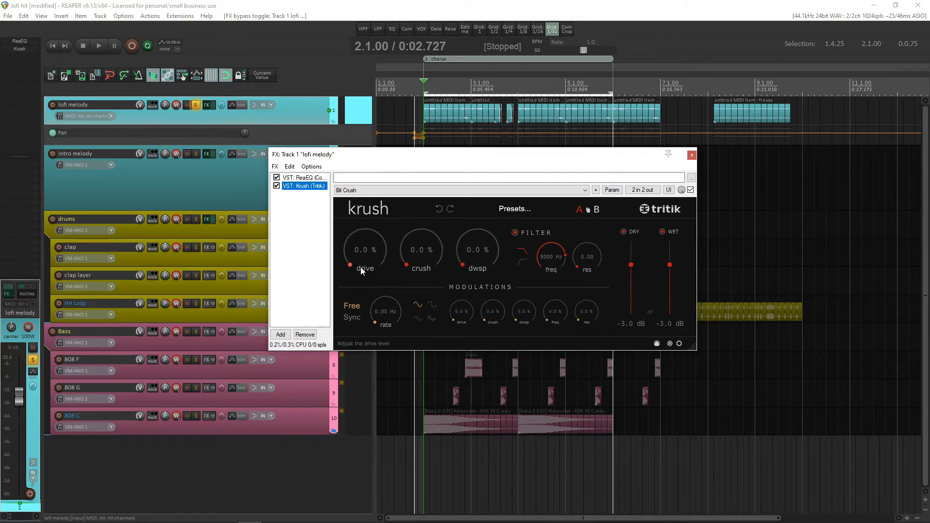
Step: Audition the melody with Krush's drive raised to 48.4 % and return the drive to 0 %
{"action": "key", "text": "space"}
{"action": "left_click_drag", "start_coordinate": [376, 240], "coordinate": [379, 198]}
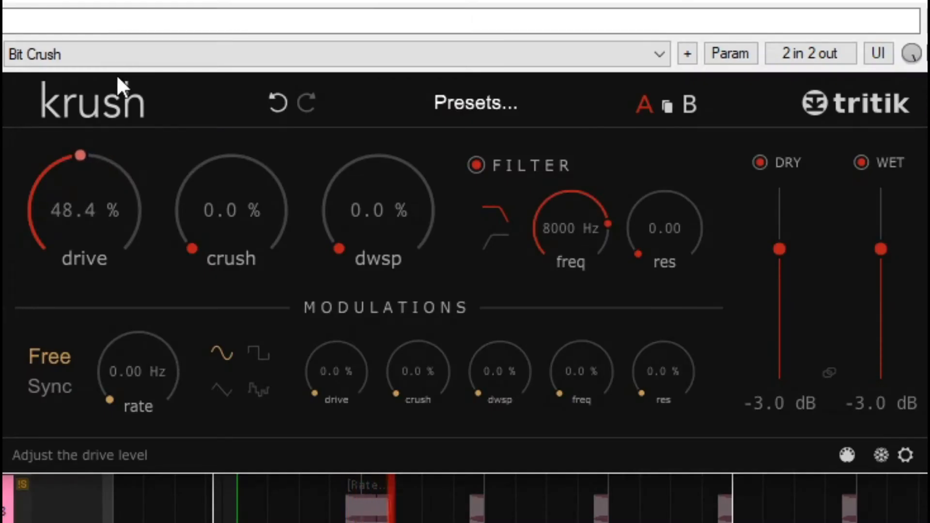
{"action": "left_click_drag", "start_coordinate": [118, 78], "coordinate": [115, 286]}
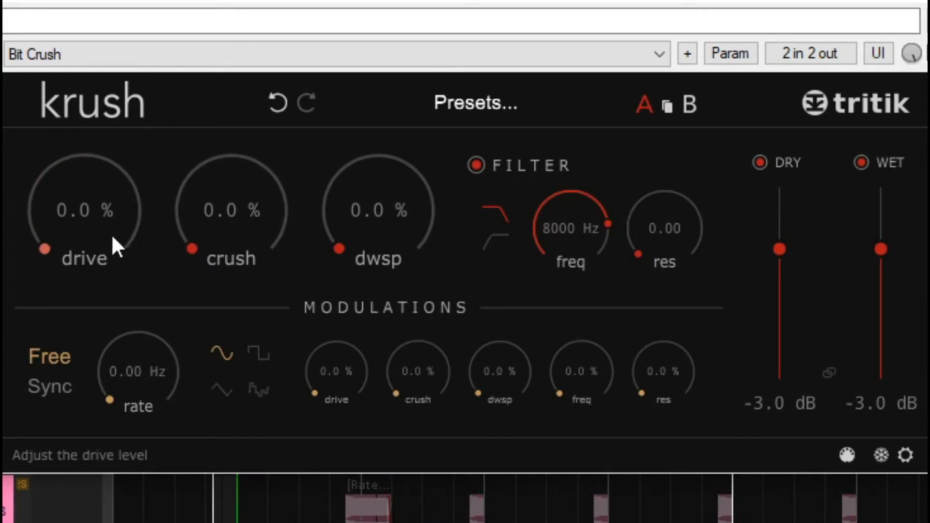
Step: Set Krush's crush to 22.8 % and its downsampling to 9.6 %
{"action": "left_click_drag", "start_coordinate": [207, 224], "coordinate": [194, 152]}
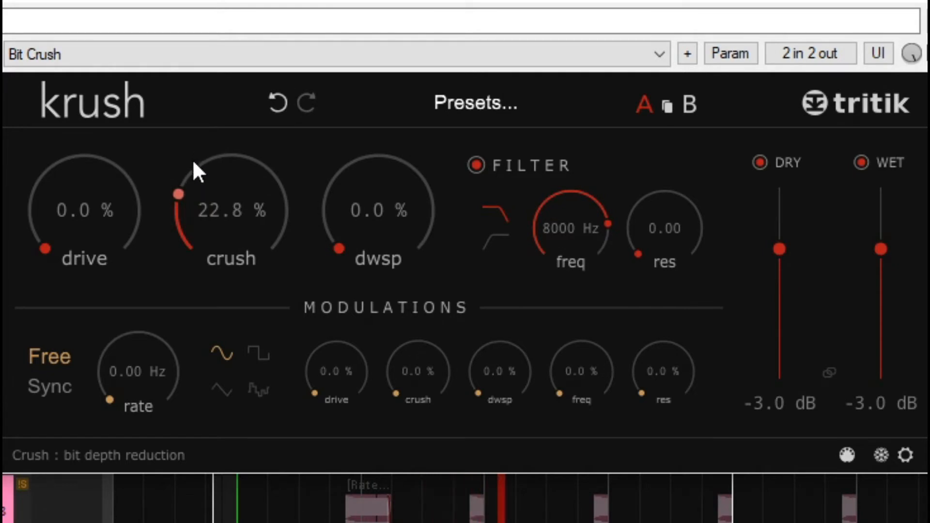
{"action": "left_click_drag", "start_coordinate": [306, 241], "coordinate": [333, 143]}
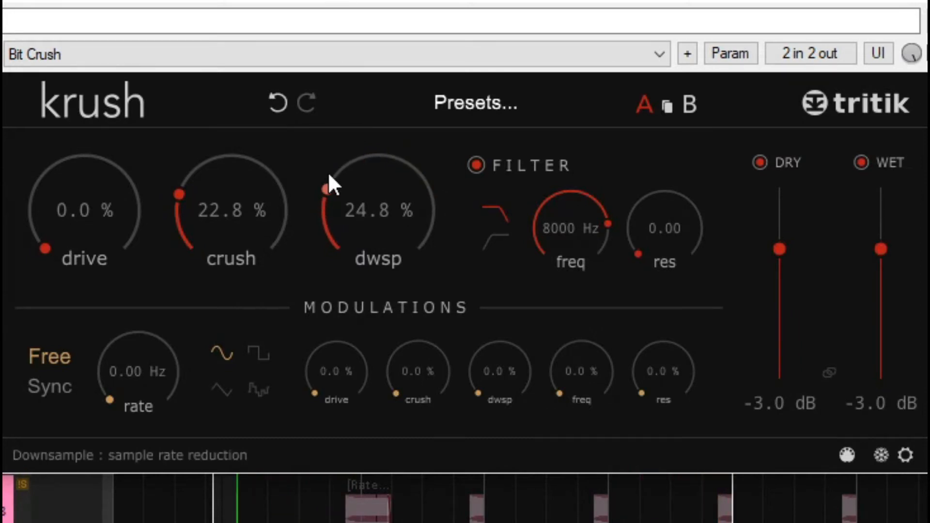
{"action": "left_click_drag", "start_coordinate": [347, 194], "coordinate": [341, 234]}
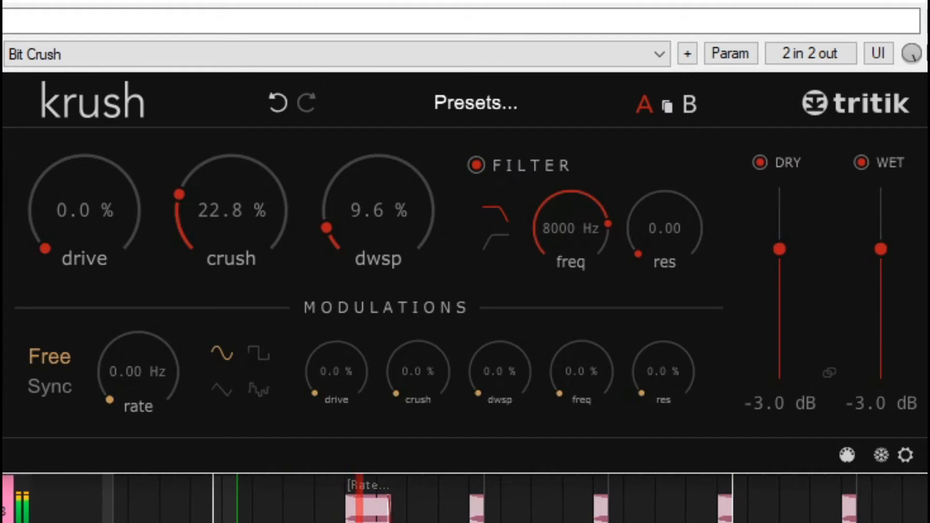
Step: Set Krush's drive to 20.4 % while auditioning the melody in the full mix
{"action": "left_click_drag", "start_coordinate": [59, 186], "coordinate": [21, 131]}
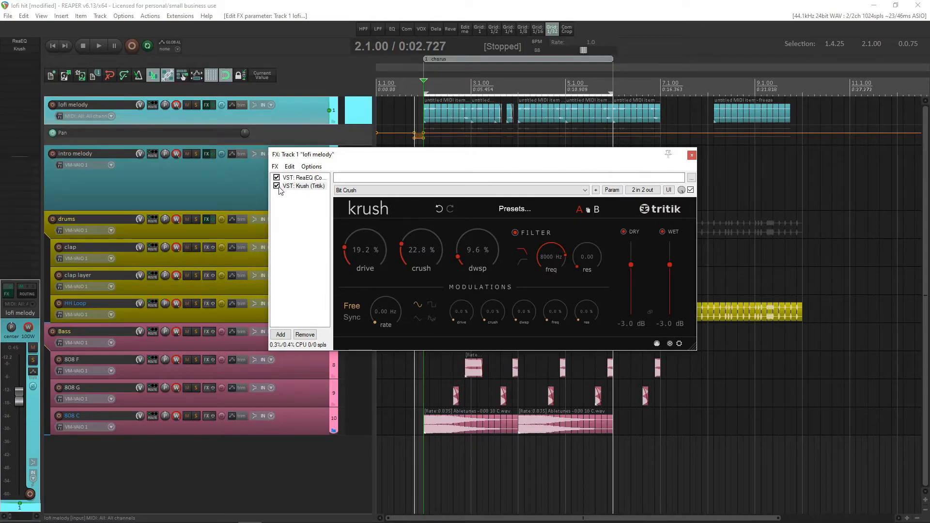
{"action": "key", "text": "space"}
{"action": "mouse_move", "coordinate": [352, 244]}
{"action": "left_mouse_down"}
{"action": "mouse_move", "coordinate": [348, 219]}
{"action": "mouse_move", "coordinate": [348, 245]}
{"action": "left_mouse_up"}
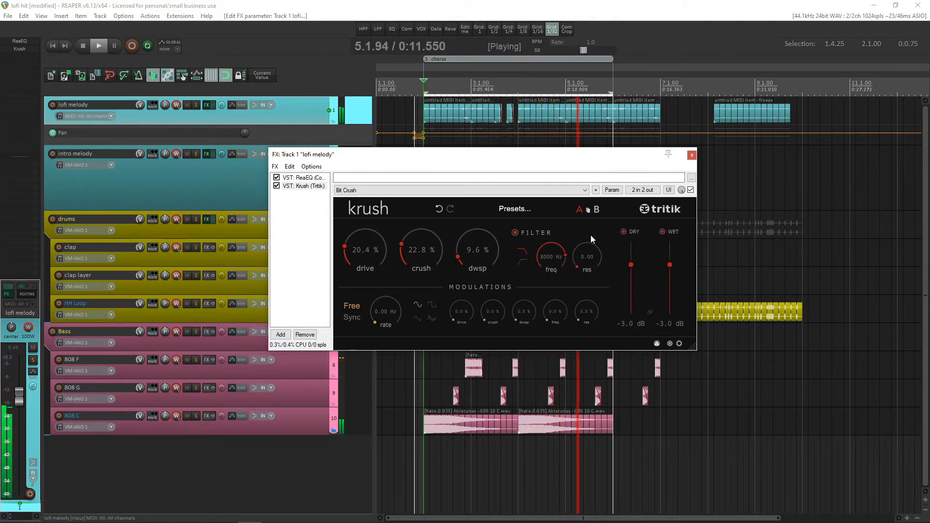
Step: Try Krush without its dry signal and with wet at 18.0 dB, lowering the lofi melody track volume to -13.0 dB
{"action": "left_click", "coordinate": [624, 232]}
{"action": "key", "text": "space"}
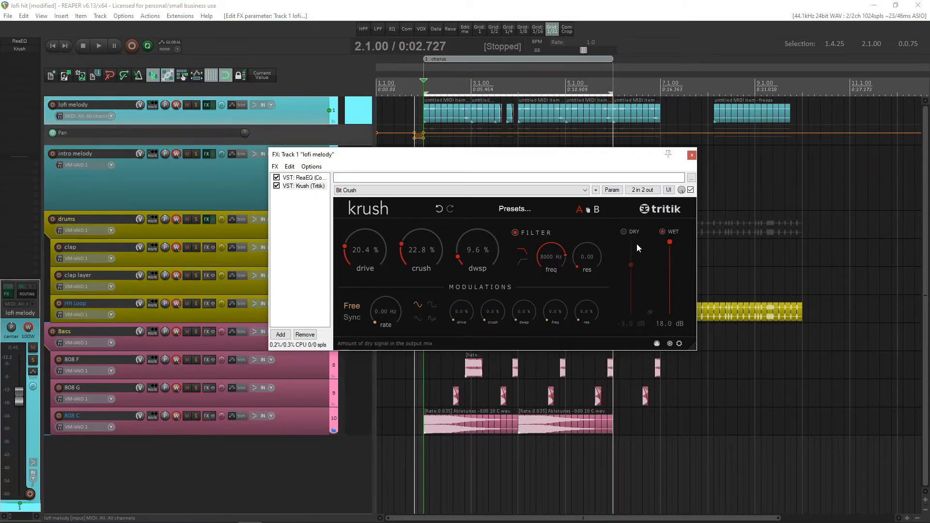
{"action": "key", "text": "space"}
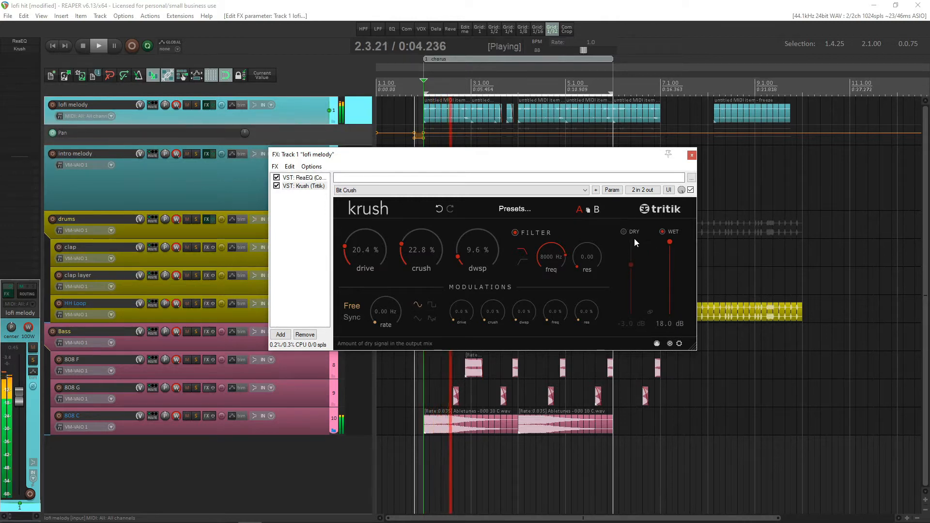
{"action": "left_click_drag", "start_coordinate": [140, 105], "coordinate": [141, 134]}
{"action": "key", "text": "space"}
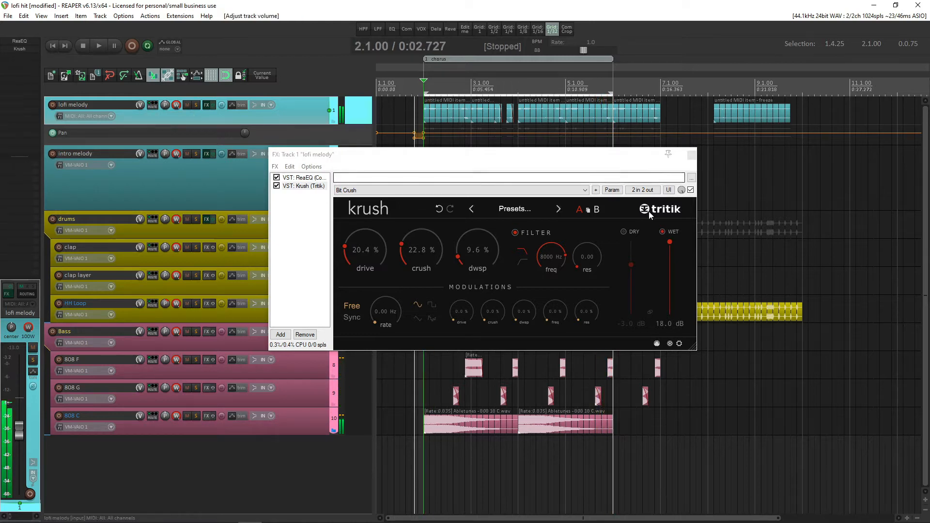
Step: Restore Krush's dry signal and -3.0 dB wet level, and raise the lofi melody track volume to +2.35 dB
{"action": "left_click", "coordinate": [623, 232]}
{"action": "left_click", "coordinate": [662, 231]}
{"action": "double_click", "coordinate": [671, 241]}
{"action": "key", "text": "space"}
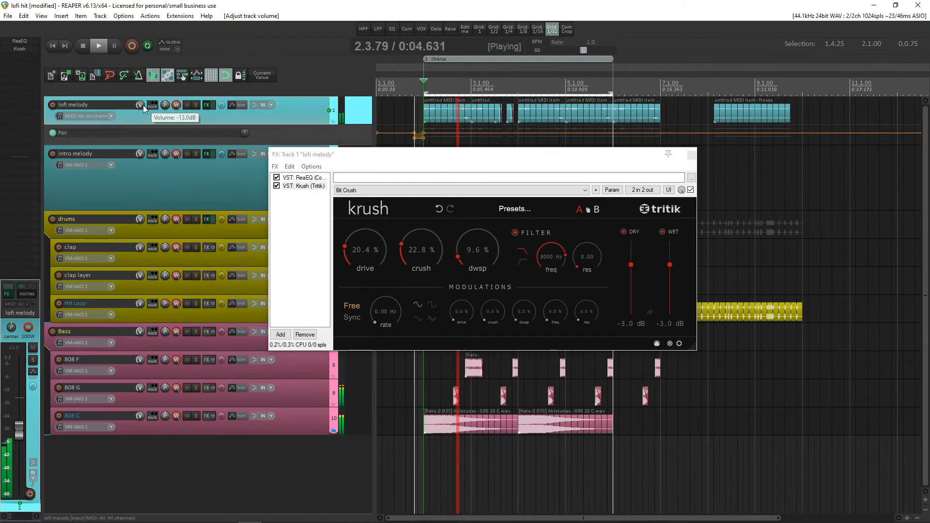
{"action": "left_click_drag", "start_coordinate": [20, 431], "coordinate": [19, 391]}
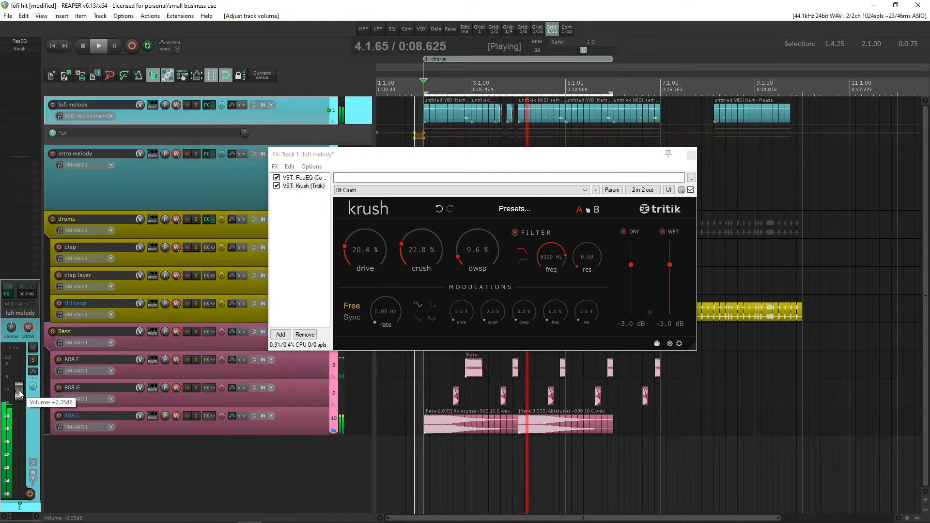
Step: Audition Krush's crush at 42.8 % and reduce it to 15.2 %
{"action": "left_click_drag", "start_coordinate": [405, 253], "coordinate": [414, 228]}
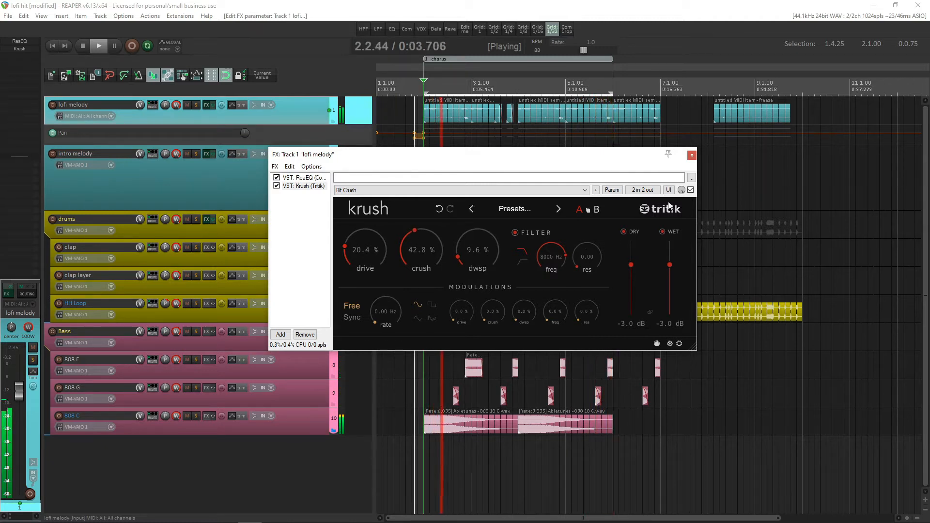
{"action": "mouse_move", "coordinate": [682, 190]}
{"action": "left_mouse_down"}
{"action": "mouse_move", "coordinate": [682, 212]}
{"action": "mouse_move", "coordinate": [682, 190]}
{"action": "left_mouse_up"}
{"action": "key", "text": "space"}
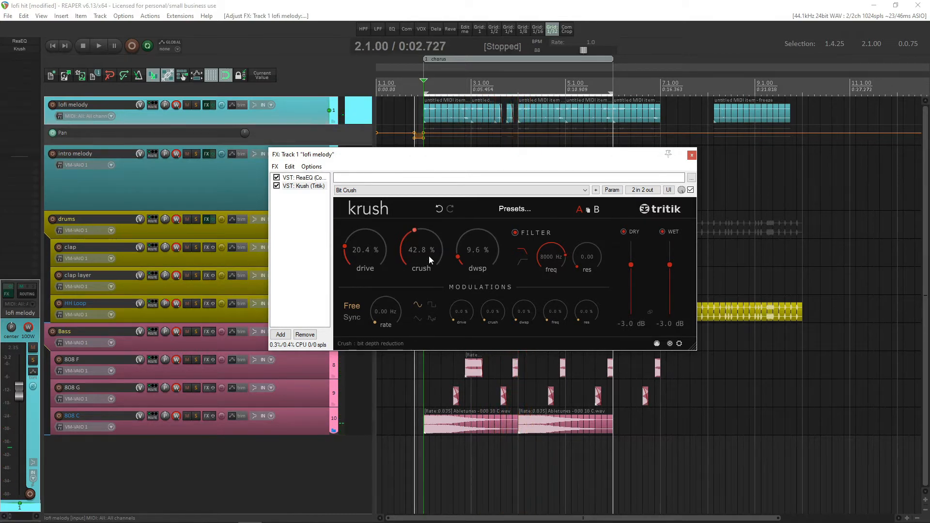
{"action": "left_click_drag", "start_coordinate": [427, 257], "coordinate": [437, 293]}
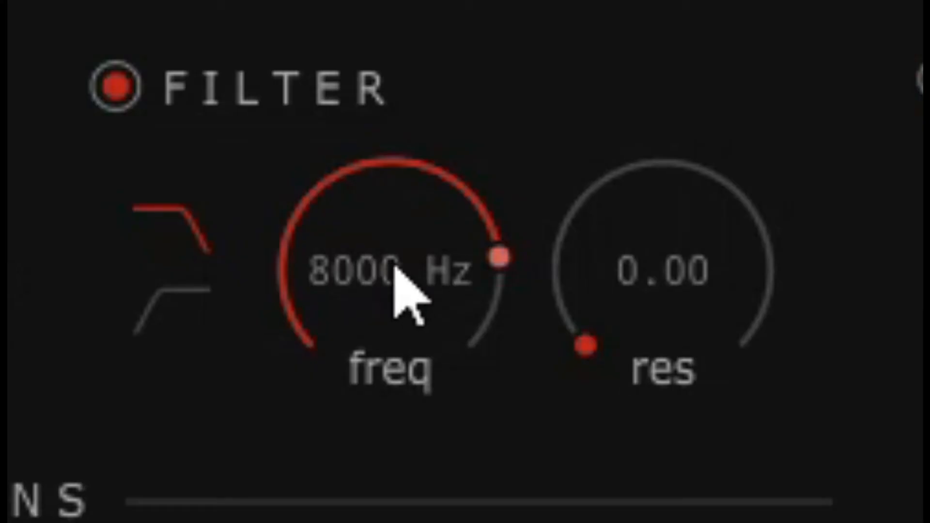
Step: Set the cutoff of Krush's low-pass filter to 2480 Hz
{"action": "left_click_drag", "start_coordinate": [400, 312], "coordinate": [426, 436]}
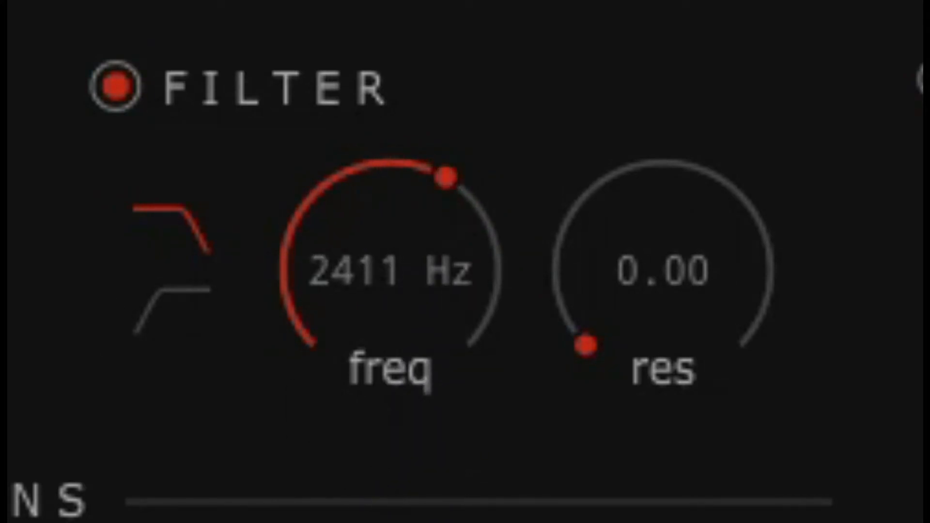
{"action": "left_click_drag", "start_coordinate": [445, 279], "coordinate": [502, 272]}
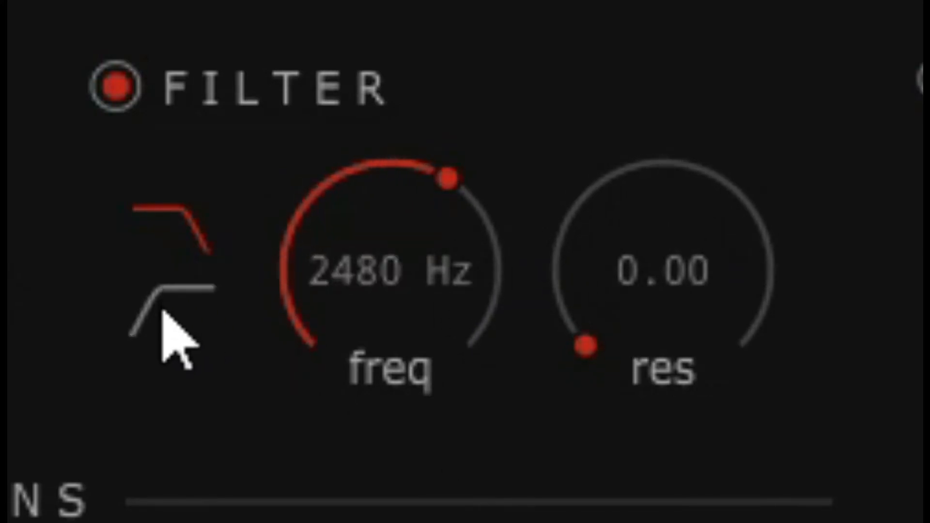
Step: Try Krush's filter in high-pass mode with the cutoff at 161 Hz
{"action": "left_click", "coordinate": [164, 311]}
{"action": "left_click_drag", "start_coordinate": [391, 242], "coordinate": [429, 51]}
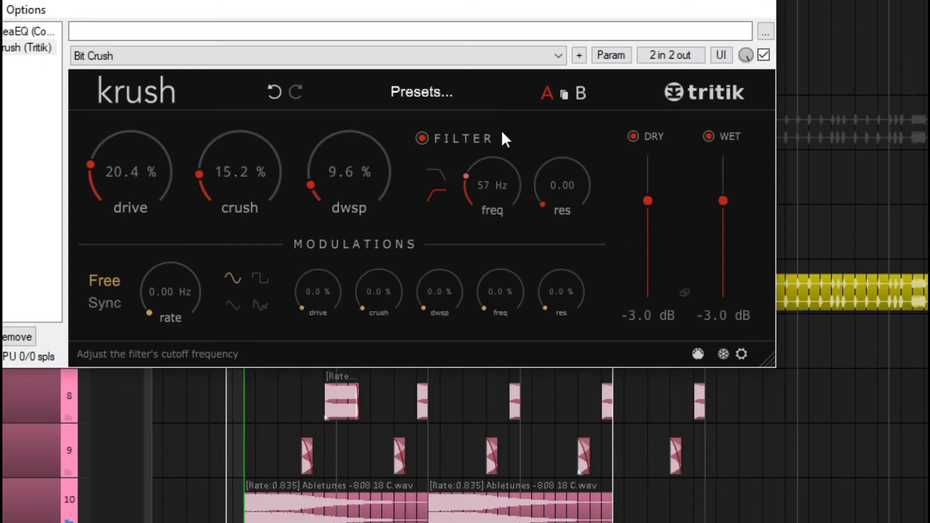
{"action": "left_click", "coordinate": [35, 30]}
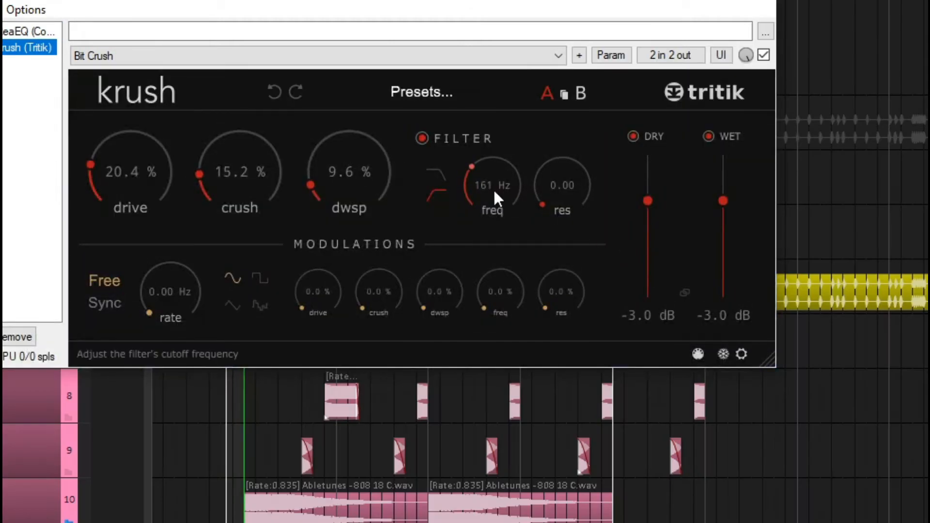
{"action": "double_click", "coordinate": [488, 188]}
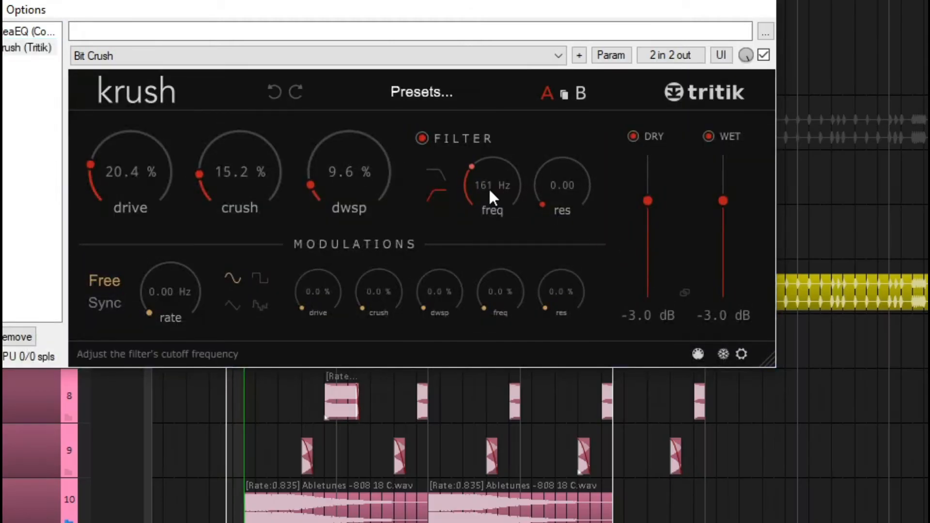
{"action": "key", "text": "Return"}
{"action": "left_click_drag", "start_coordinate": [505, 106], "coordinate": [505, 117]}
{"action": "left_click_drag", "start_coordinate": [556, 228], "coordinate": [557, 226]}
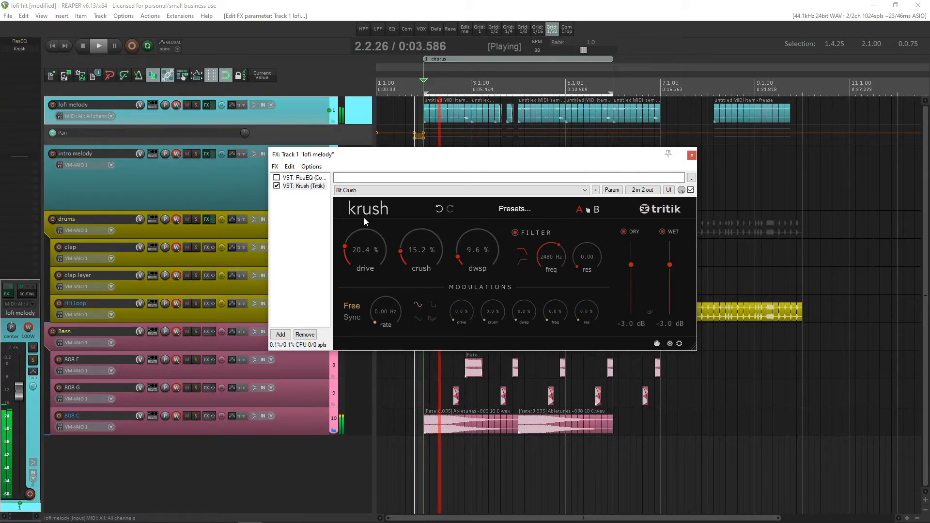
Step: Bypass Krush and enable ReaEQ to compare the EQ's lo-fi sound from the chorus start
{"action": "key", "text": "space"}
{"action": "left_click", "coordinate": [277, 186]}
{"action": "left_click", "coordinate": [277, 179]}
{"action": "key", "text": "space"}
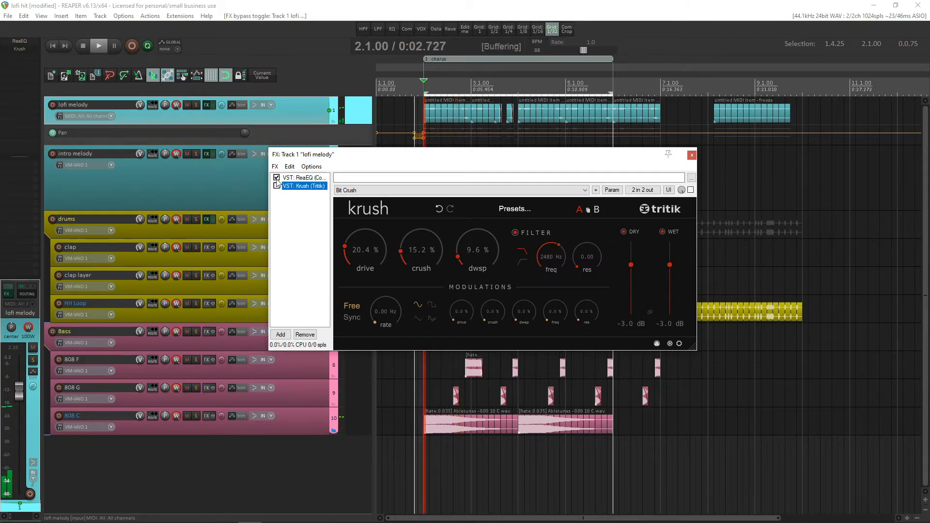
{"action": "key", "text": "space"}
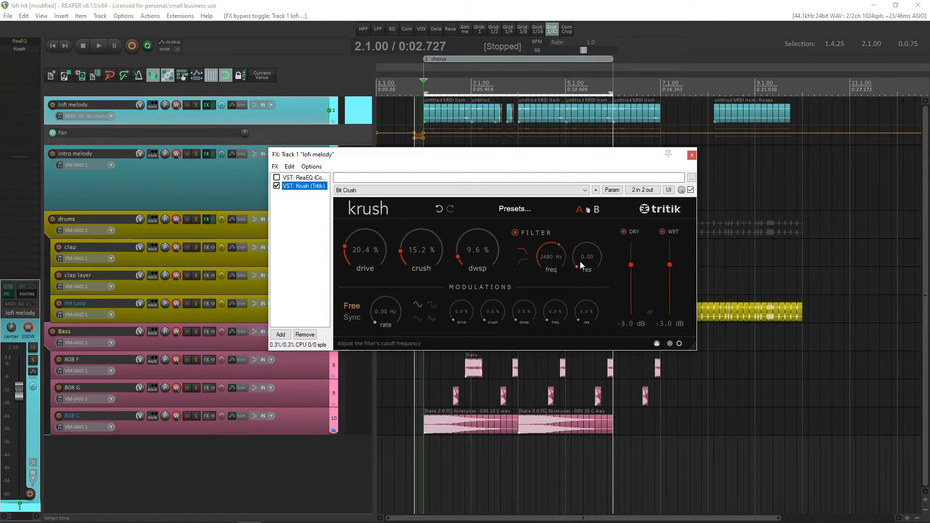
Step: Try Krush's filter resonance at 0.42 while playing the chorus
{"action": "key", "text": "space"}
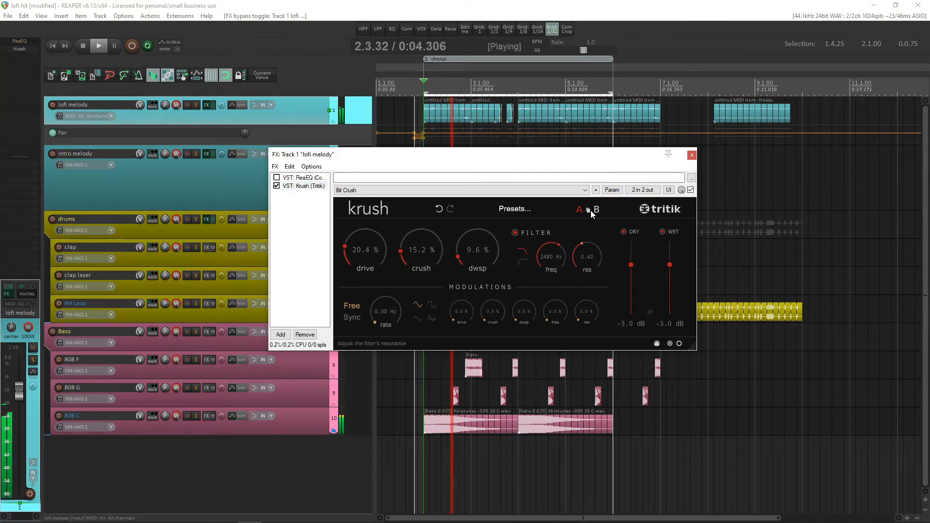
{"action": "left_click_drag", "start_coordinate": [587, 257], "coordinate": [595, 280]}
{"action": "key", "text": "space"}
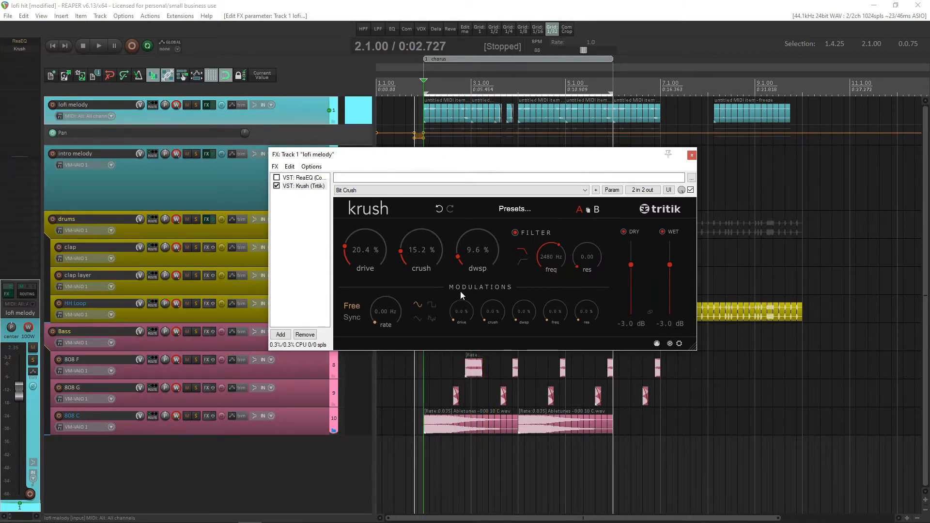
Step: Set Krush's modulation rate to 4.32 Hz and the drive, crush, dwsp, freq and res depths to 16.4, 27.6, 29.6, 25.6 and 22.0 %
{"action": "left_click_drag", "start_coordinate": [389, 312], "coordinate": [396, 242]}
{"action": "key", "text": "space"}
{"action": "left_click_drag", "start_coordinate": [454, 311], "coordinate": [452, 286]}
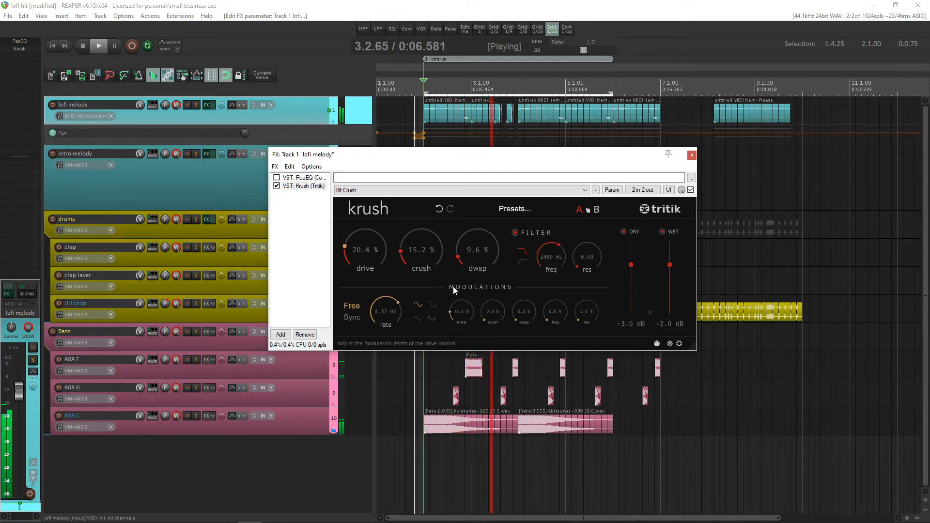
{"action": "left_click_drag", "start_coordinate": [501, 318], "coordinate": [486, 280]}
{"action": "left_click_drag", "start_coordinate": [526, 315], "coordinate": [513, 274]}
{"action": "left_click_drag", "start_coordinate": [559, 317], "coordinate": [552, 284]}
{"action": "left_click_drag", "start_coordinate": [597, 317], "coordinate": [588, 286]}
Step: Sync Krush's modulation to the tempo at a 1/64t rate and solo the lofi melody track
{"action": "left_click", "coordinate": [364, 318]}
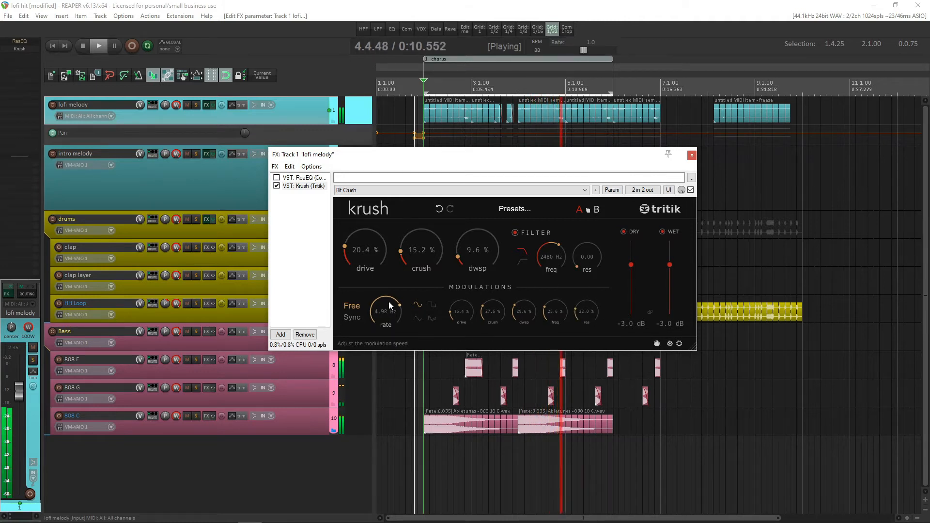
{"action": "left_click_drag", "start_coordinate": [383, 313], "coordinate": [380, 289]}
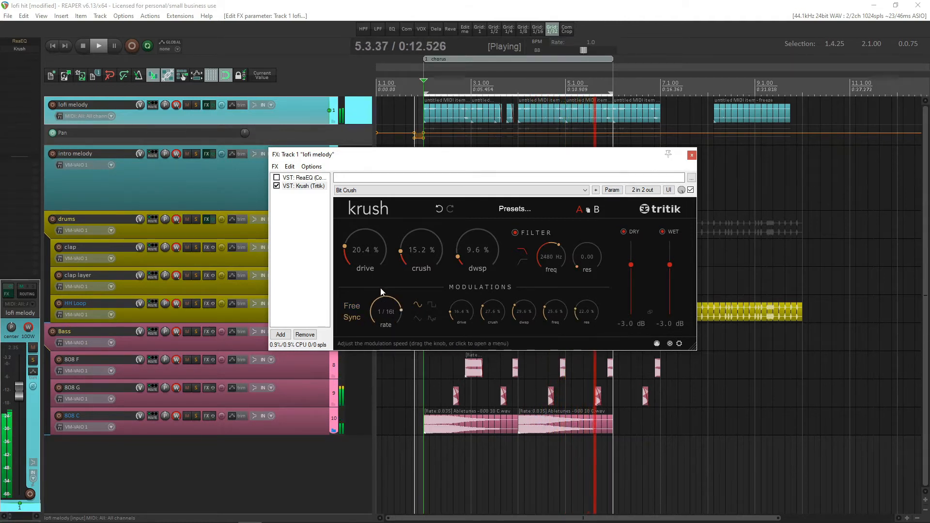
{"action": "left_click", "coordinate": [196, 106]}
{"action": "left_click_drag", "start_coordinate": [387, 307], "coordinate": [386, 259]}
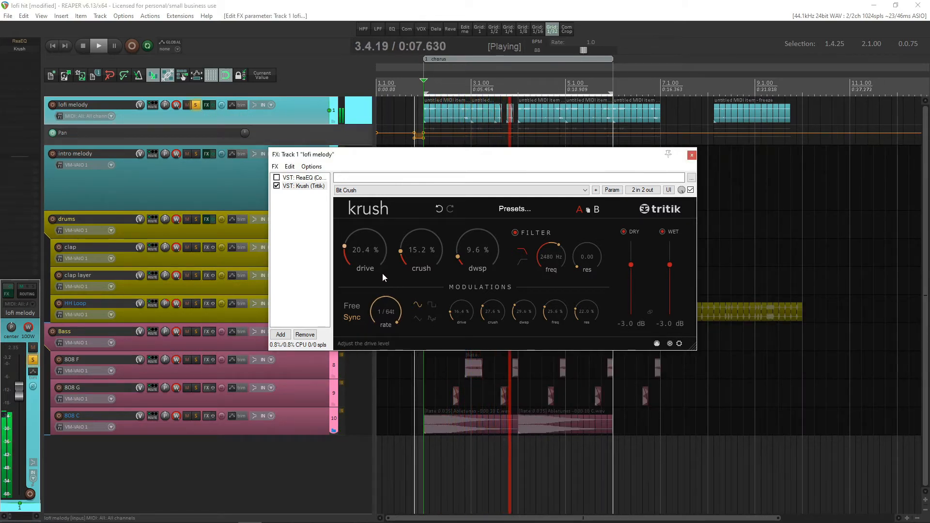
{"action": "key", "text": "space"}
Step: Audition Krush's Crackling and Creak presets on the soloed lofi melody
{"action": "left_click", "coordinate": [395, 190]}
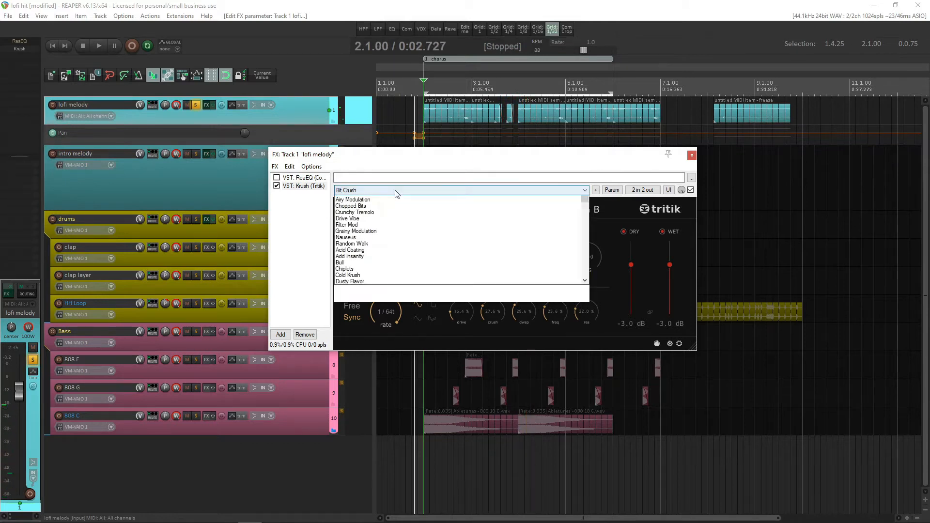
{"action": "left_click", "coordinate": [393, 190]}
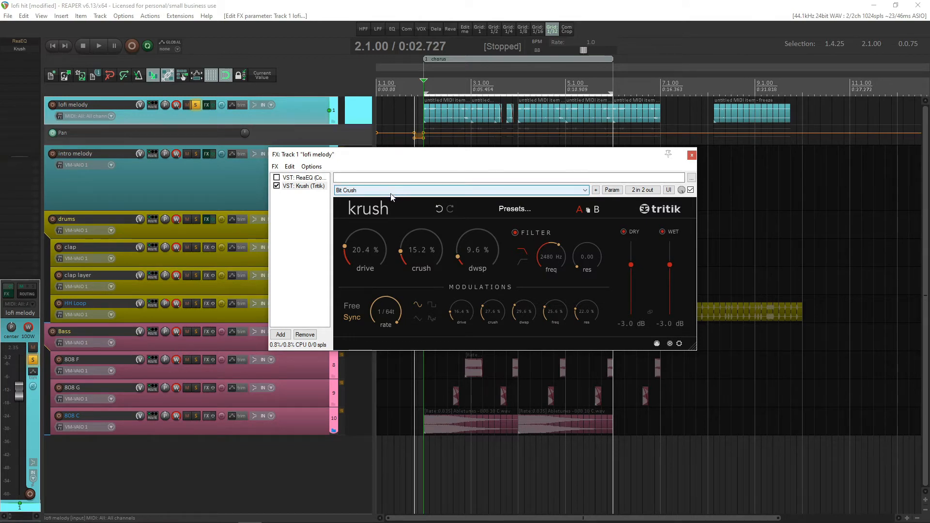
{"action": "key", "text": "space"}
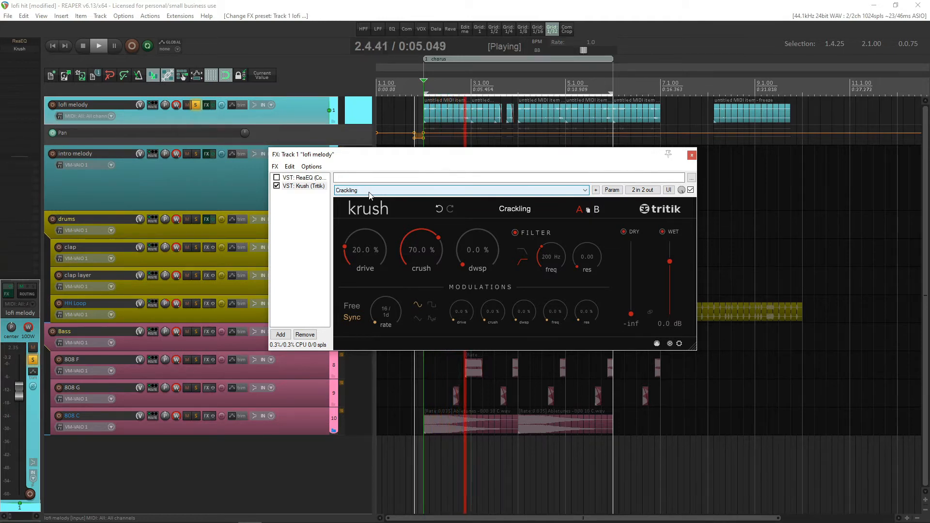
{"action": "scroll", "coordinate": [369, 192], "scroll_direction": "down", "scroll_amount": 1}
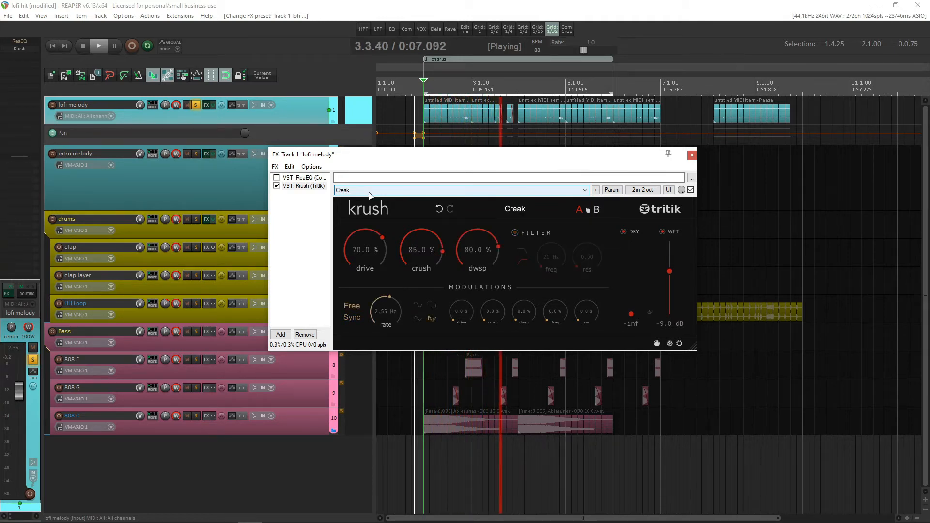
{"action": "key", "text": "space"}
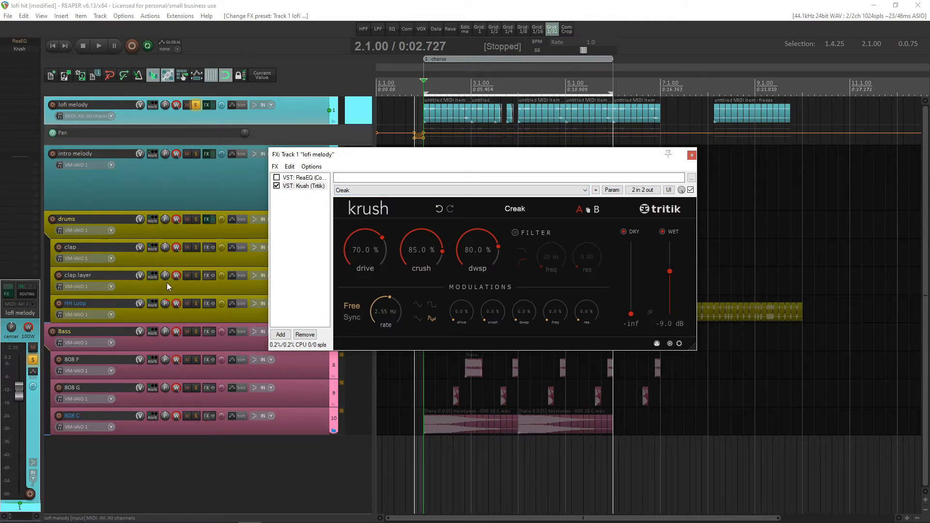
Step: Move on through Krush's presets to Dirty Crush and audition it from the chorus start
{"action": "key", "text": "space"}
{"action": "scroll", "coordinate": [344, 194], "scroll_direction": "down", "scroll_amount": 1}
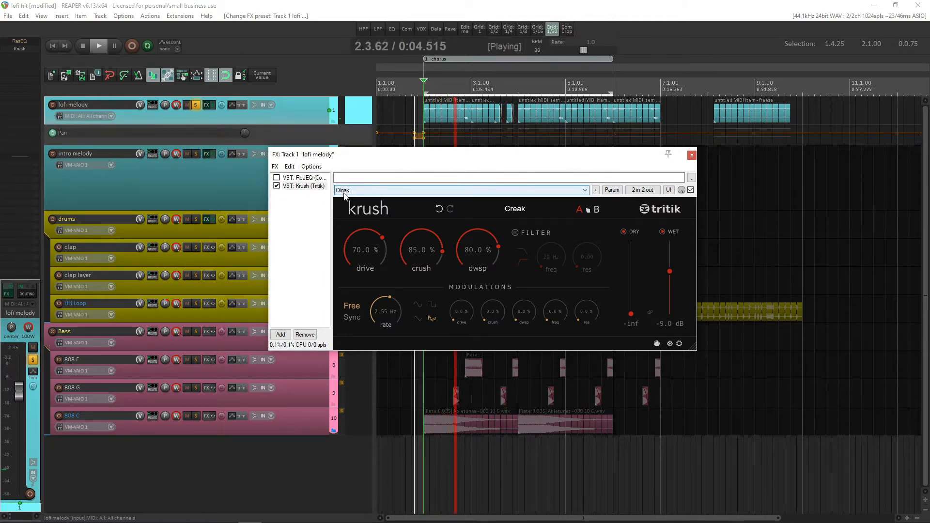
{"action": "scroll", "coordinate": [344, 194], "scroll_direction": "down", "scroll_amount": 1}
{"action": "scroll", "coordinate": [343, 195], "scroll_direction": "down", "scroll_amount": 1}
{"action": "key", "text": "space"}
{"action": "left_click", "coordinate": [343, 194]}
{"action": "left_click", "coordinate": [343, 195]}
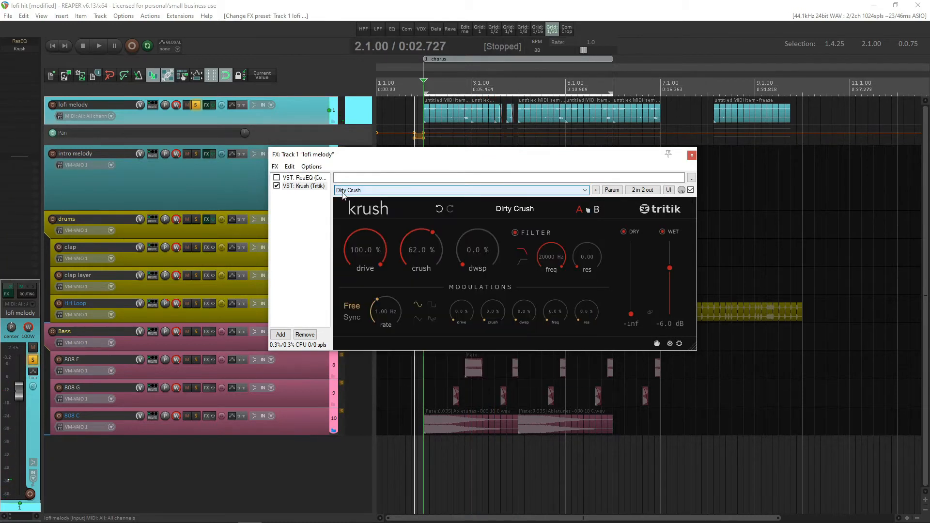
Step: Lower the lofi melody track's volume to -8.70 dB and audition Krush's presets from Grinding through Punch to Squeal
{"action": "left_click_drag", "start_coordinate": [15, 400], "coordinate": [16, 428]}
{"action": "scroll", "coordinate": [348, 194], "scroll_direction": "down", "scroll_amount": 1}
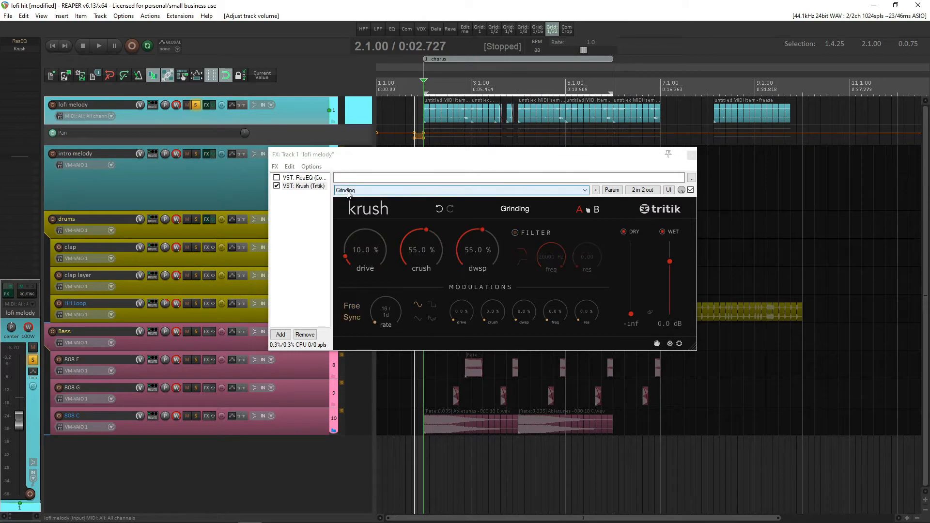
{"action": "scroll", "coordinate": [347, 194], "scroll_direction": "down", "scroll_amount": 1}
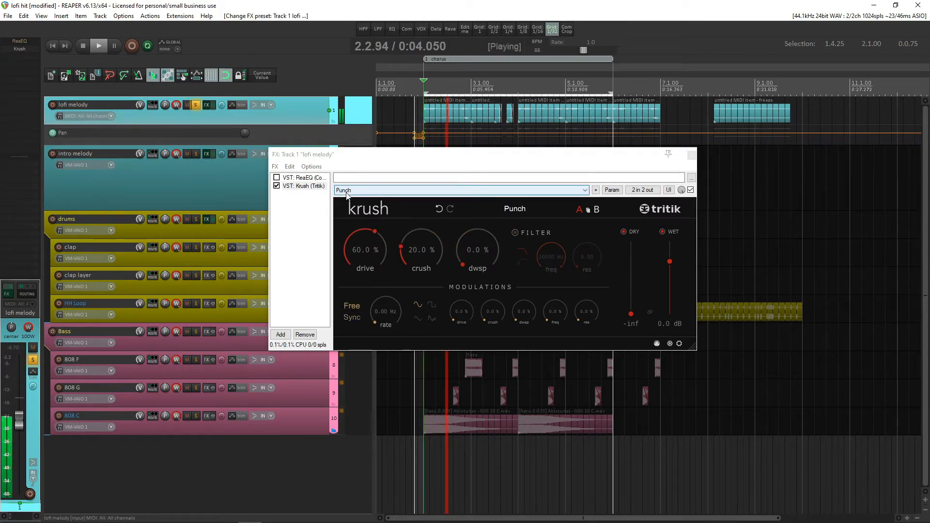
{"action": "left_click", "coordinate": [302, 187]}
{"action": "scroll", "coordinate": [356, 193], "scroll_direction": "down", "scroll_amount": 1}
{"action": "key", "text": "space"}
Step: Load Krush's Turntable preset and audition it from the chorus start
{"action": "left_click", "coordinate": [357, 194]}
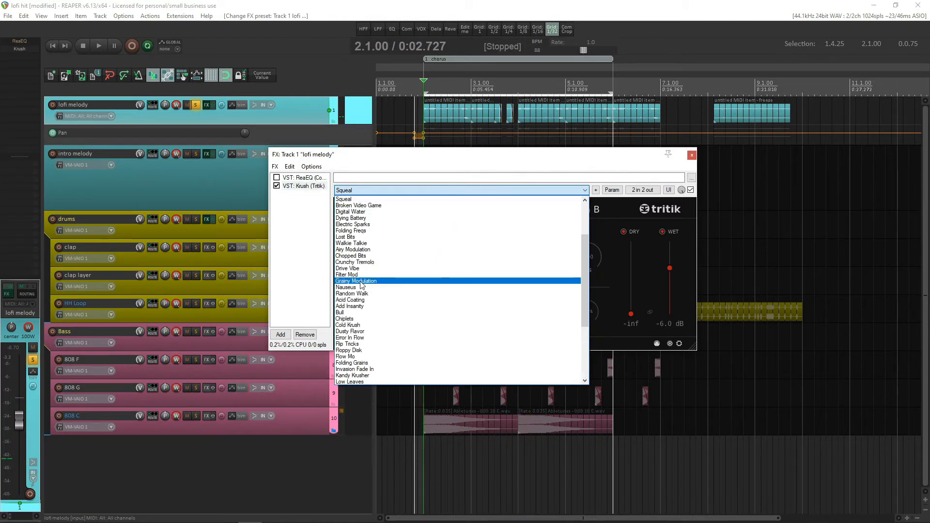
{"action": "scroll", "coordinate": [361, 289], "scroll_direction": "down", "scroll_amount": 7}
{"action": "scroll", "coordinate": [361, 289], "scroll_direction": "down", "scroll_amount": 1}
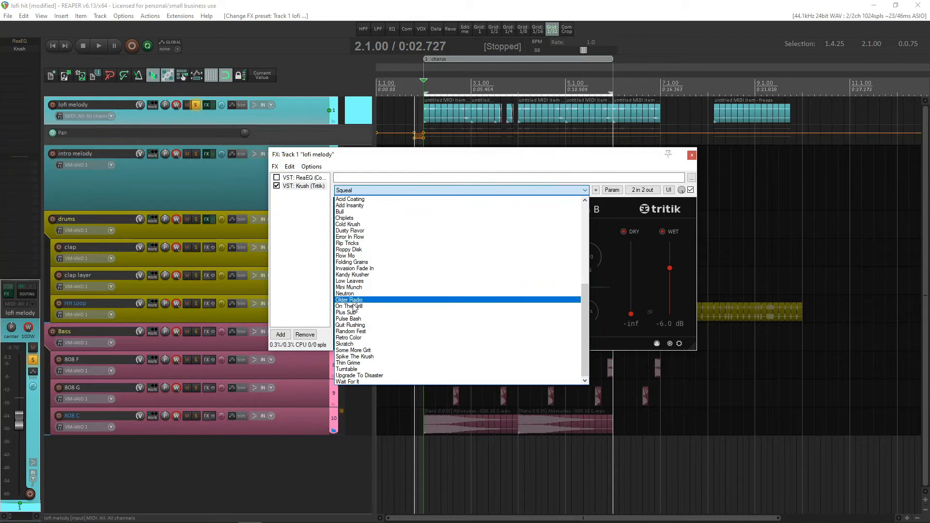
{"action": "left_click", "coordinate": [371, 370]}
{"action": "key", "text": "space"}
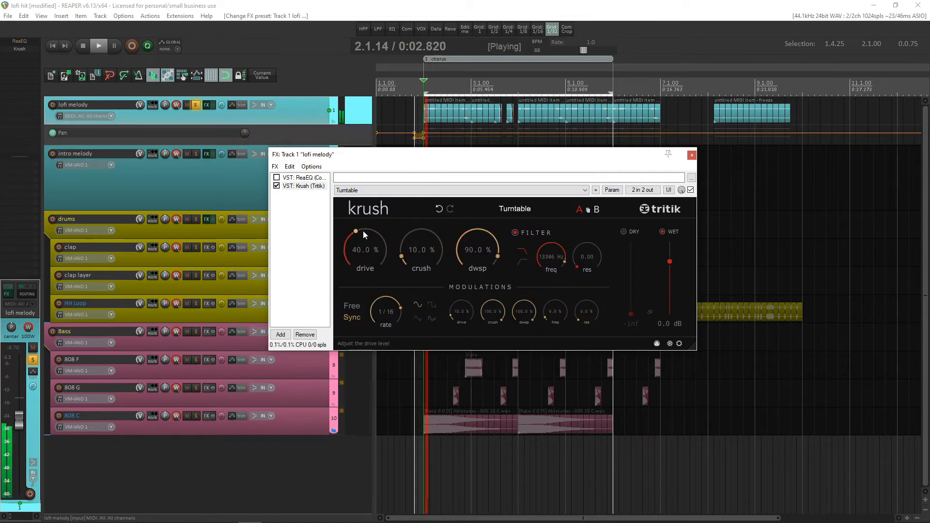
{"action": "left_click", "coordinate": [367, 191]}
{"action": "left_click", "coordinate": [367, 191]}
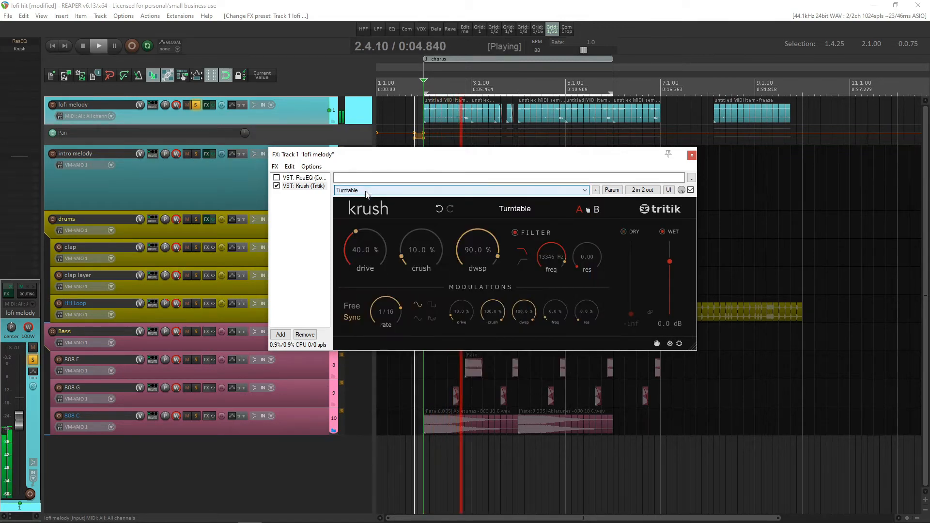
{"action": "key", "text": "space"}
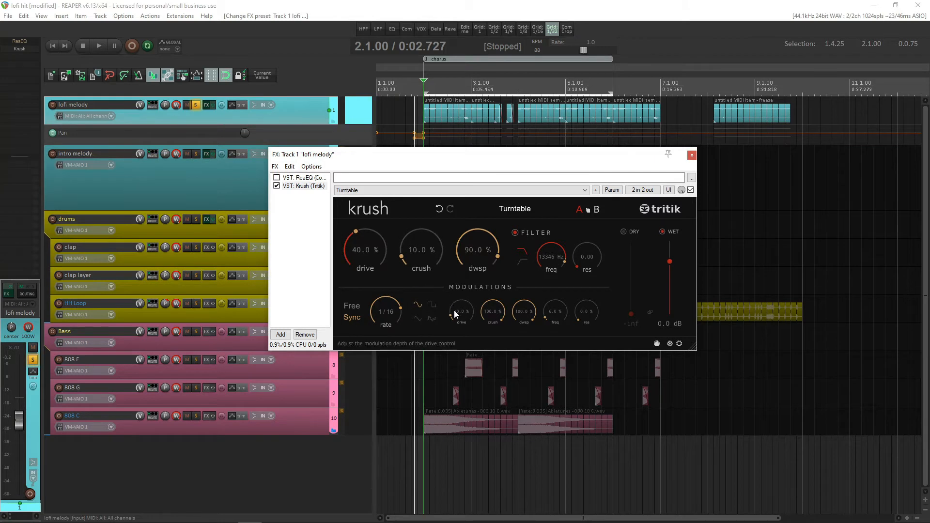
Step: Load Krush's Thin Grime preset and step back through Spike The Krush to Some More Grit during playback
{"action": "left_click", "coordinate": [426, 191]}
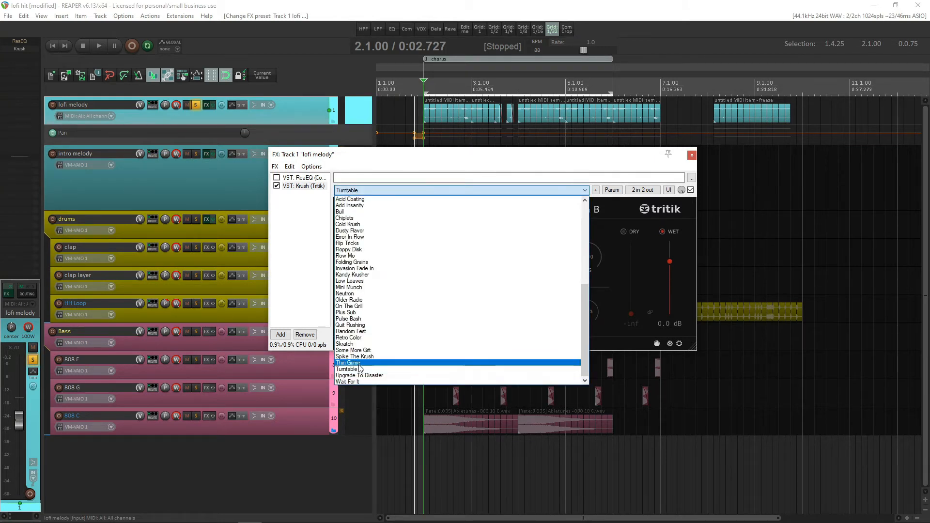
{"action": "left_click", "coordinate": [377, 363]}
{"action": "key", "text": "space"}
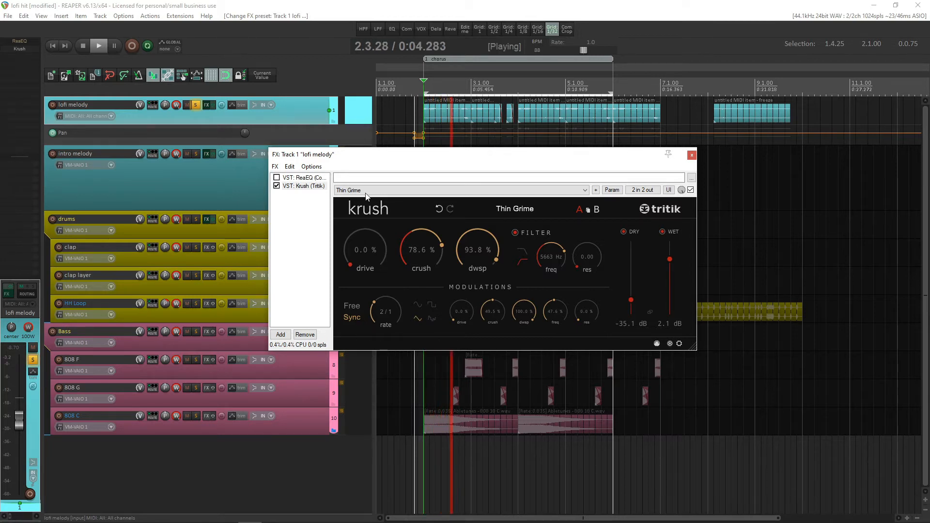
{"action": "scroll", "coordinate": [367, 196], "scroll_direction": "up", "scroll_amount": 1}
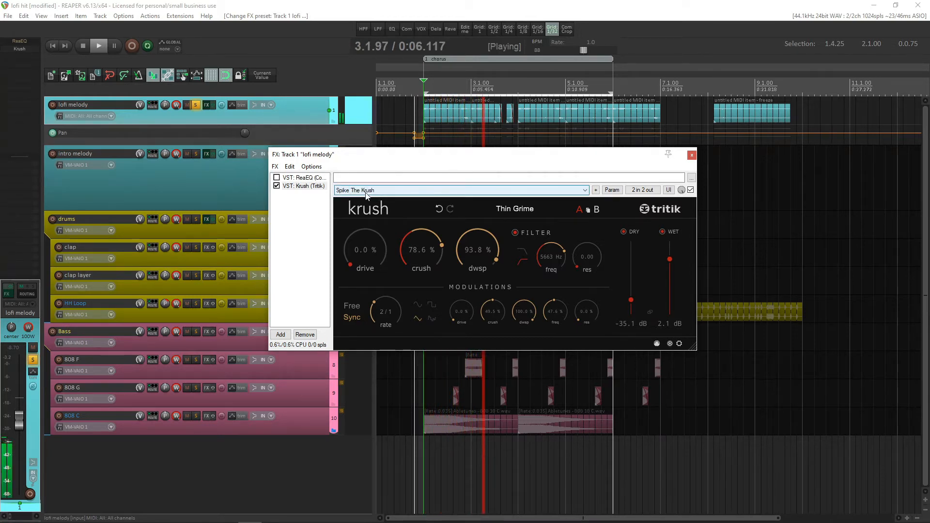
{"action": "scroll", "coordinate": [367, 195], "scroll_direction": "up", "scroll_amount": 1}
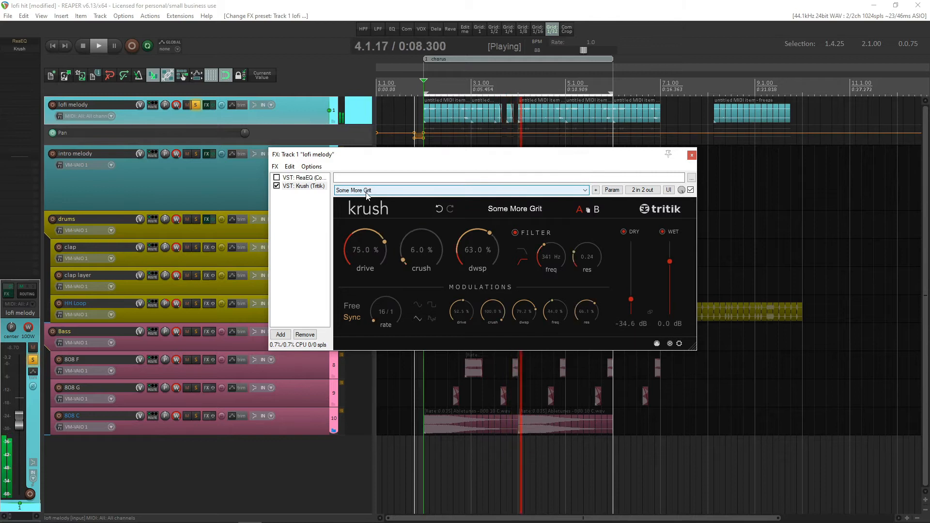
Step: Compare the melody with Krush bypassed and enabled, and unsolo the lofi melody track
{"action": "left_click", "coordinate": [277, 186]}
{"action": "left_click", "coordinate": [277, 186]}
{"action": "left_click", "coordinate": [196, 105]}
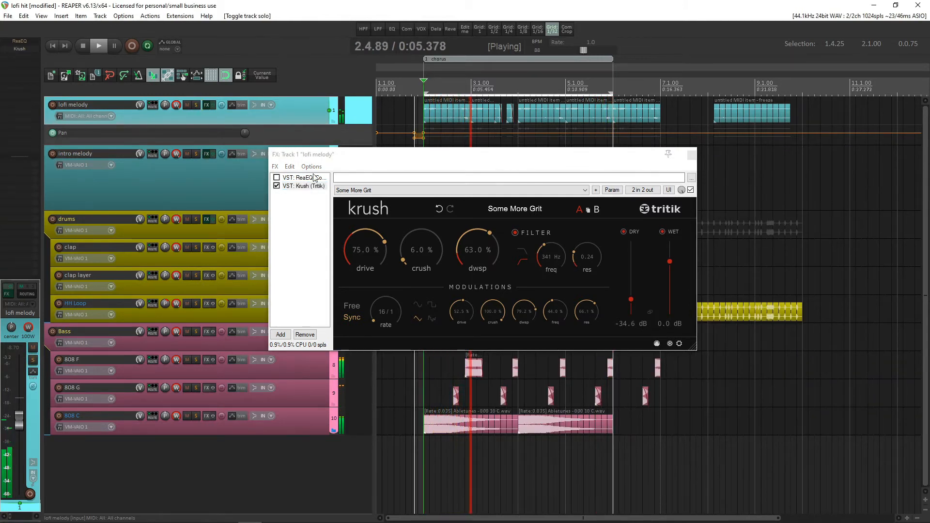
Step: Try different wet mix amounts for Krush with all tracks playing
{"action": "left_click", "coordinate": [681, 190]}
{"action": "left_click_drag", "start_coordinate": [681, 190], "coordinate": [681, 162]}
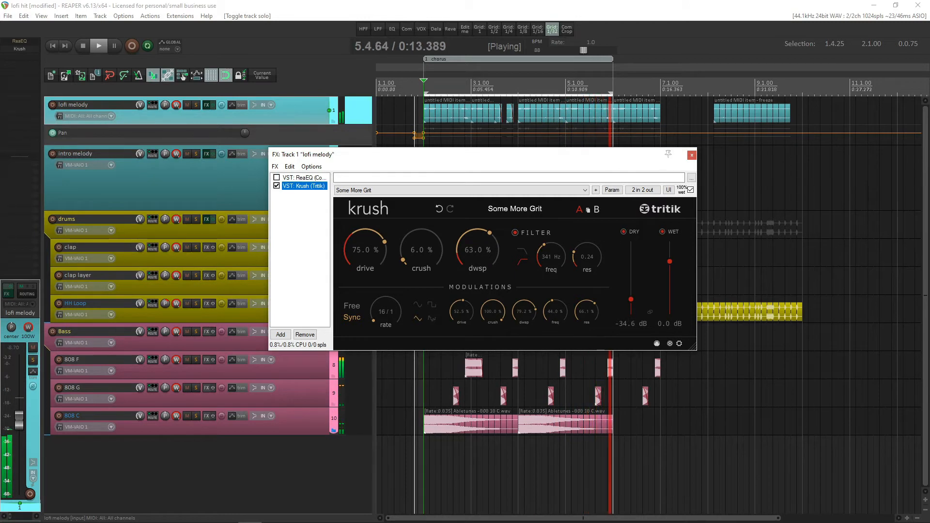
{"action": "left_click", "coordinate": [391, 190]}
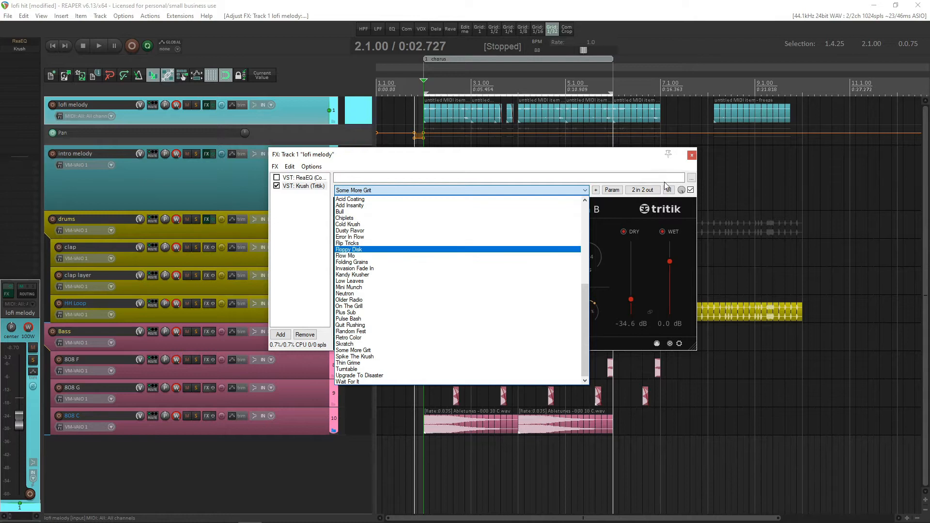
{"action": "left_click", "coordinate": [679, 180]}
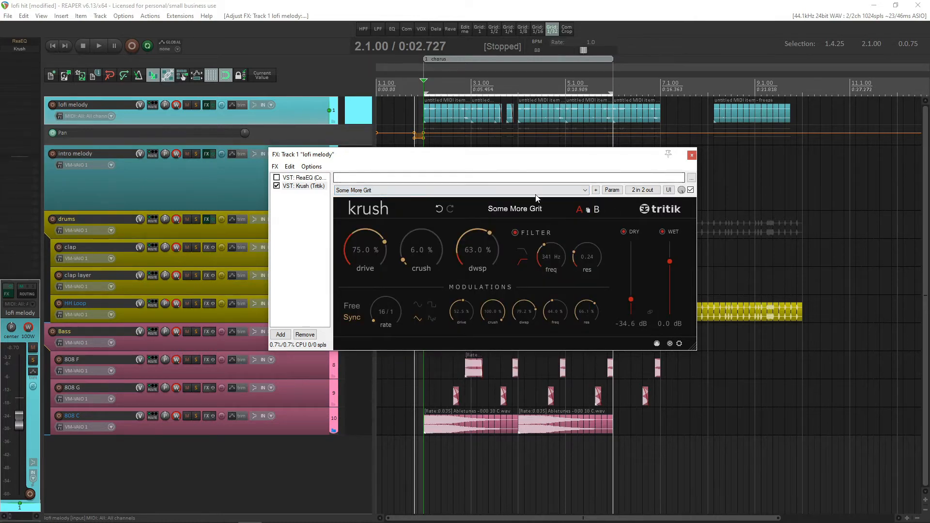
Step: Load Krush's Flow Mo preset and audition it with all tracks playing
{"action": "left_click", "coordinate": [536, 194]}
{"action": "left_click", "coordinate": [469, 253]}
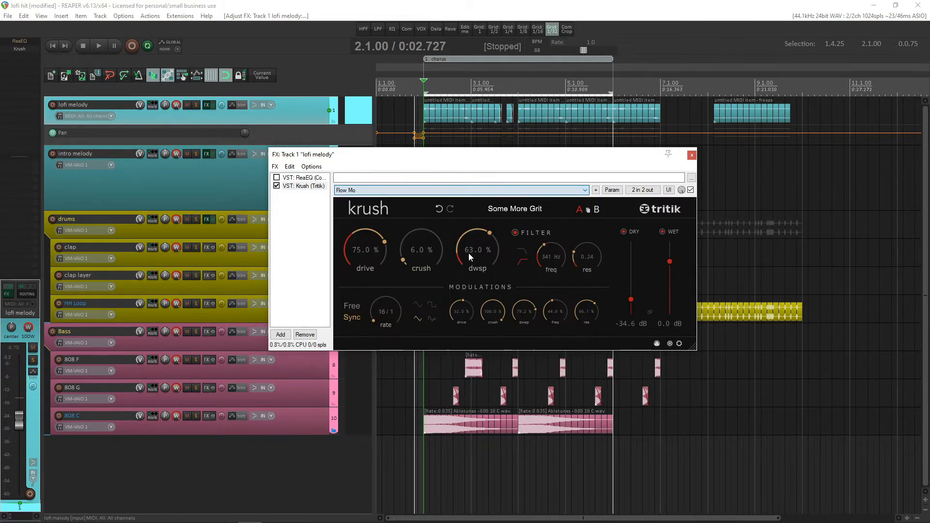
{"action": "key", "text": "space"}
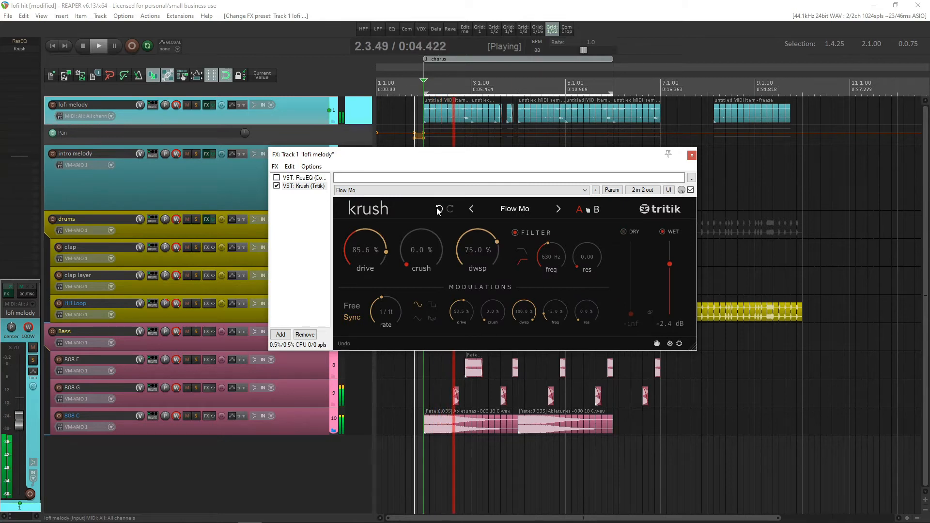
Step: Load Krush's Kandy Krusher preset, with the plugin's wet mix at 31 % and the drive at 30.6 %
{"action": "left_click", "coordinate": [417, 191]}
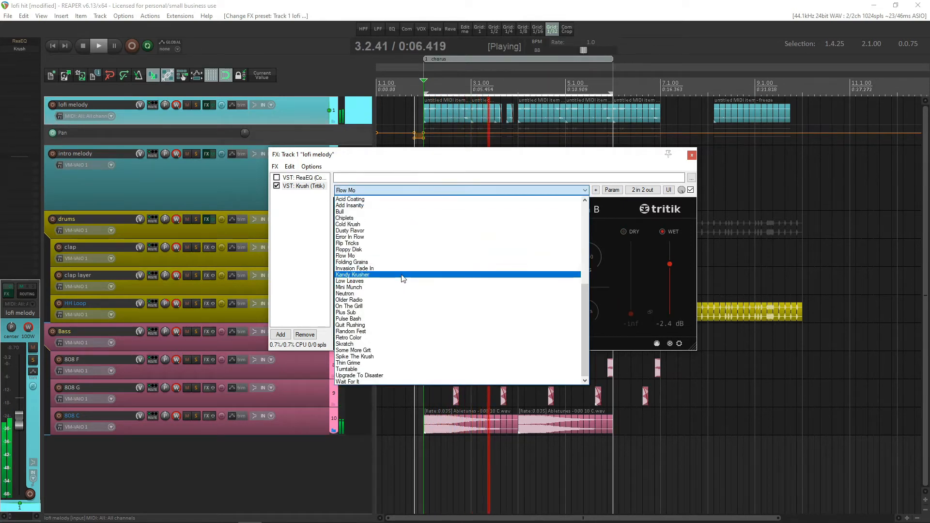
{"action": "left_click", "coordinate": [430, 275]}
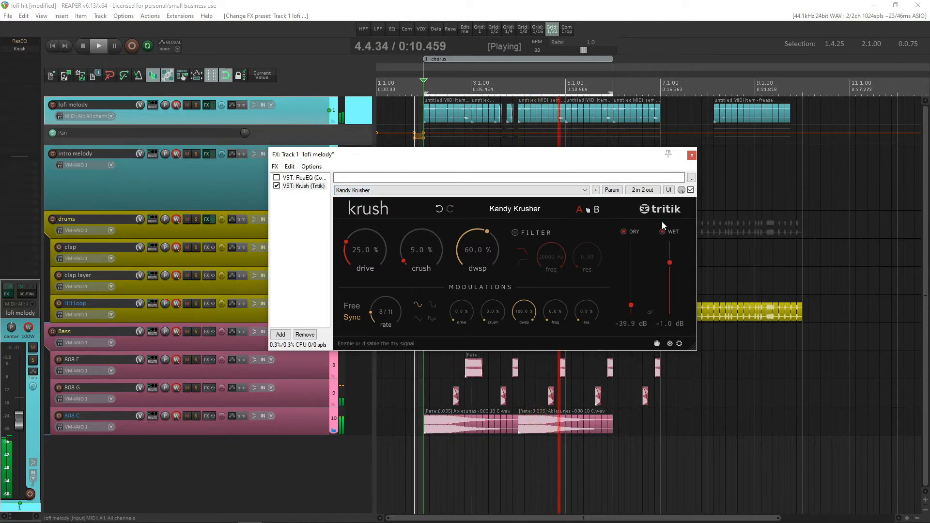
{"action": "left_click_drag", "start_coordinate": [681, 190], "coordinate": [682, 199]}
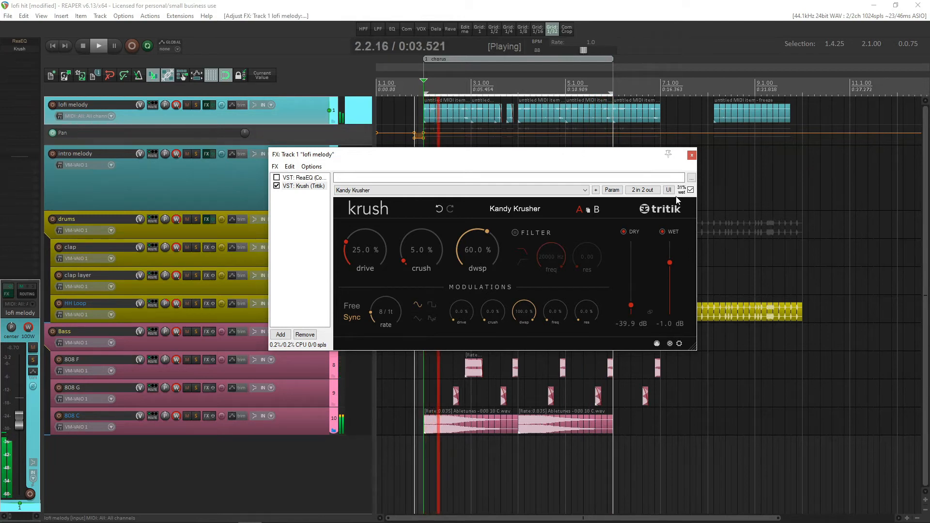
{"action": "mouse_move", "coordinate": [379, 253]}
{"action": "left_mouse_down"}
{"action": "mouse_move", "coordinate": [379, 234]}
{"action": "mouse_move", "coordinate": [378, 248]}
{"action": "left_mouse_up"}
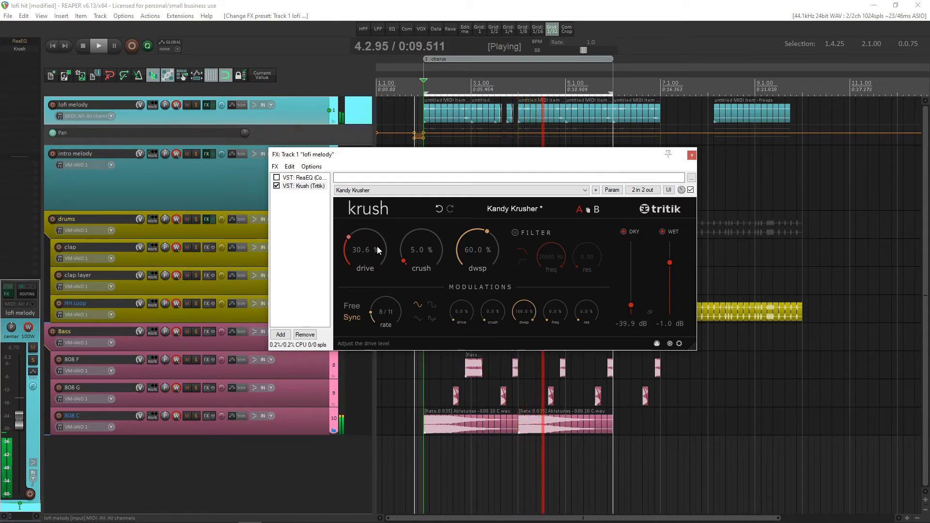
Step: Load Krush's Retro Color preset on the lofi melody track and adjust the plugin's wet mix during playback
{"action": "left_click", "coordinate": [380, 190]}
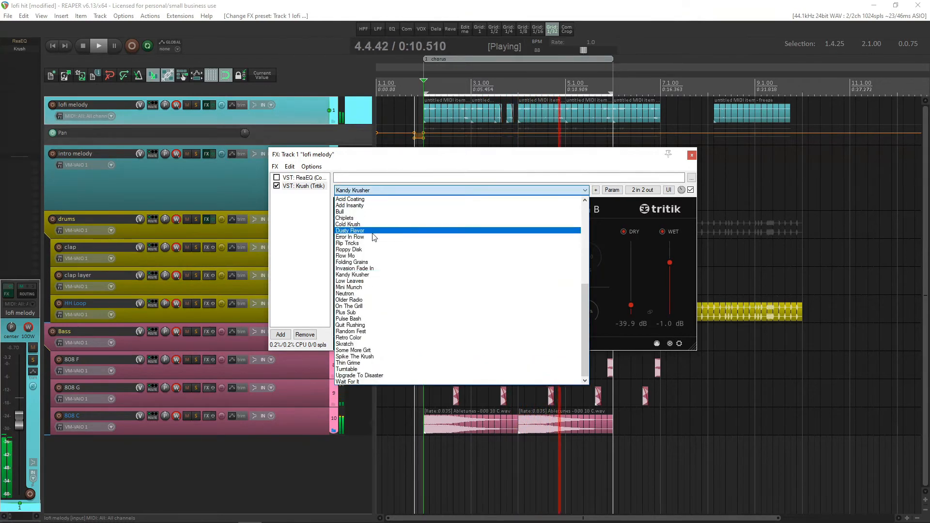
{"action": "left_click", "coordinate": [361, 338]}
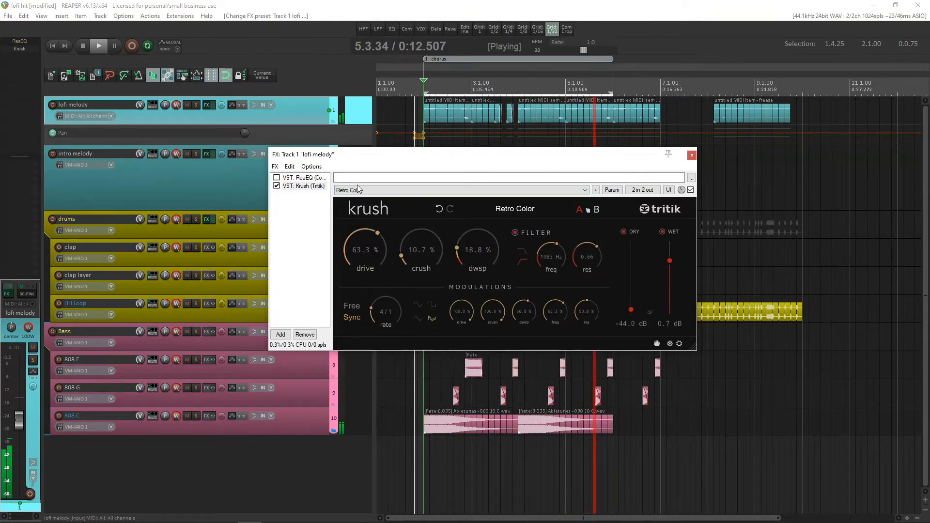
{"action": "left_click", "coordinate": [491, 192]}
{"action": "left_click", "coordinate": [680, 190]}
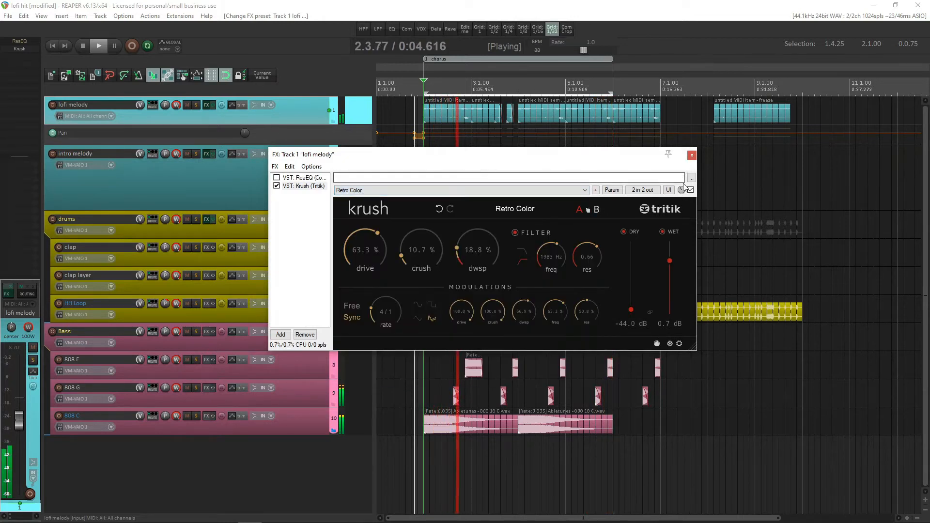
Step: Audition Krush's Drive Vibe preset on the lofi melody track and stop playback
{"action": "left_click", "coordinate": [551, 191]}
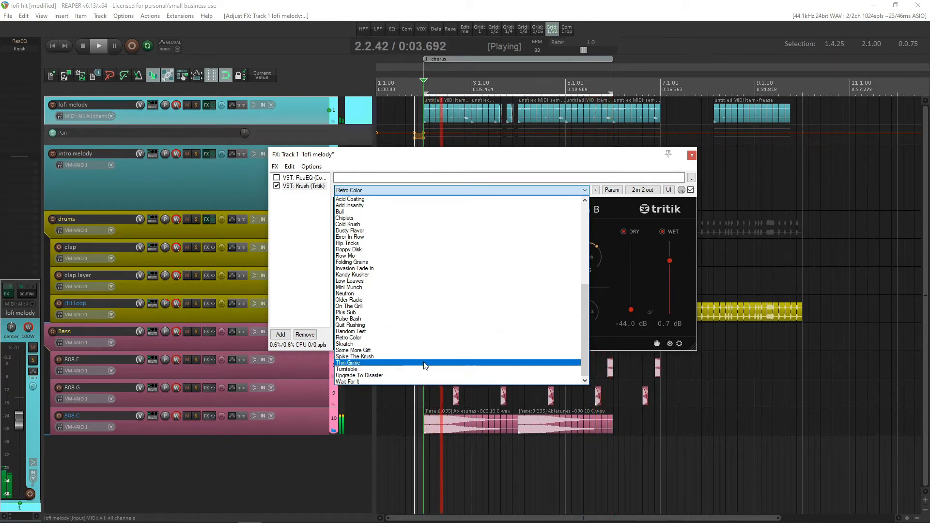
{"action": "scroll", "coordinate": [424, 363], "scroll_direction": "up", "scroll_amount": 3}
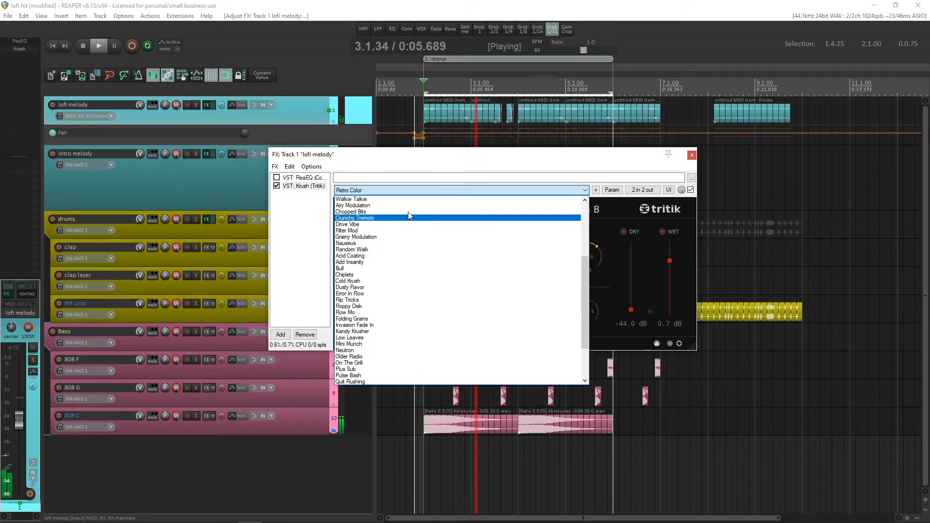
{"action": "left_click", "coordinate": [407, 225]}
{"action": "left_click", "coordinate": [397, 192]}
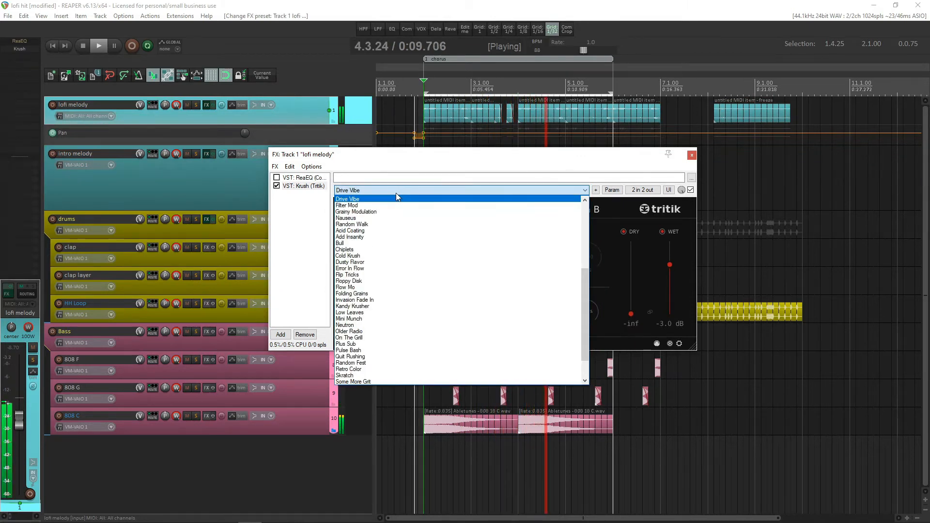
{"action": "left_click", "coordinate": [396, 198]}
{"action": "key", "text": "space"}
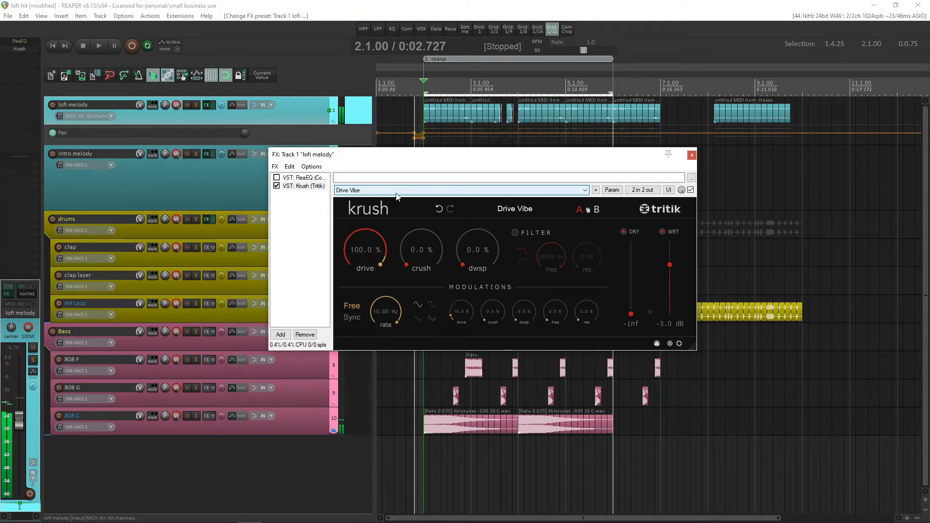
Step: Load Krush's Punch preset on the lofi melody track and play the loop with all tracks
{"action": "left_click", "coordinate": [396, 192]}
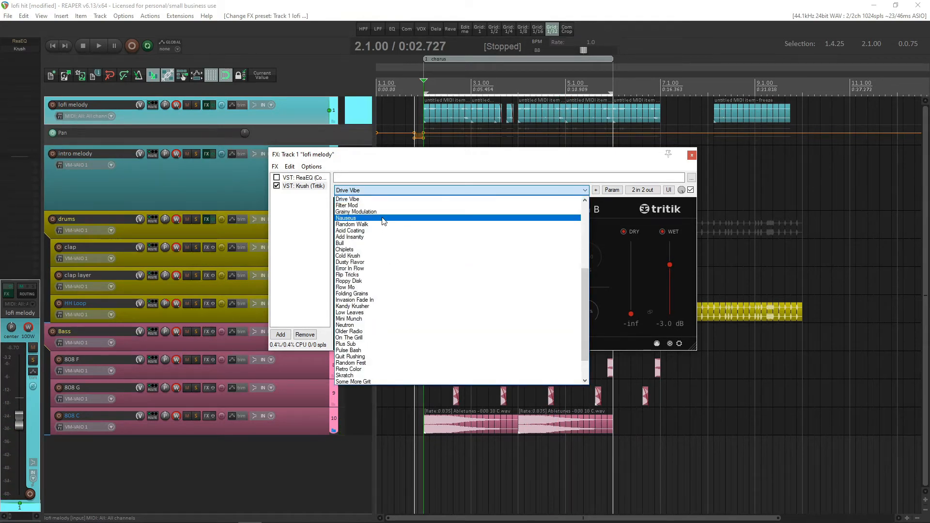
{"action": "scroll", "coordinate": [381, 233], "scroll_direction": "down", "scroll_amount": 3}
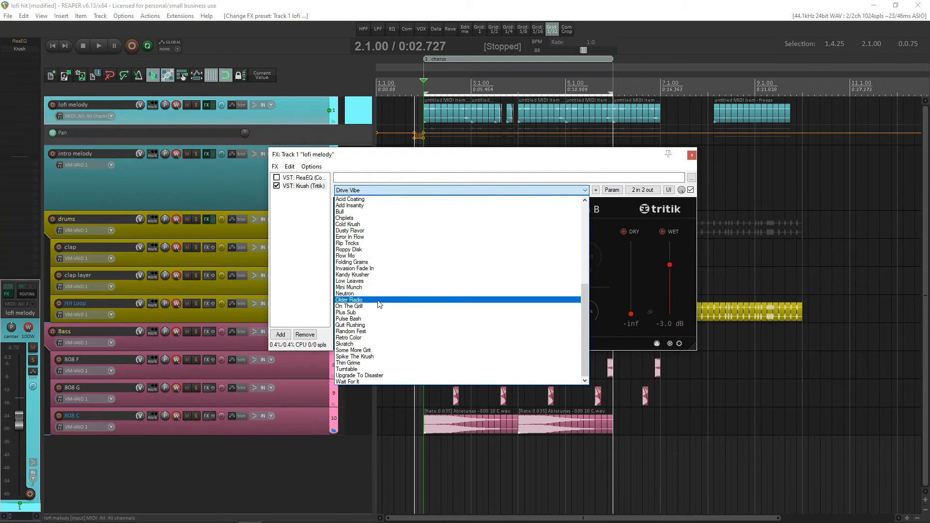
{"action": "scroll", "coordinate": [374, 321], "scroll_direction": "up", "scroll_amount": 9}
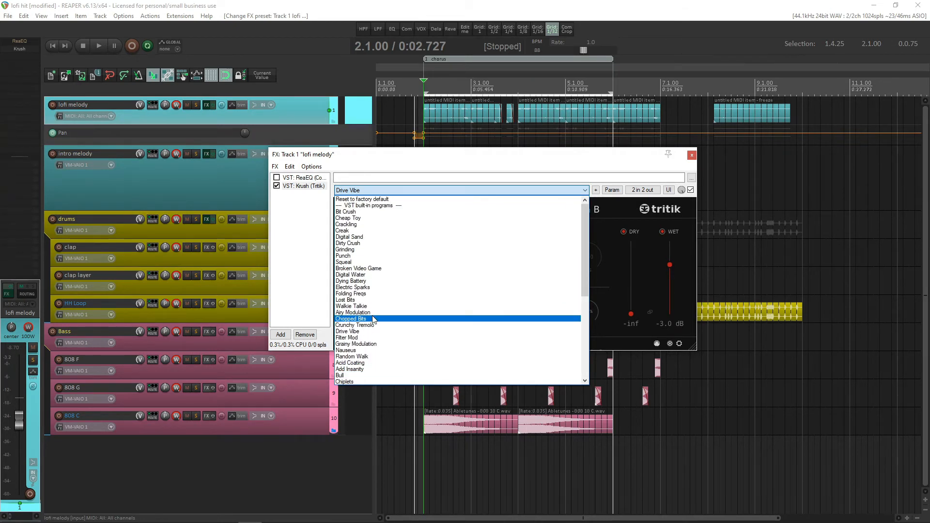
{"action": "left_click", "coordinate": [369, 256]}
{"action": "key", "text": "space"}
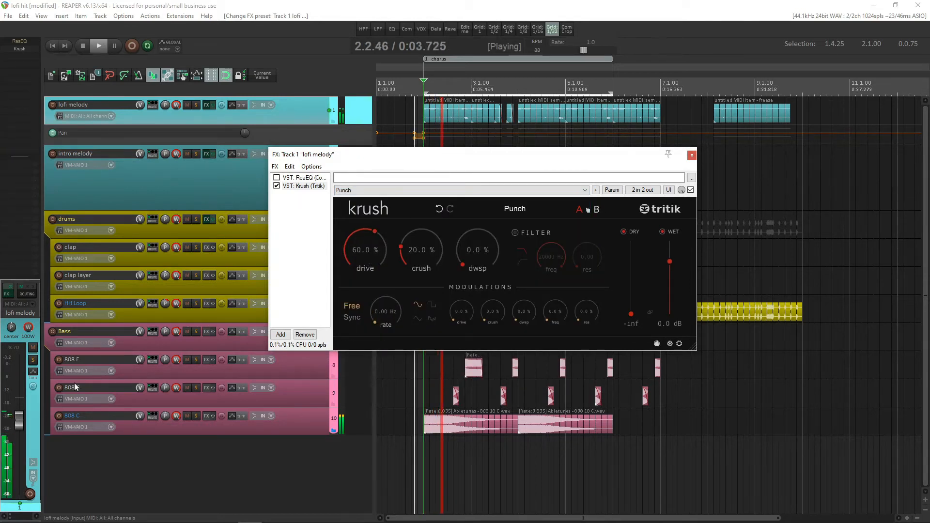
Step: Set the lofi melody track's volume to about -7.71 dB, stop playback and close its effects window
{"action": "left_click_drag", "start_coordinate": [19, 422], "coordinate": [21, 420]}
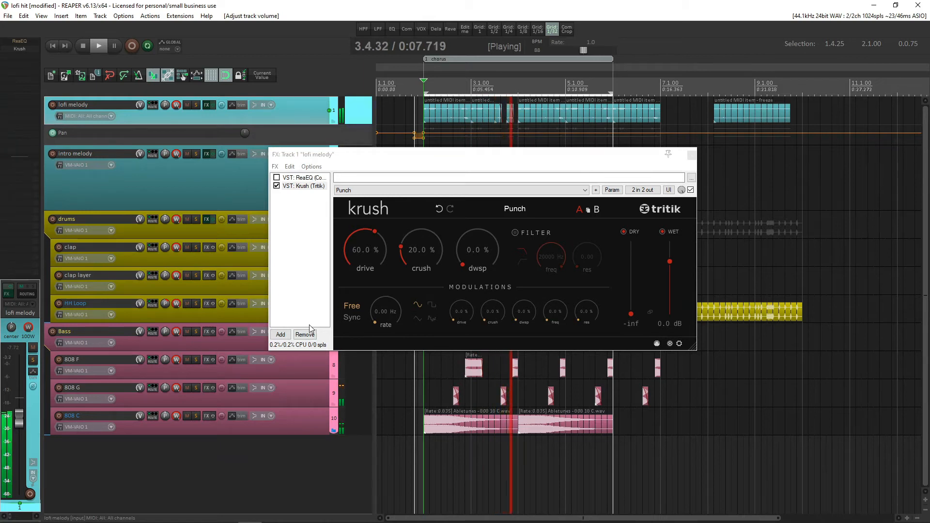
{"action": "key", "text": "space"}
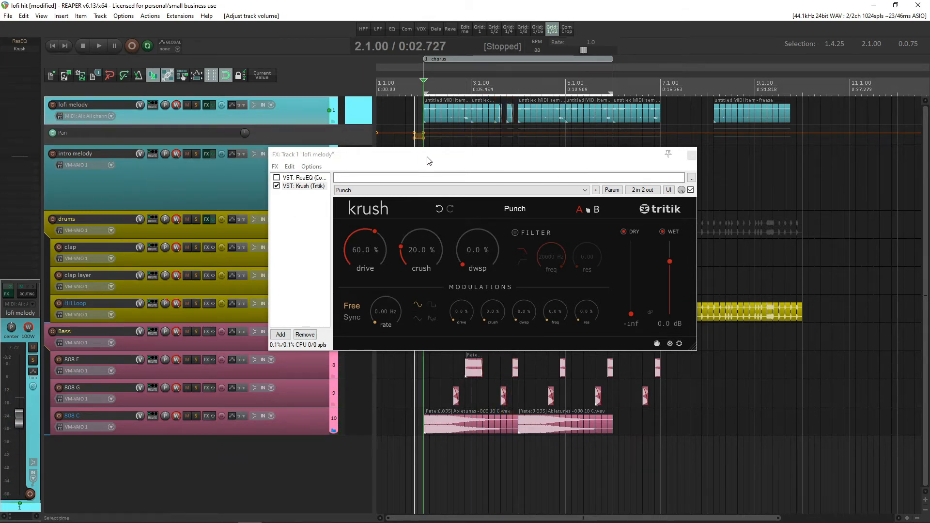
{"action": "left_click", "coordinate": [691, 156]}
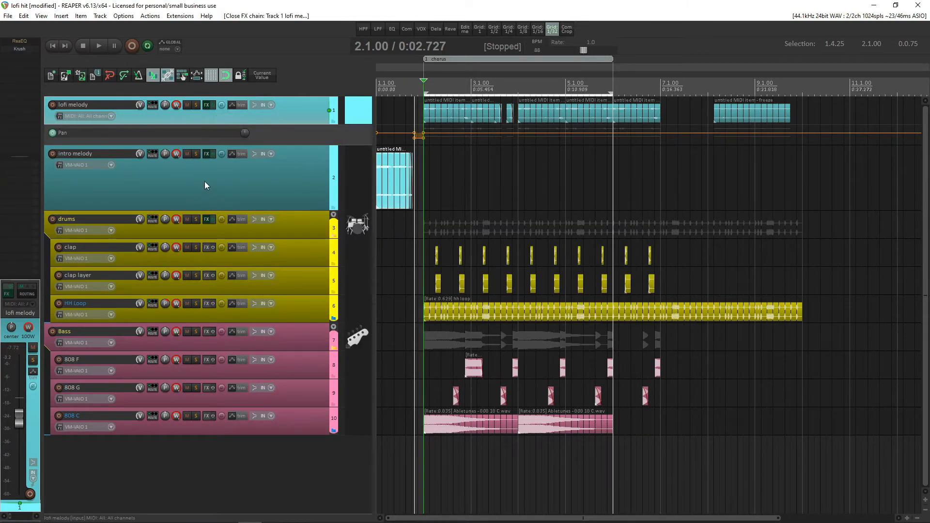
Step: Copy the Krush effect from the lofi melody track to the drums folder track and open that copy
{"action": "left_click", "coordinate": [291, 226]}
{"action": "left_click", "coordinate": [278, 109]}
{"action": "left_click_drag", "start_coordinate": [16, 49], "coordinate": [281, 220]}
{"action": "left_click", "coordinate": [280, 229]}
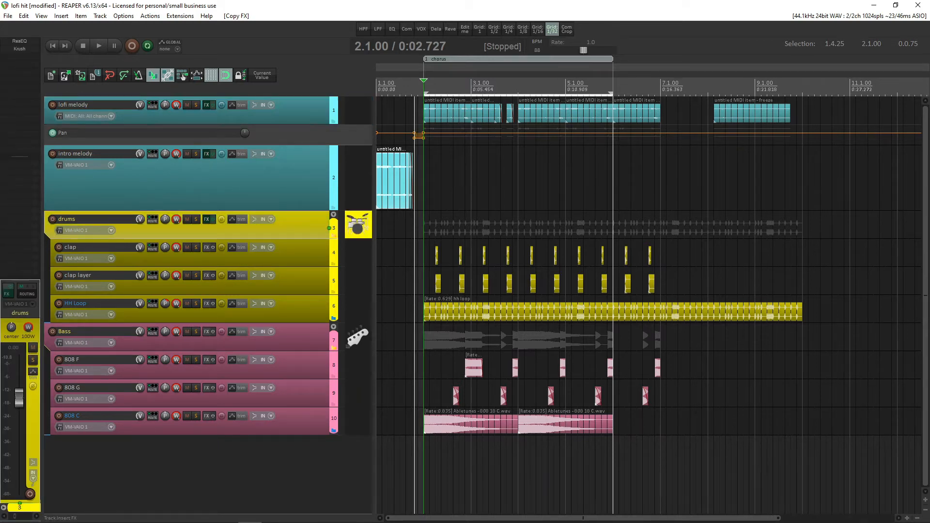
{"action": "left_click", "coordinate": [20, 49]}
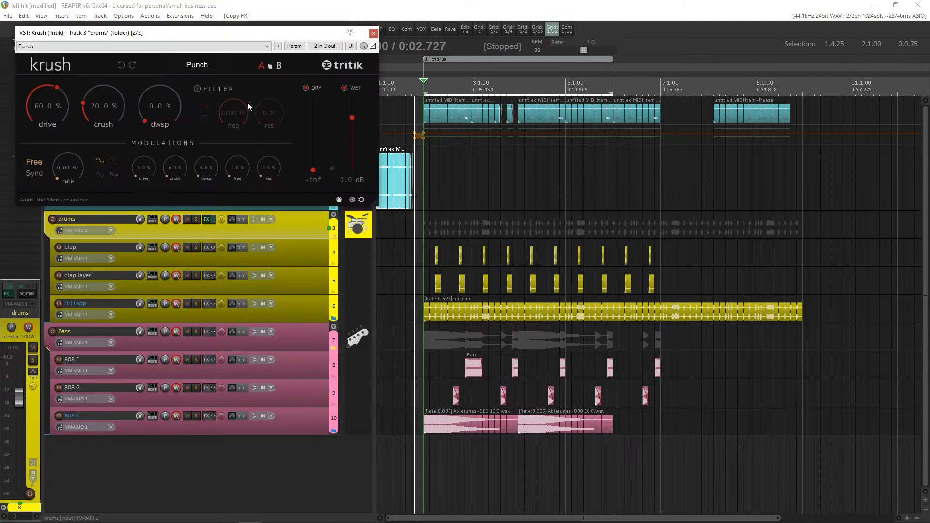
{"action": "left_click_drag", "start_coordinate": [193, 38], "coordinate": [473, 208]}
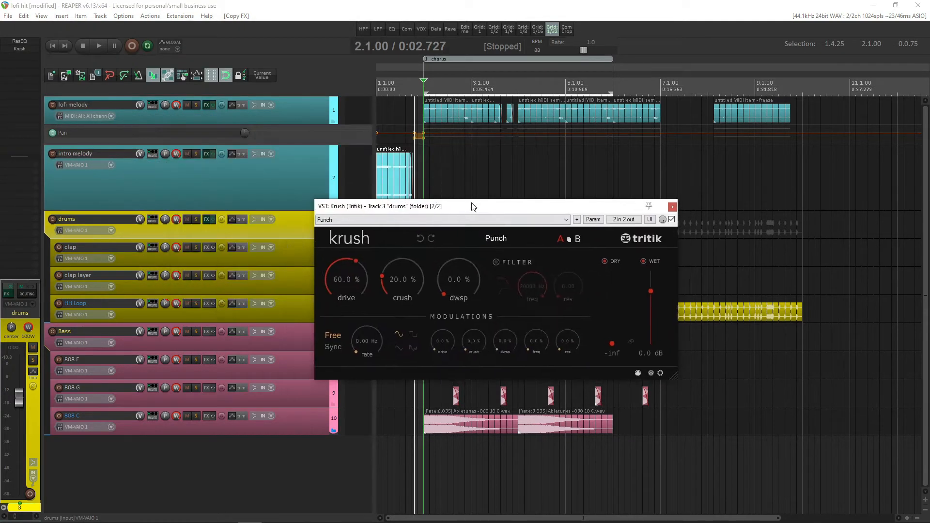
Step: Solo the drums folder track, play it with Krush bypassed, and stop playback
{"action": "left_click", "coordinate": [196, 220]}
{"action": "left_click", "coordinate": [672, 220]}
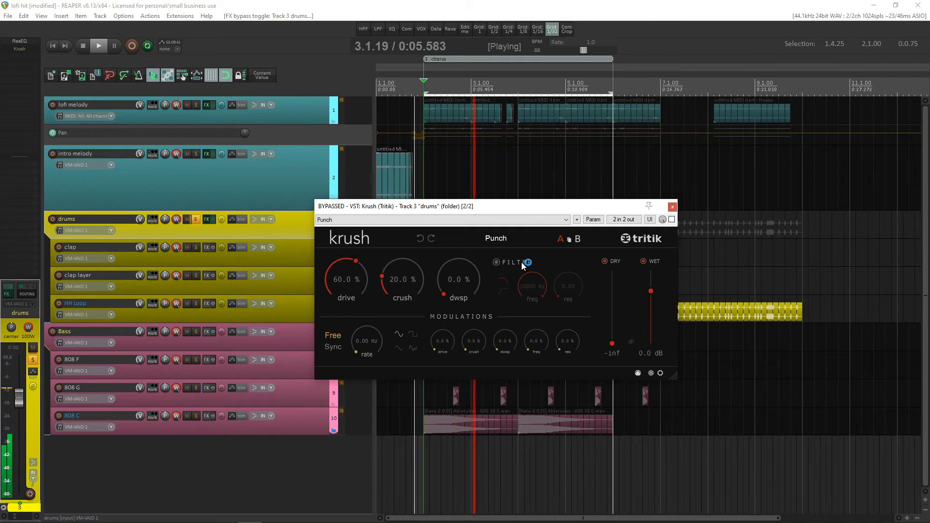
{"action": "key", "text": "space"}
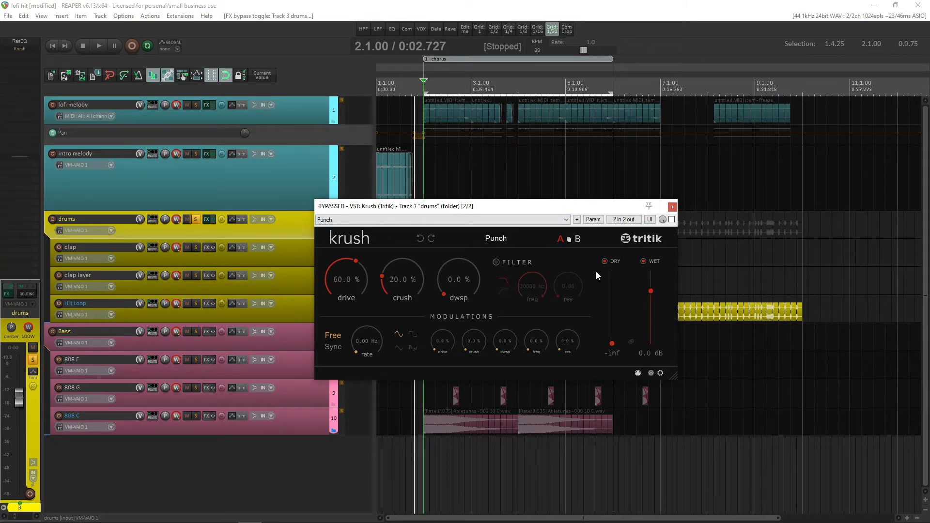
Step: Load the Skratch preset in the drums' Krush, re-enable the plugin and play the soloed drums
{"action": "left_click", "coordinate": [521, 219]}
{"action": "left_click", "coordinate": [521, 219]}
{"action": "left_click", "coordinate": [522, 220]}
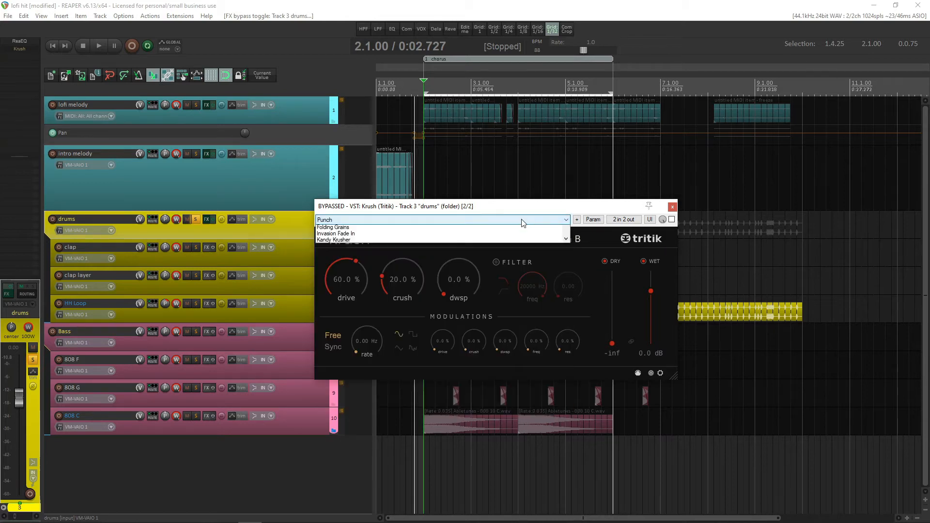
{"action": "scroll", "coordinate": [487, 283], "scroll_direction": "down", "scroll_amount": 2}
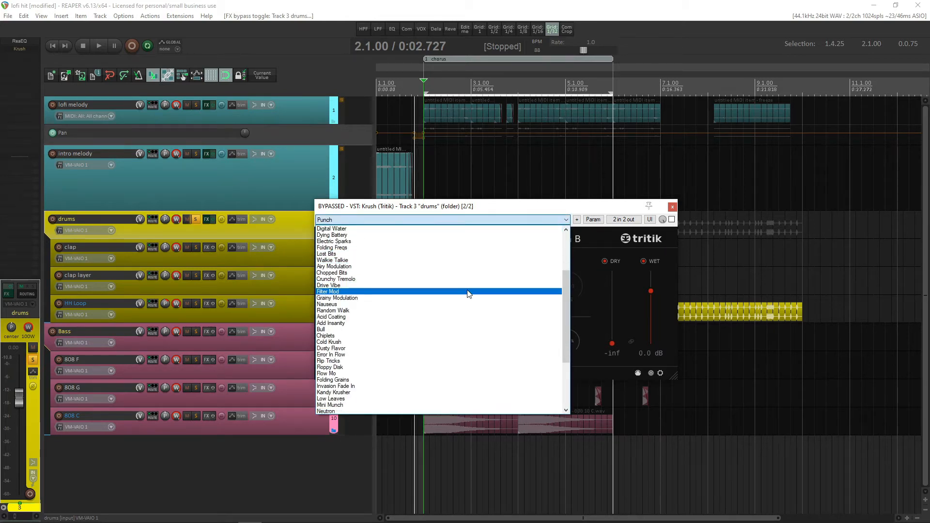
{"action": "scroll", "coordinate": [454, 312], "scroll_direction": "down", "scroll_amount": 3}
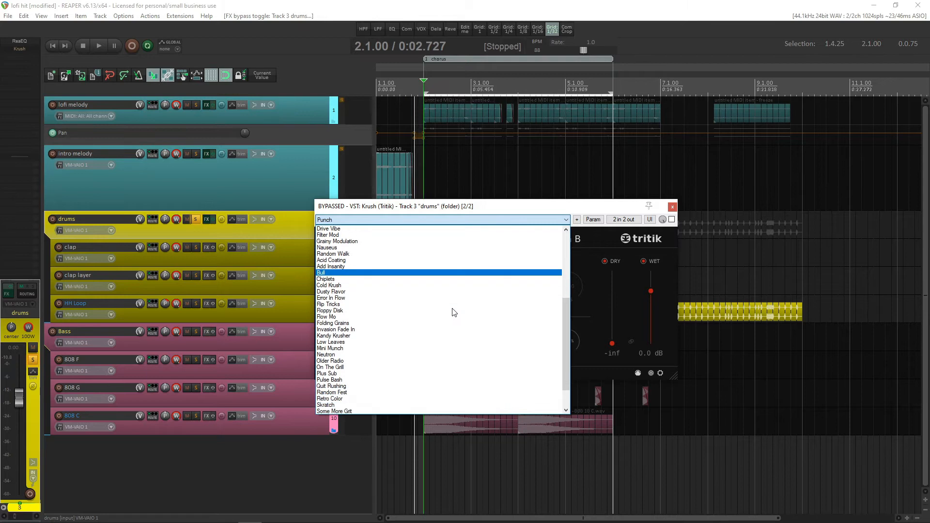
{"action": "scroll", "coordinate": [454, 312], "scroll_direction": "down", "scroll_amount": 1}
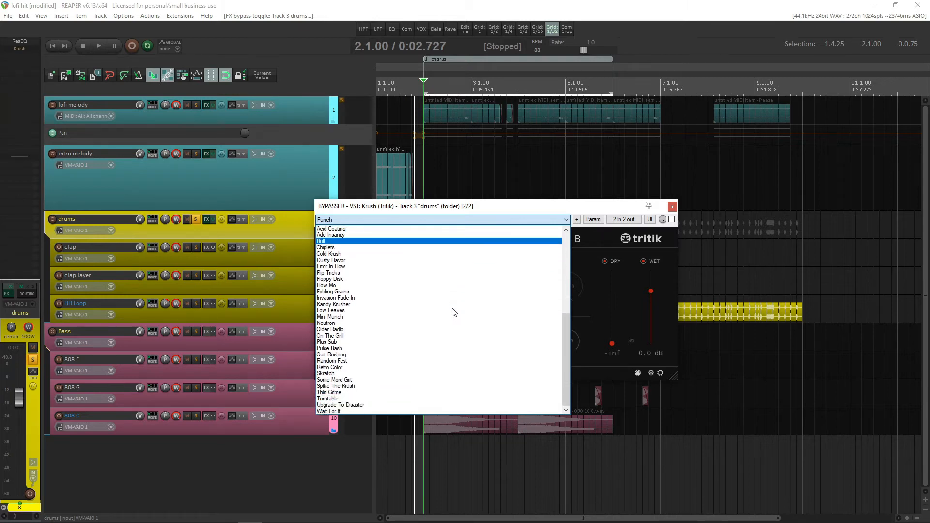
{"action": "left_click", "coordinate": [429, 374]}
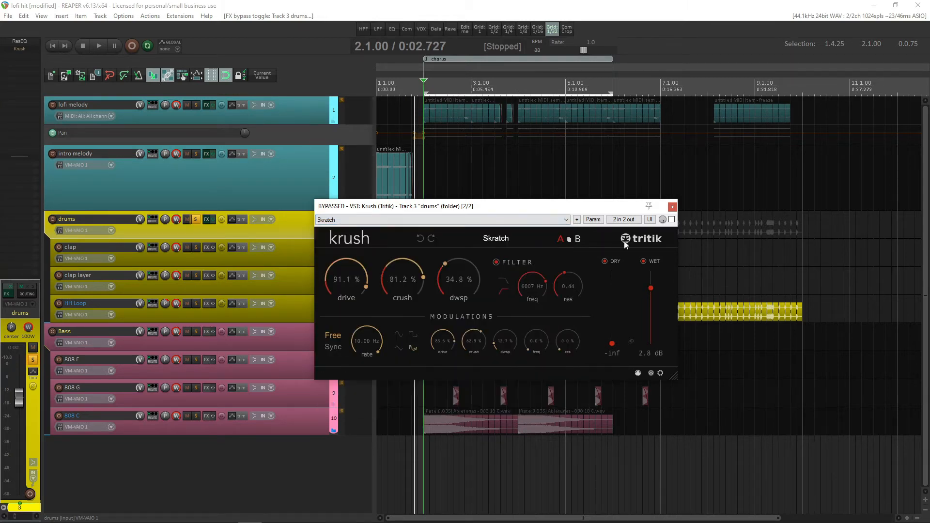
{"action": "left_click", "coordinate": [672, 219]}
{"action": "key", "text": "space"}
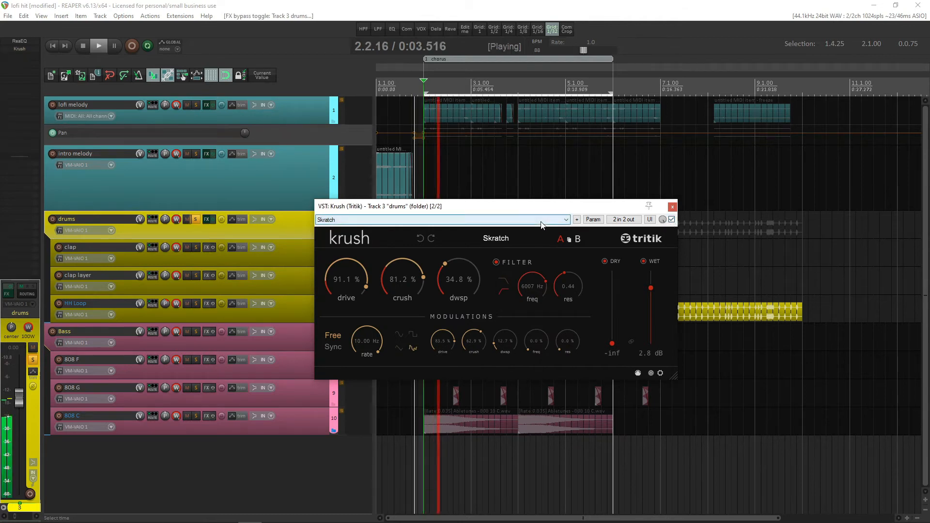
Step: Switch through the drums' Krush presets to On The Grill and set the plugin's wet mix to 80 %
{"action": "scroll", "coordinate": [542, 224], "scroll_direction": "up", "scroll_amount": 1}
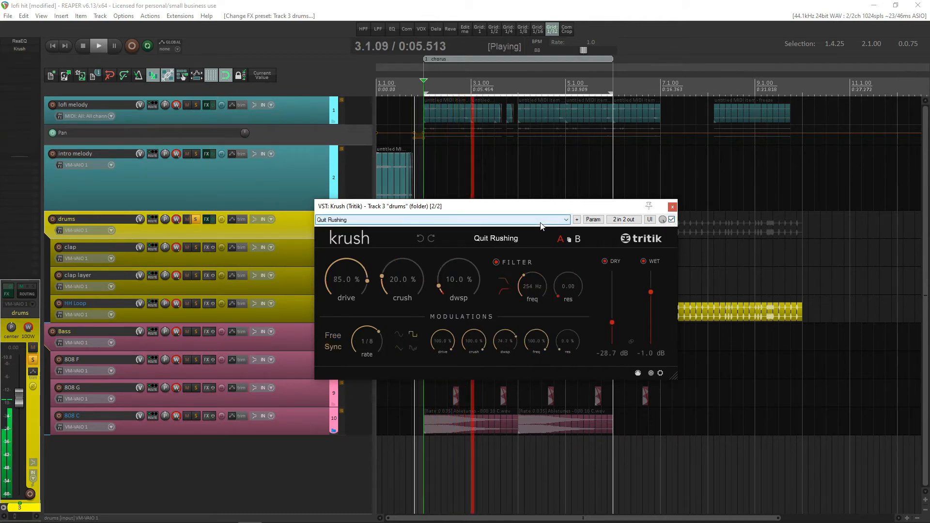
{"action": "scroll", "coordinate": [541, 224], "scroll_direction": "up", "scroll_amount": 2}
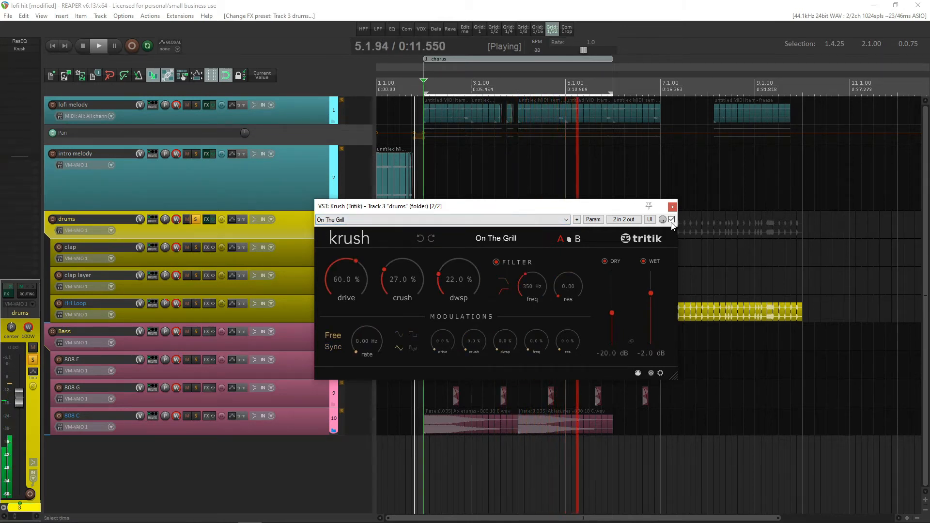
{"action": "mouse_move", "coordinate": [663, 220]}
{"action": "left_mouse_down"}
{"action": "mouse_move", "coordinate": [663, 233]}
{"action": "mouse_move", "coordinate": [663, 213]}
{"action": "left_mouse_up"}
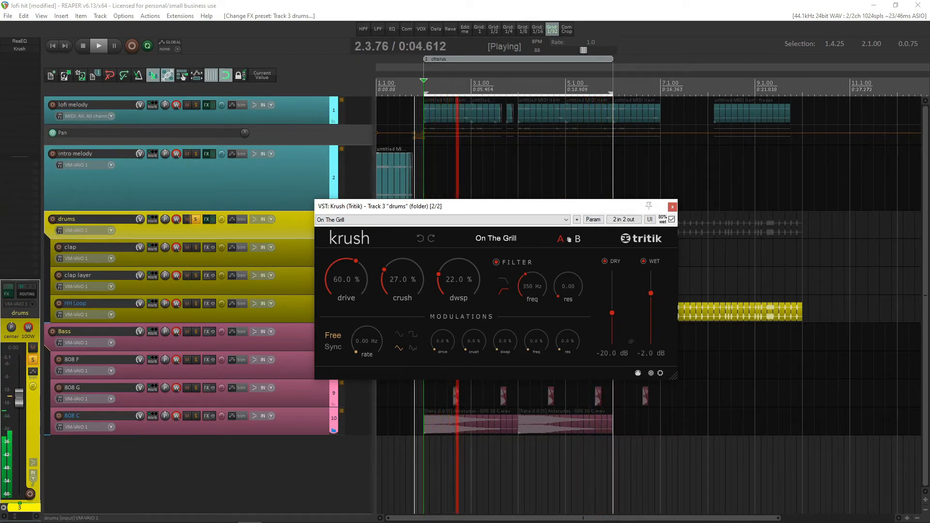
Step: Load the Electric Sparks preset in the drums' Krush while the loop plays
{"action": "left_click", "coordinate": [514, 220]}
{"action": "scroll", "coordinate": [513, 242], "scroll_direction": "down", "scroll_amount": 5}
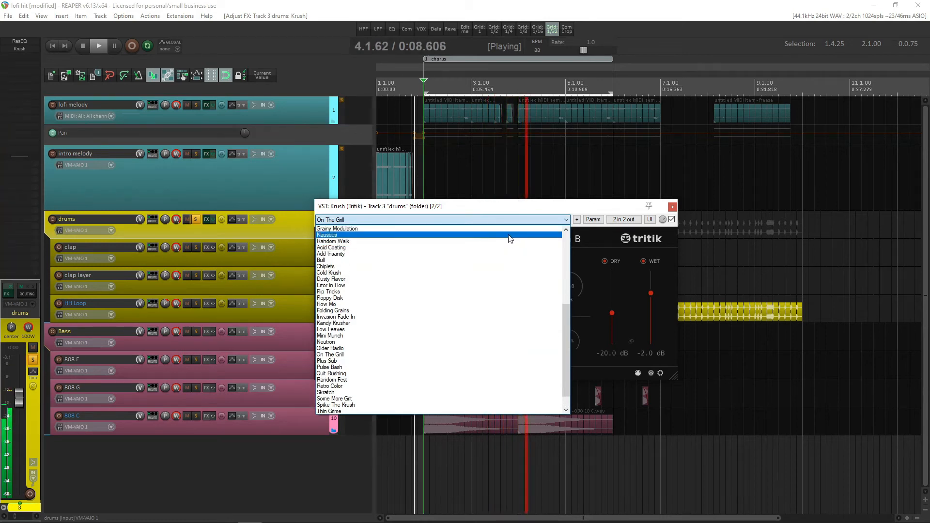
{"action": "scroll", "coordinate": [510, 238], "scroll_direction": "up", "scroll_amount": 3}
{"action": "left_click", "coordinate": [560, 250]}
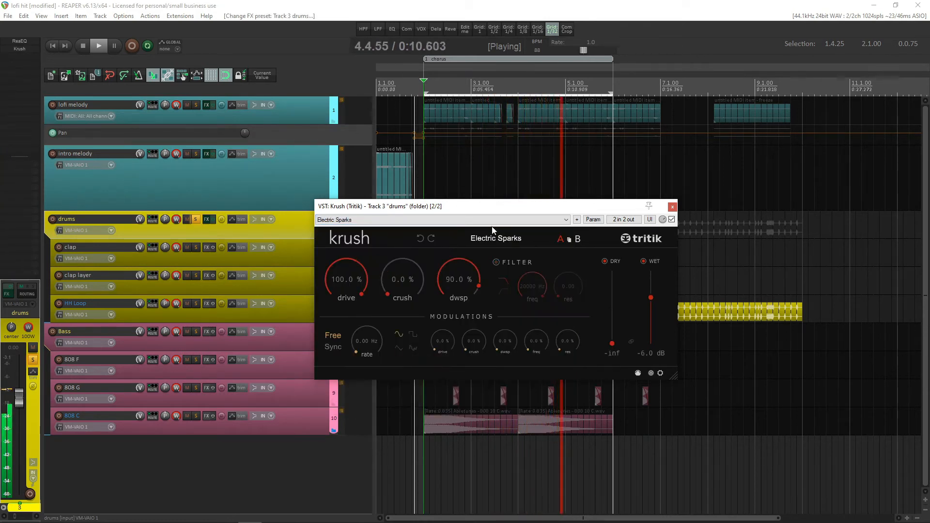
Step: Audition the drums' Krush presets from Dying Battery through Squeal to Punch
{"action": "scroll", "coordinate": [493, 222], "scroll_direction": "up", "scroll_amount": 2}
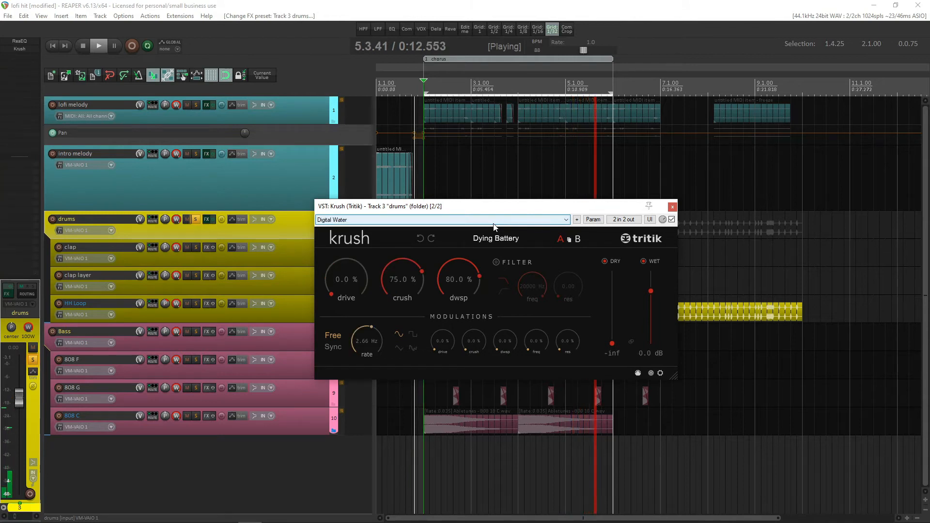
{"action": "scroll", "coordinate": [493, 225], "scroll_direction": "up", "scroll_amount": 1}
{"action": "scroll", "coordinate": [493, 224], "scroll_direction": "up", "scroll_amount": 1}
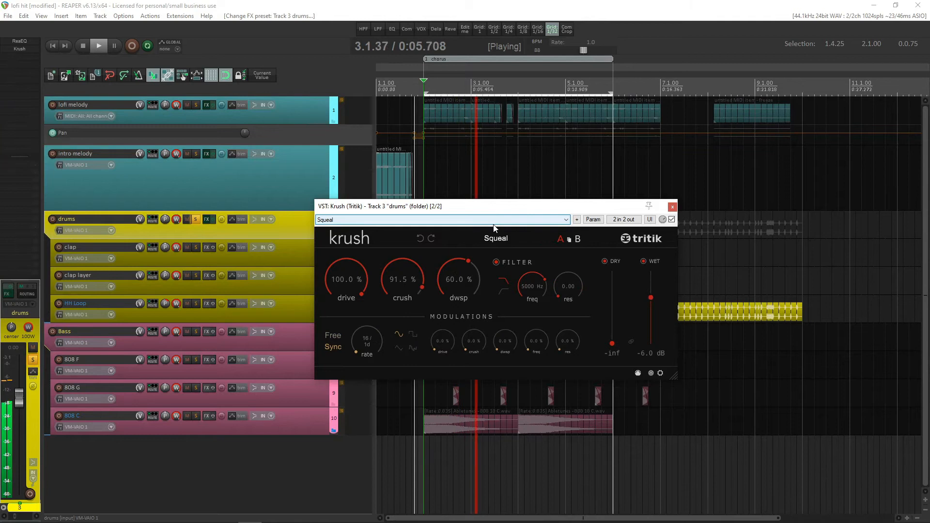
{"action": "scroll", "coordinate": [493, 227], "scroll_direction": "up", "scroll_amount": 1}
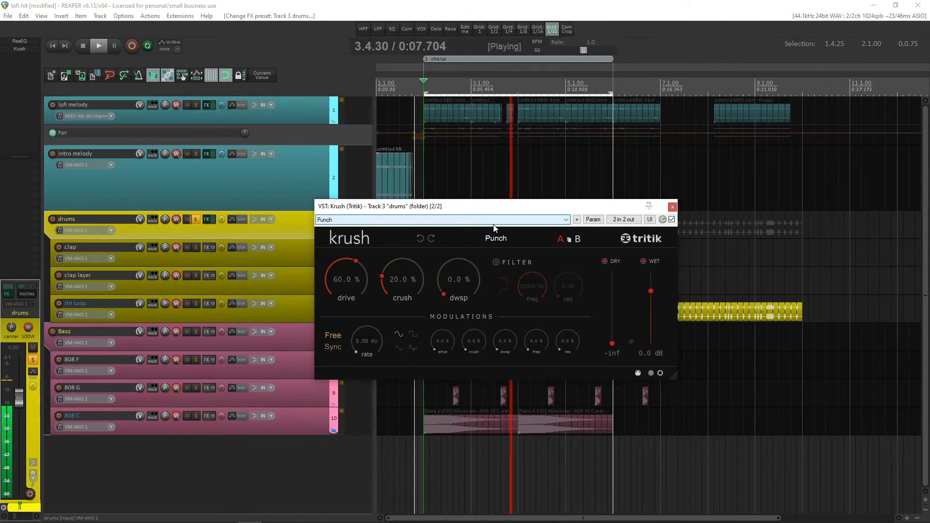
Step: Audition the drums' Krush presets from Grinding to Cheap Toy while the loop plays
{"action": "scroll", "coordinate": [560, 224], "scroll_direction": "up", "scroll_amount": 1}
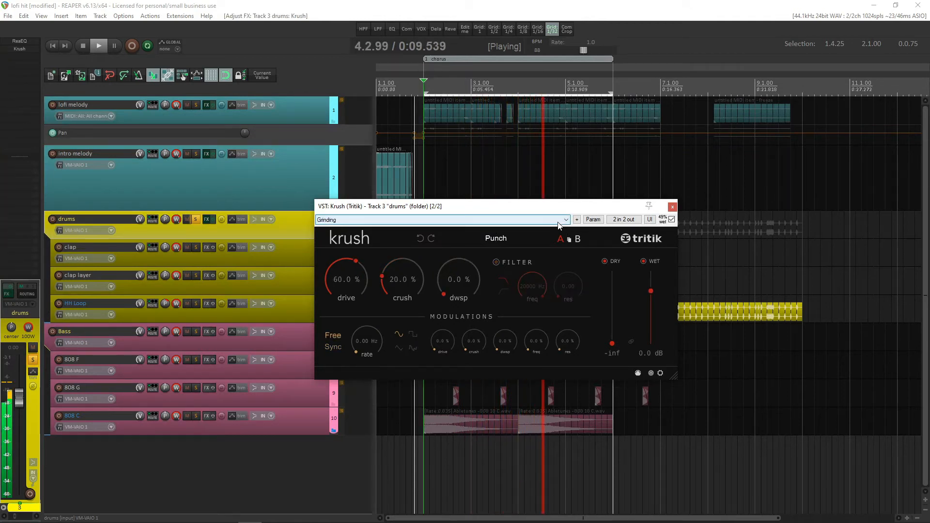
{"action": "left_click", "coordinate": [559, 224]}
{"action": "scroll", "coordinate": [552, 245], "scroll_direction": "up", "scroll_amount": 3}
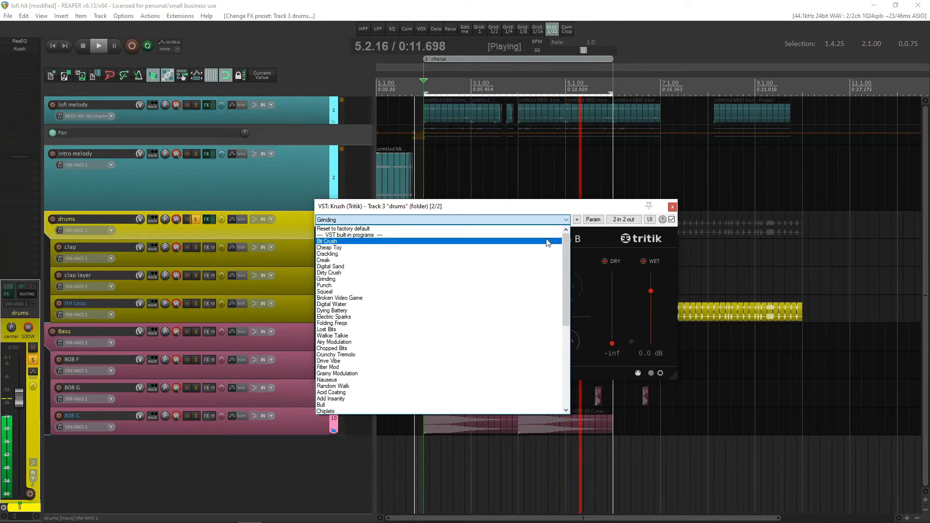
{"action": "left_click", "coordinate": [545, 241]}
{"action": "left_click", "coordinate": [510, 220]}
{"action": "left_click", "coordinate": [509, 237]}
Step: Load the Digital Sand preset in the drums' Krush
{"action": "left_click", "coordinate": [506, 221]}
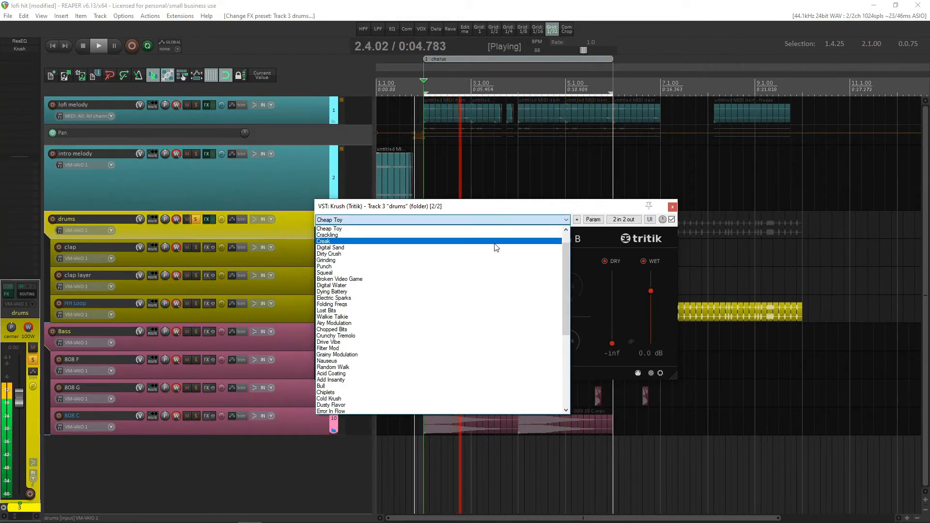
{"action": "left_click", "coordinate": [488, 248]}
{"action": "left_click", "coordinate": [484, 221]}
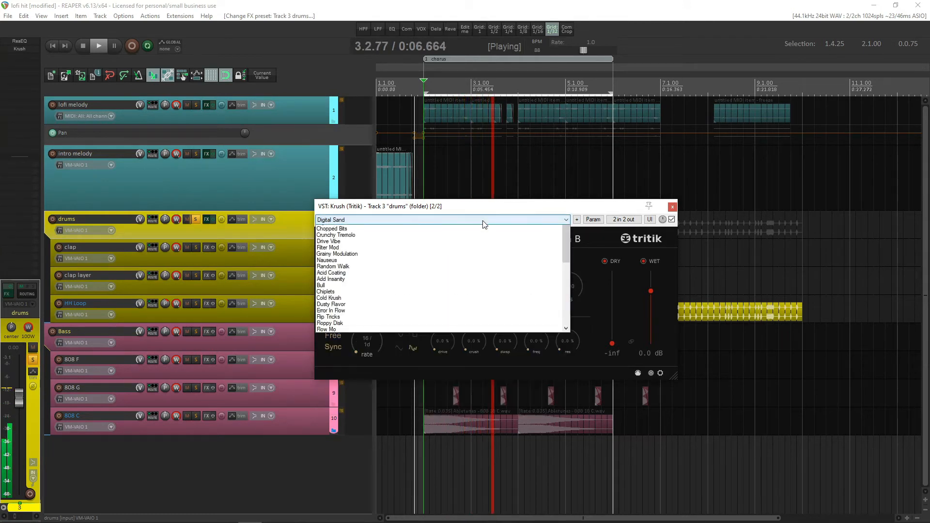
{"action": "left_click", "coordinate": [482, 220]}
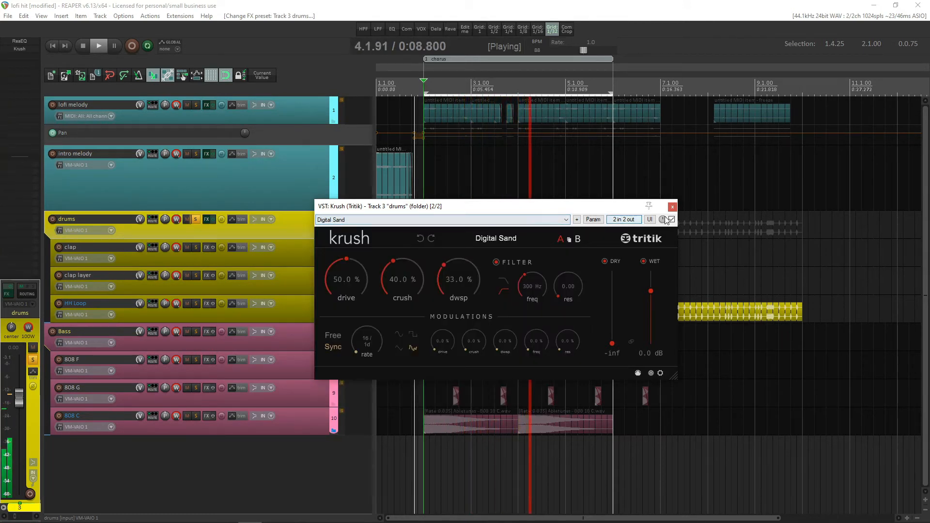
Step: Lower the drums' Krush wet mix to about 15 % and unsolo the drums to hear the full mix
{"action": "scroll", "coordinate": [663, 220], "scroll_direction": "down", "scroll_amount": 1}
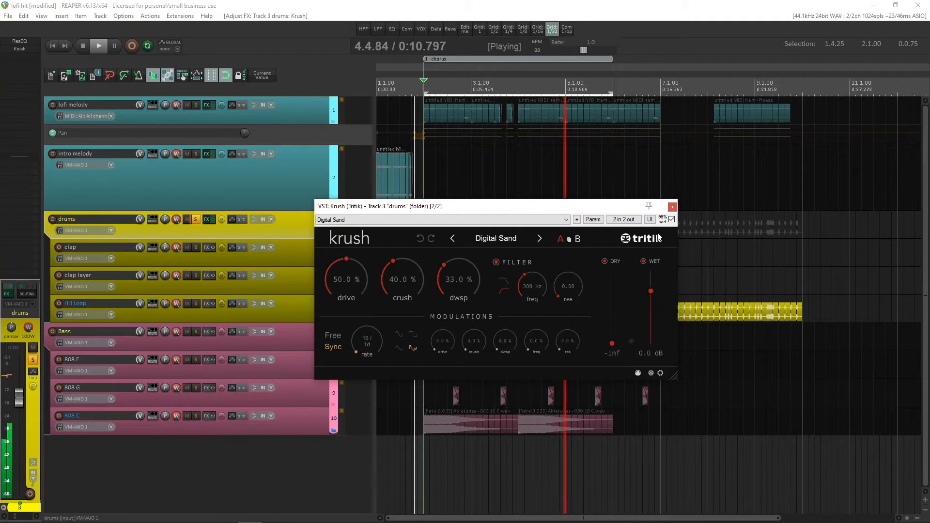
{"action": "left_click_drag", "start_coordinate": [663, 219], "coordinate": [663, 250]}
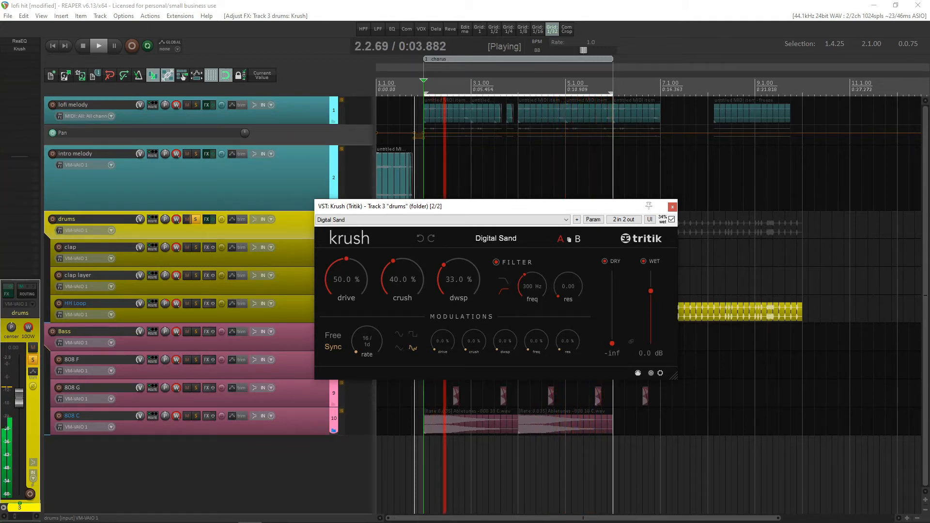
{"action": "left_click_drag", "start_coordinate": [663, 220], "coordinate": [663, 222]}
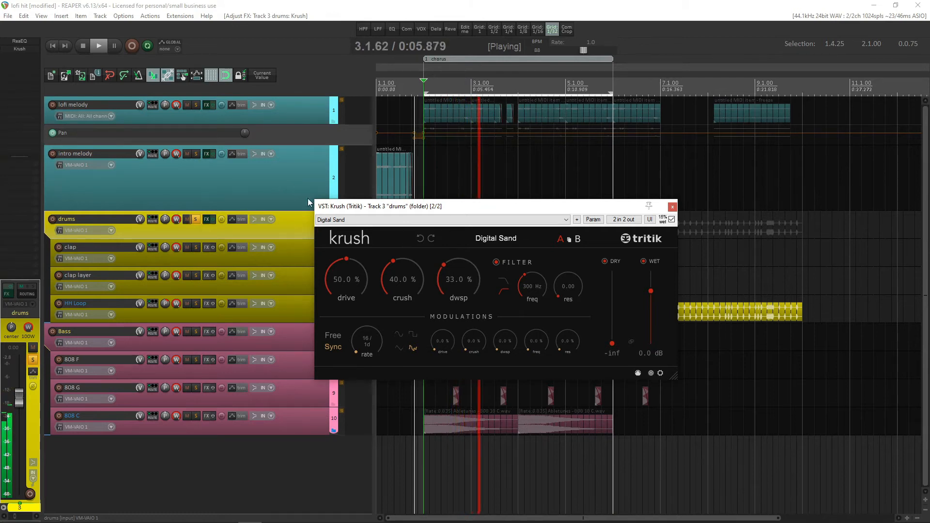
{"action": "left_click", "coordinate": [197, 219]}
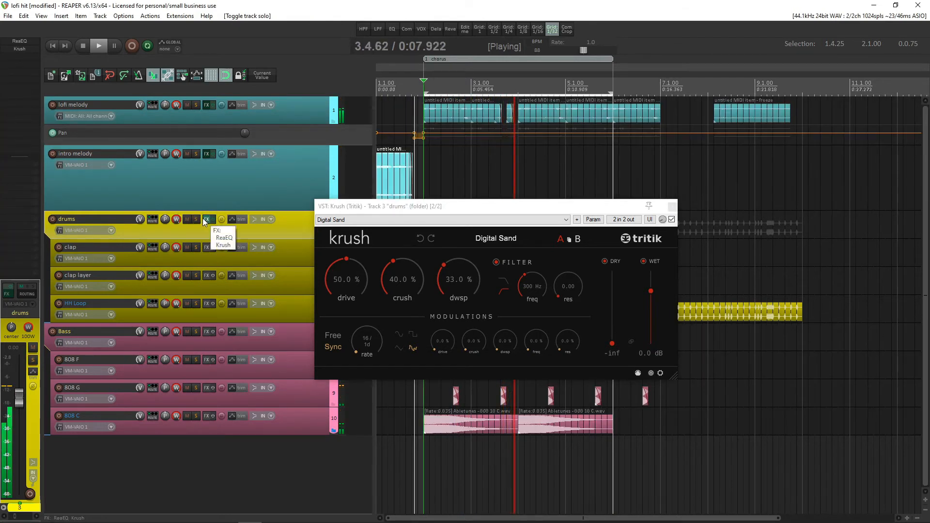
{"action": "mouse_move", "coordinate": [663, 220]}
{"action": "left_mouse_down"}
{"action": "mouse_move", "coordinate": [663, 228]}
{"action": "mouse_move", "coordinate": [663, 214]}
{"action": "left_mouse_up"}
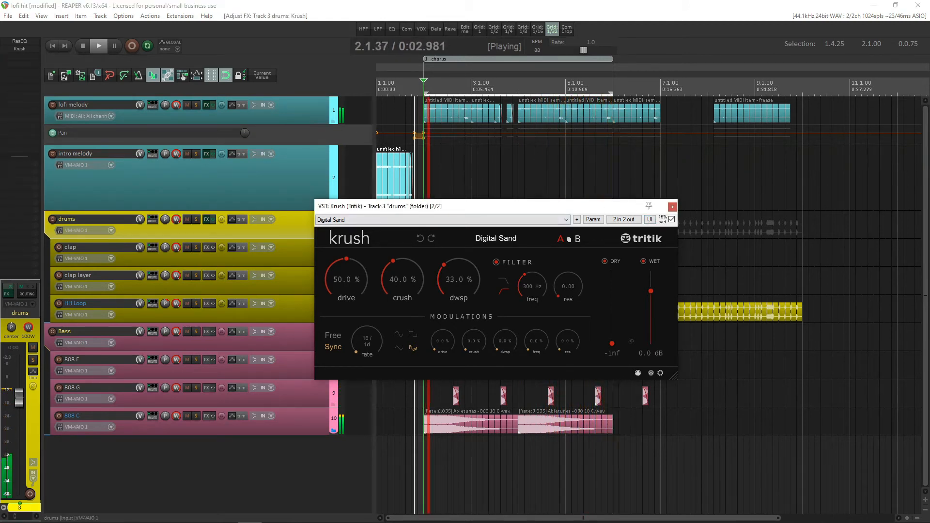
Step: Set the clap track's volume to -6.30 dB
{"action": "left_click", "coordinate": [294, 248]}
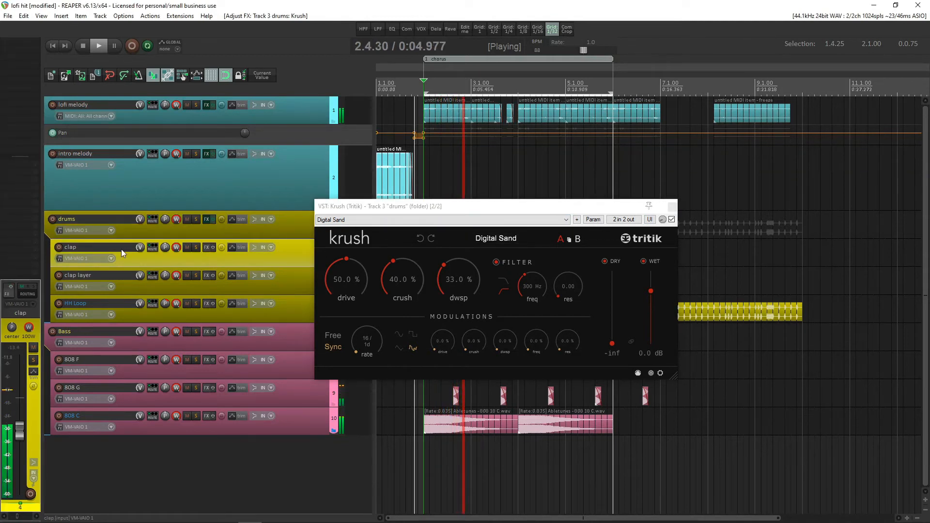
{"action": "left_click_drag", "start_coordinate": [21, 433], "coordinate": [26, 416]}
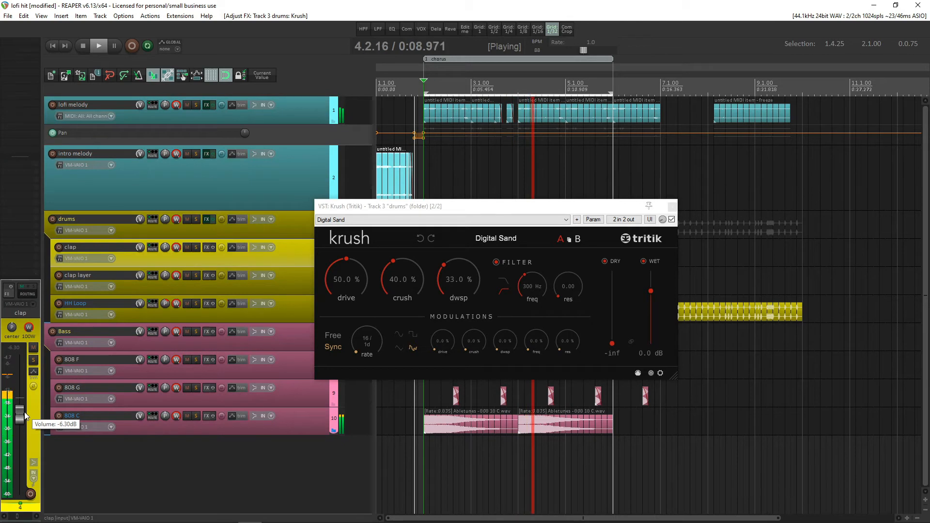
Step: Lower the drums' Krush wet mix further, stop playback and close the plugin window
{"action": "left_click_drag", "start_coordinate": [663, 220], "coordinate": [657, 223]}
{"action": "key", "text": "space"}
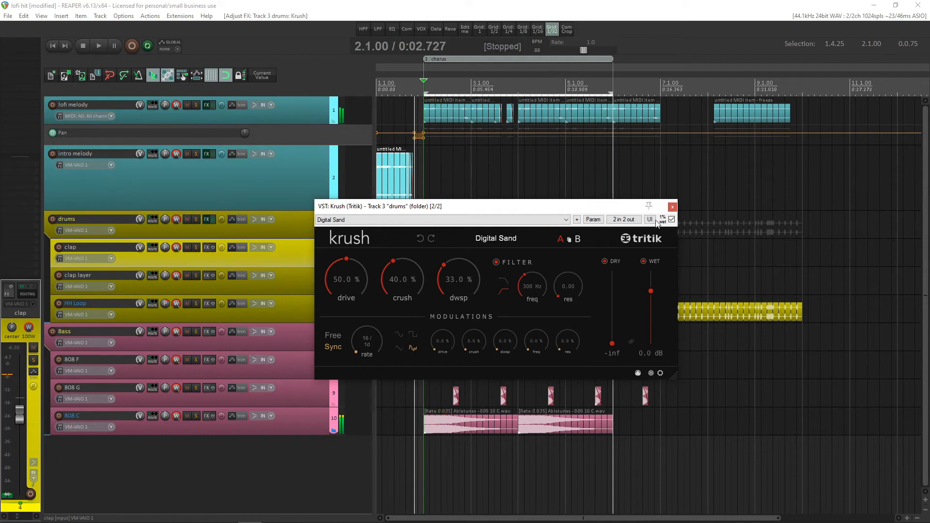
{"action": "left_click", "coordinate": [309, 331]}
{"action": "left_click", "coordinate": [673, 206]}
{"action": "left_click", "coordinate": [673, 207]}
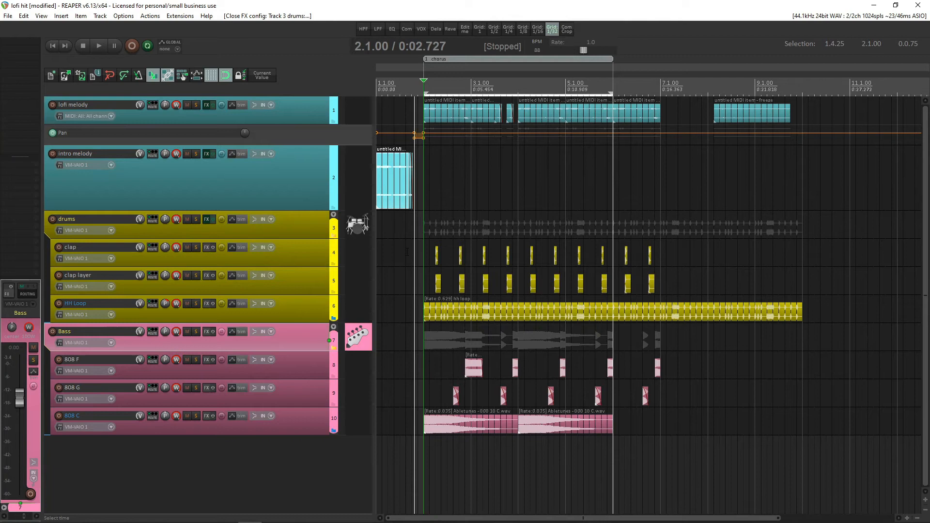
Step: Copy Krush from the drums' FX chain to the Bass folder track and close the drums' FX chain
{"action": "left_click", "coordinate": [193, 183]}
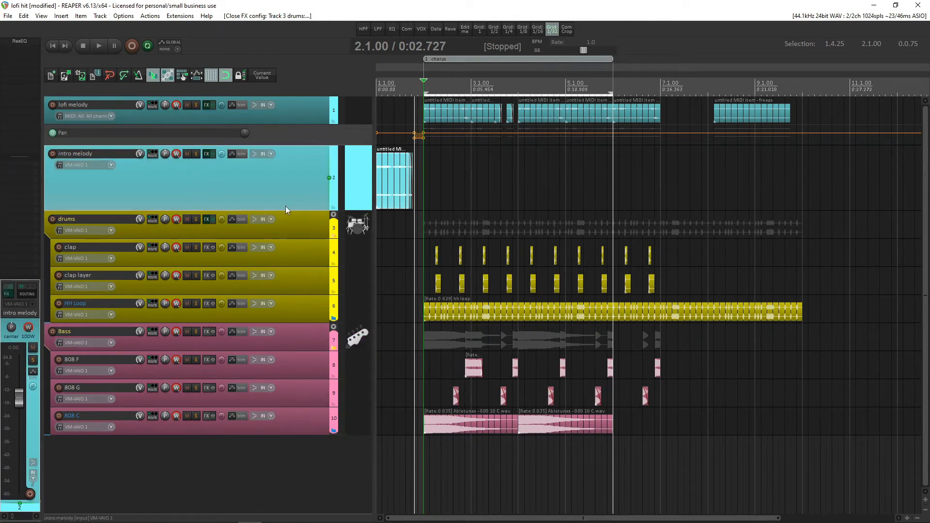
{"action": "left_click", "coordinate": [289, 226]}
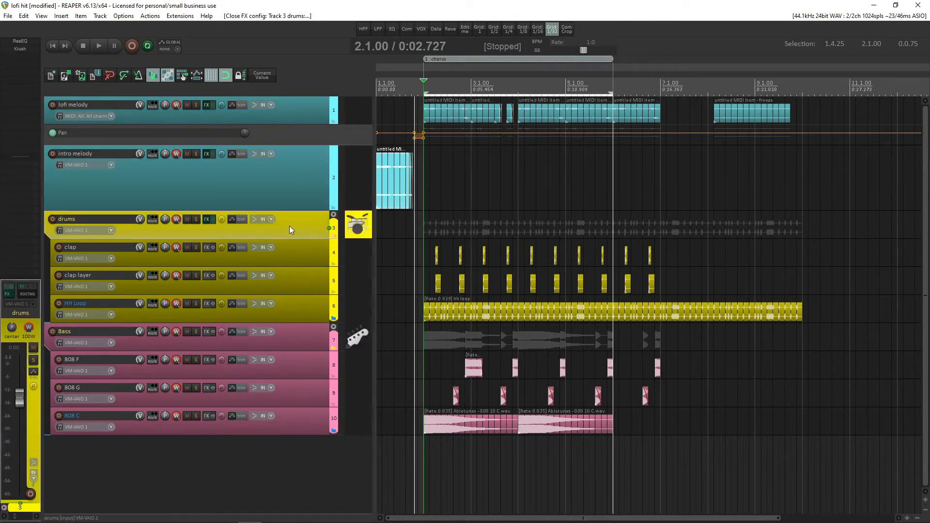
{"action": "left_click", "coordinate": [208, 220]}
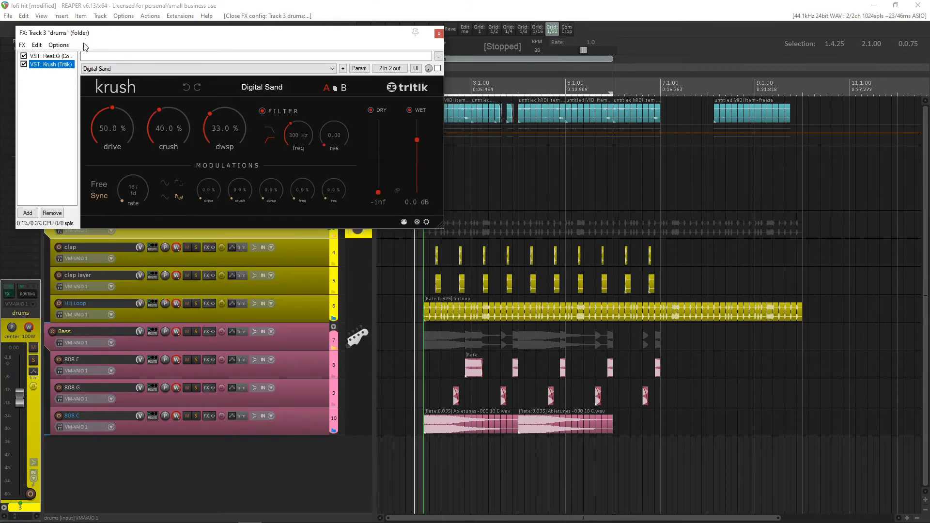
{"action": "left_click_drag", "start_coordinate": [83, 35], "coordinate": [278, 39]}
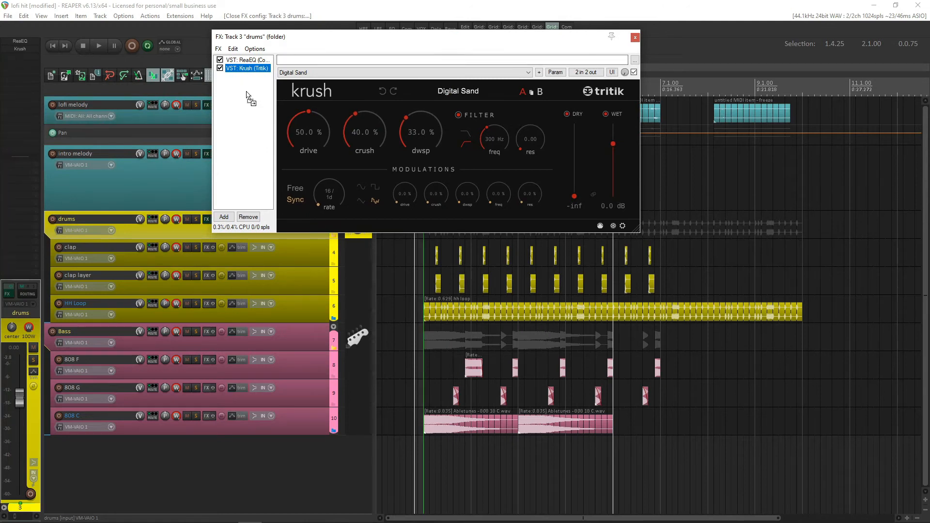
{"action": "left_click_drag", "start_coordinate": [284, 347], "coordinate": [297, 331]}
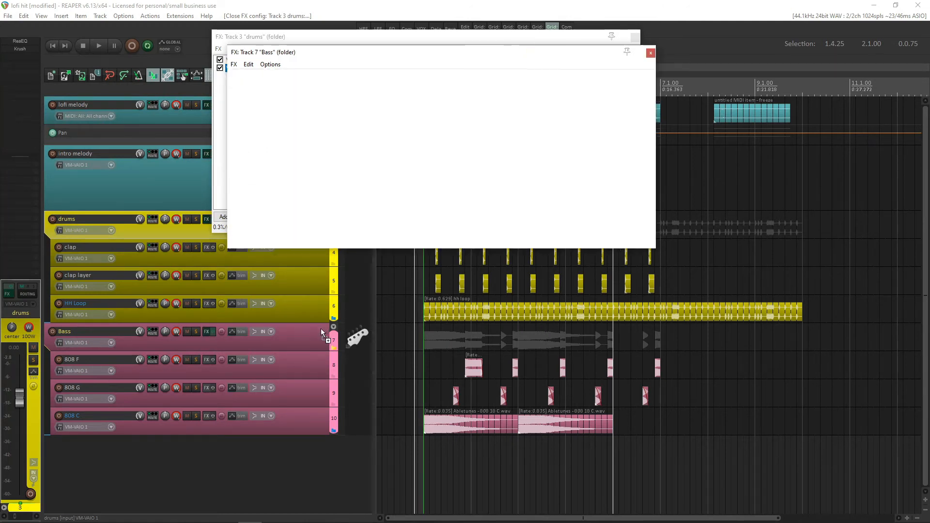
{"action": "left_click", "coordinate": [636, 37]}
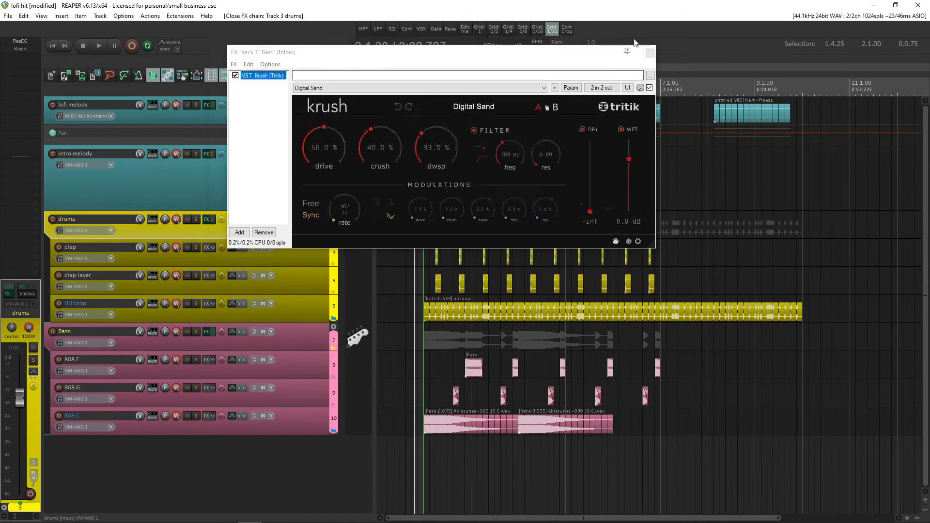
{"action": "left_click_drag", "start_coordinate": [565, 58], "coordinate": [552, 191]}
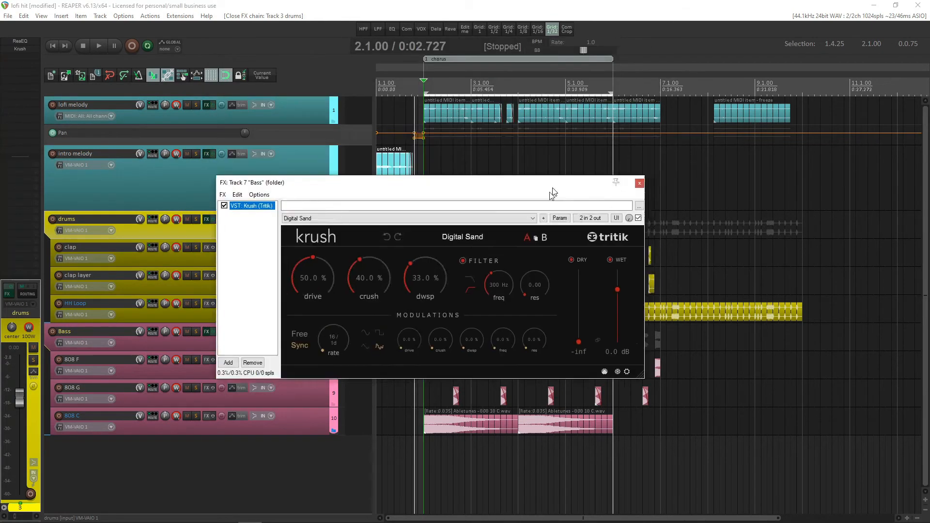
Step: Load the Plus Sub preset in the Bass track's Krush and play the loop
{"action": "left_click", "coordinate": [380, 222]}
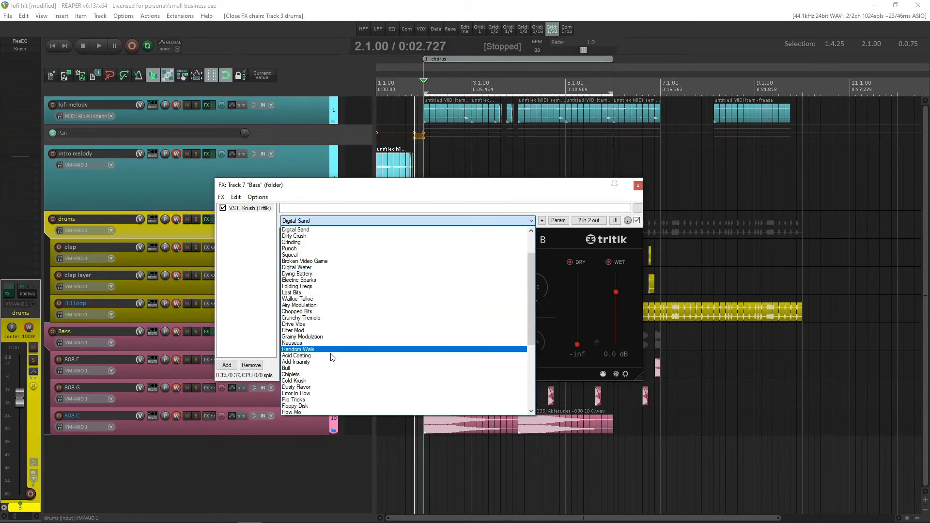
{"action": "scroll", "coordinate": [326, 368], "scroll_direction": "down", "scroll_amount": 4}
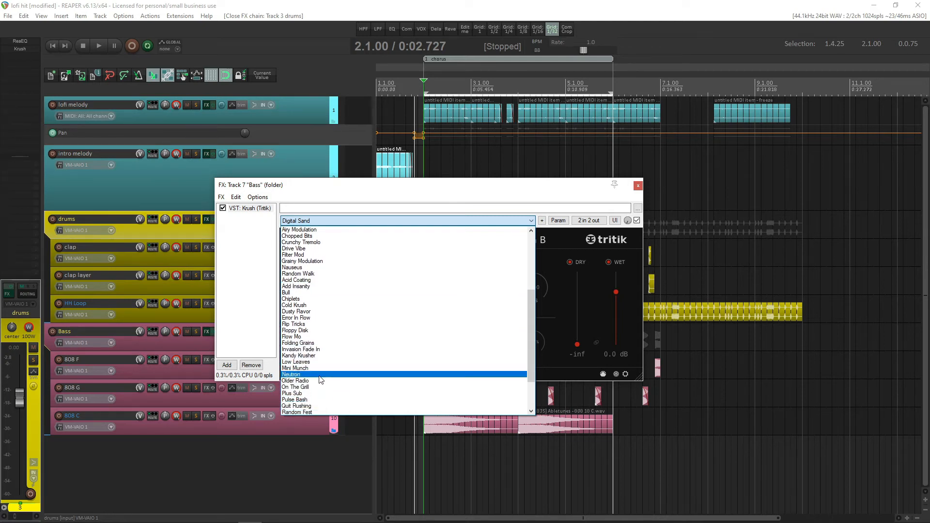
{"action": "left_click", "coordinate": [315, 392]}
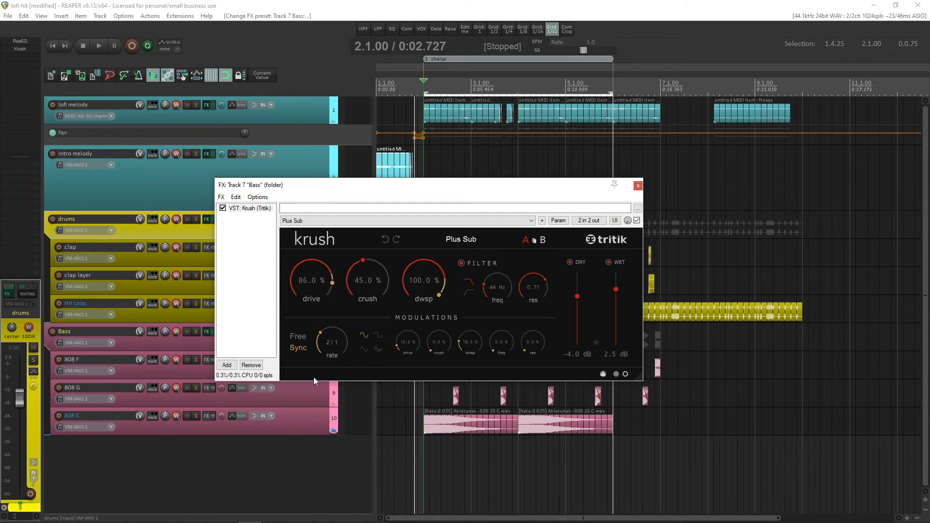
{"action": "key", "text": "space"}
{"action": "left_click_drag", "start_coordinate": [332, 187], "coordinate": [438, 150]}
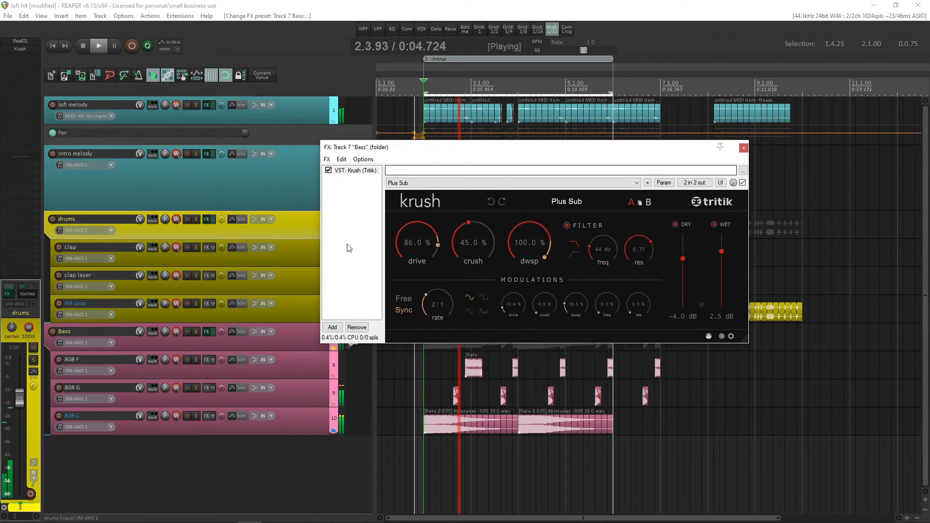
Step: Solo the Bass track while adjusting the Krush wet mix on Bass and drums, and return to the full mix
{"action": "left_click", "coordinate": [196, 331]}
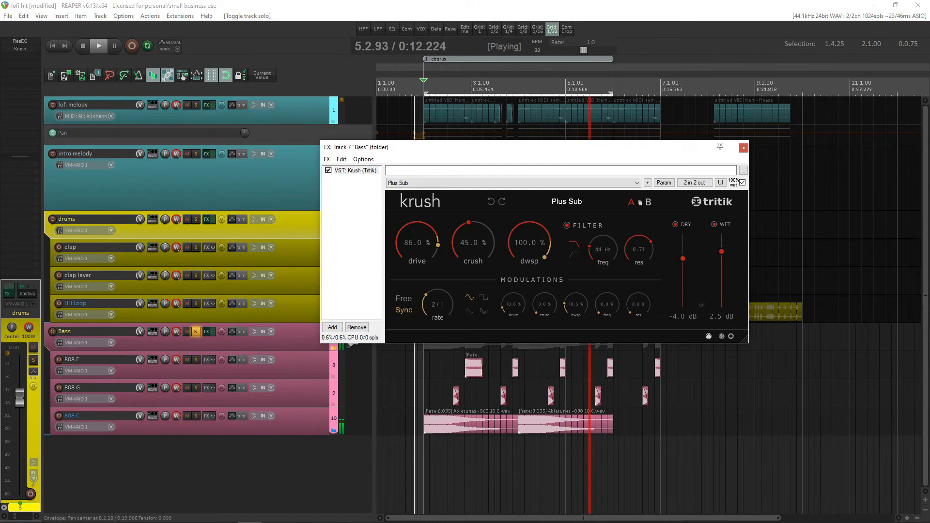
{"action": "left_click", "coordinate": [210, 222]}
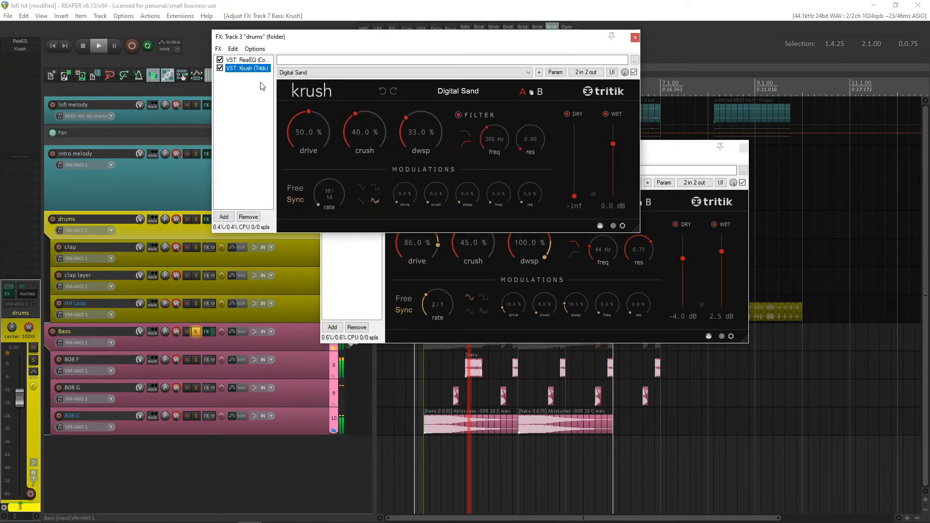
{"action": "left_click", "coordinate": [625, 72]}
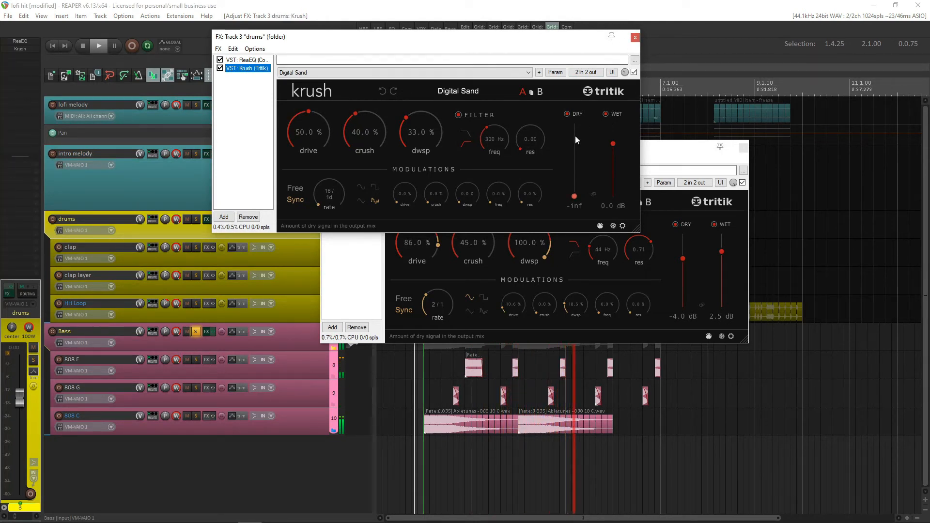
{"action": "left_click", "coordinate": [636, 38]}
{"action": "left_click", "coordinate": [196, 333]}
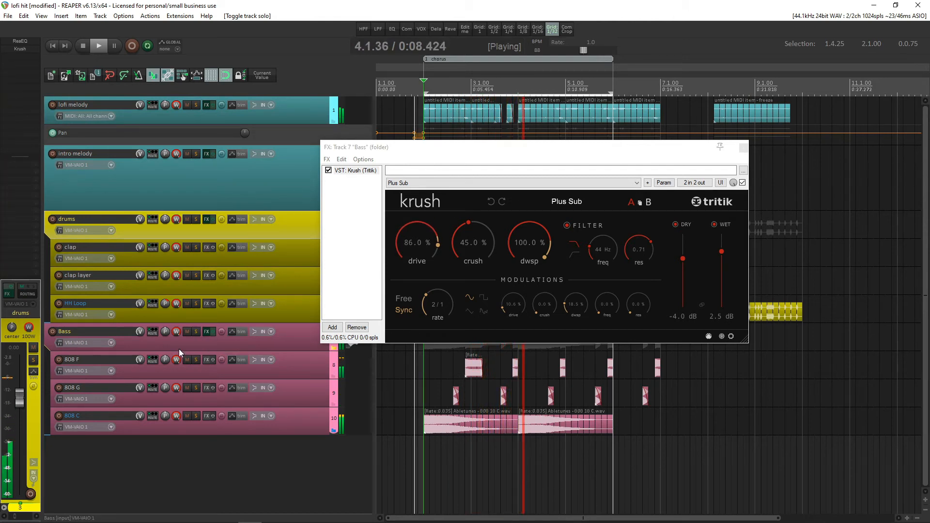
Step: Audition the soloed Bass track's Krush presets from Dying Battery through Digital Water to Squeal, and unsolo the track
{"action": "left_click", "coordinate": [195, 332]}
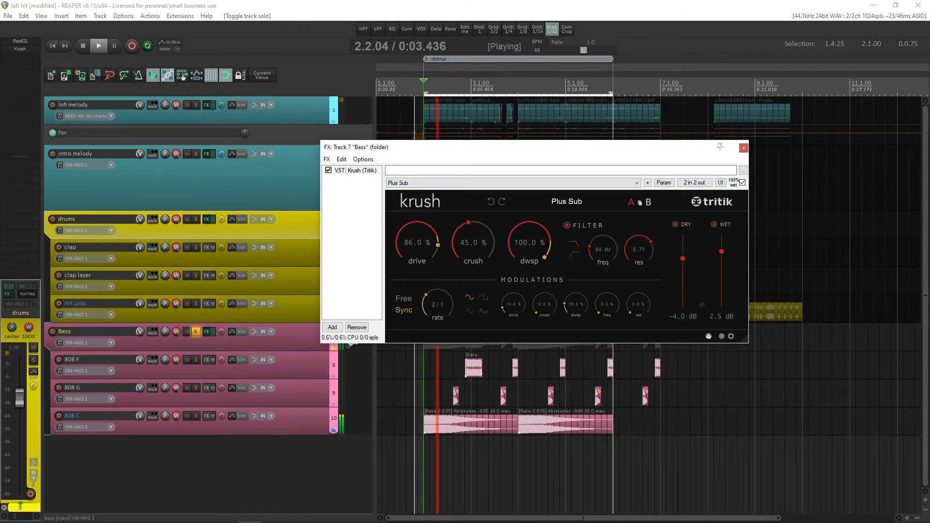
{"action": "left_click", "coordinate": [604, 182]}
{"action": "scroll", "coordinate": [557, 198], "scroll_direction": "down", "scroll_amount": 5}
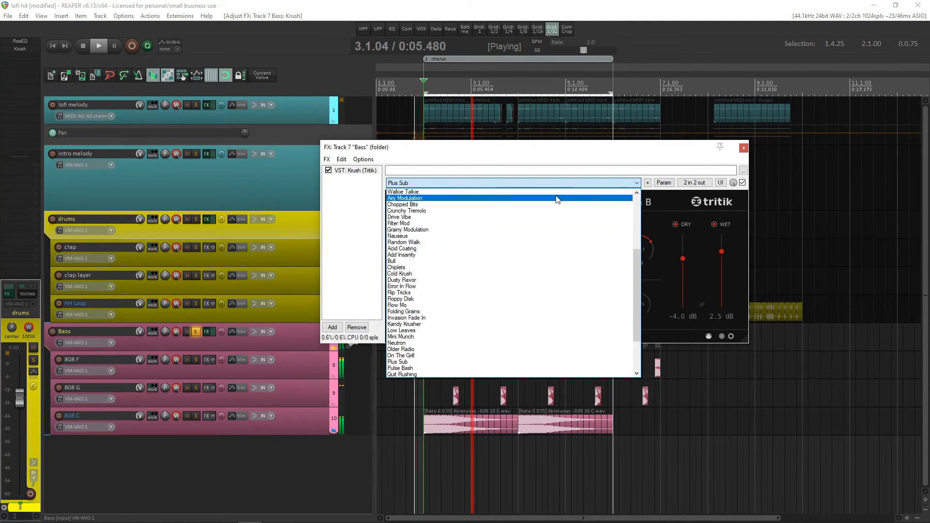
{"action": "left_click", "coordinate": [544, 222]}
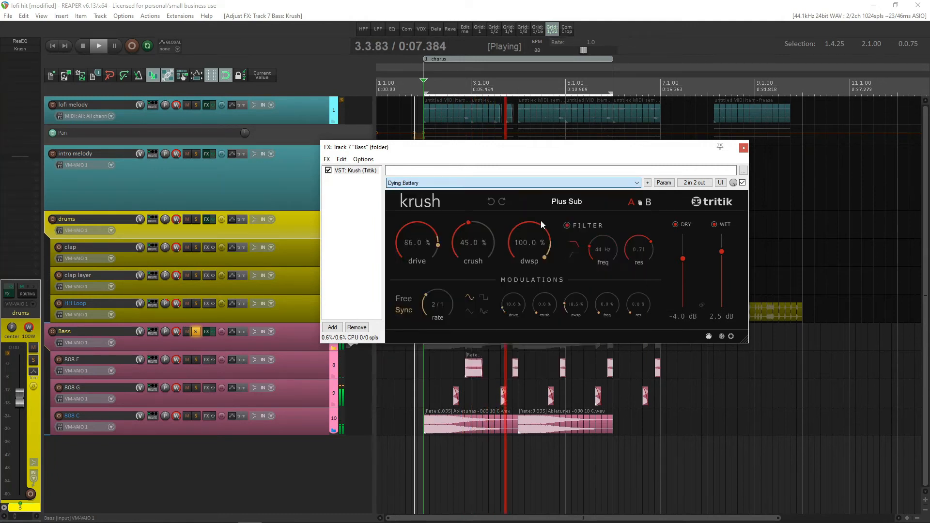
{"action": "scroll", "coordinate": [514, 187], "scroll_direction": "up", "scroll_amount": 1}
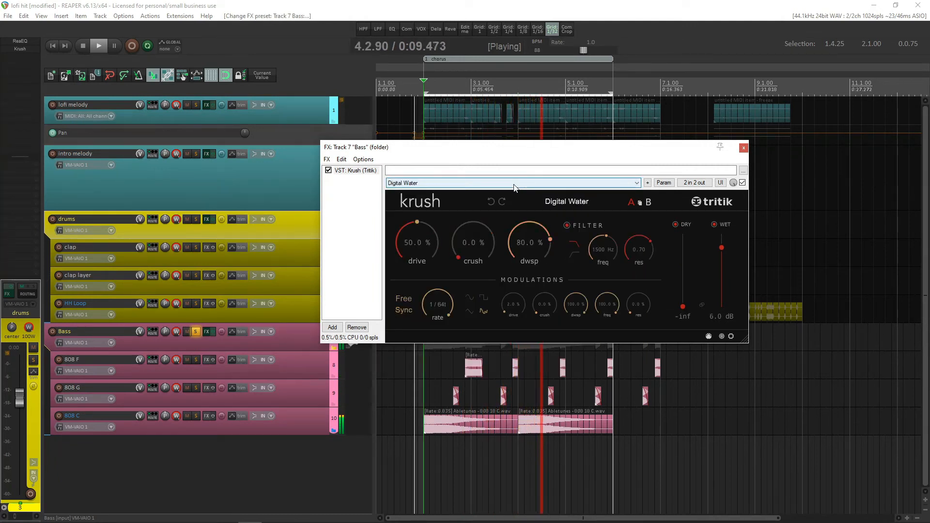
{"action": "scroll", "coordinate": [514, 187], "scroll_direction": "up", "scroll_amount": 1}
{"action": "scroll", "coordinate": [515, 188], "scroll_direction": "down", "scroll_amount": 1}
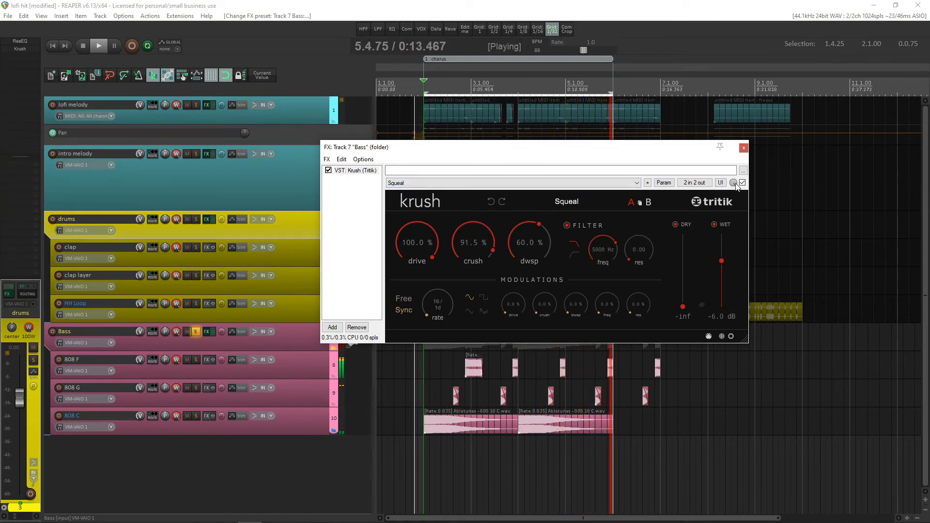
{"action": "left_click", "coordinate": [194, 333]}
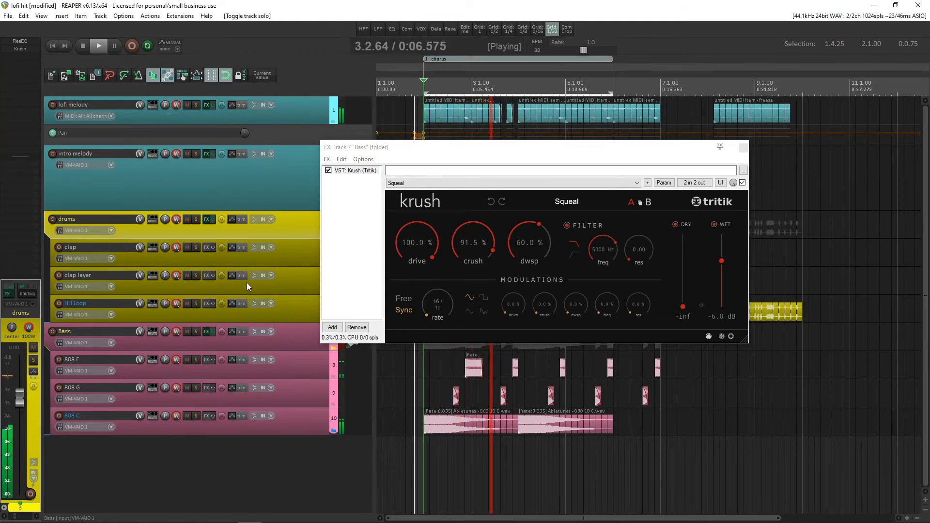
Step: Lower the wet mix of the Bass track's Krush to 50% and further while playing the loop, and stop playback
{"action": "key", "text": "space"}
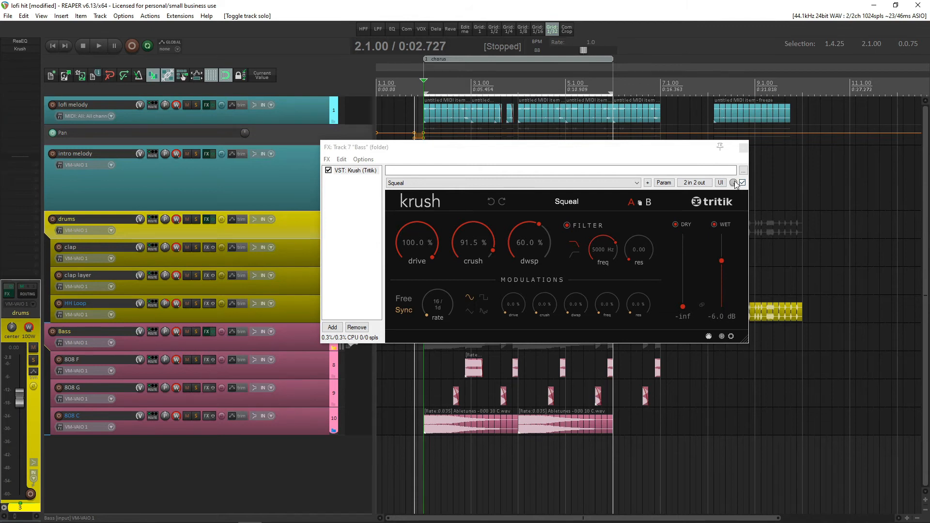
{"action": "left_click_drag", "start_coordinate": [734, 185], "coordinate": [734, 194]}
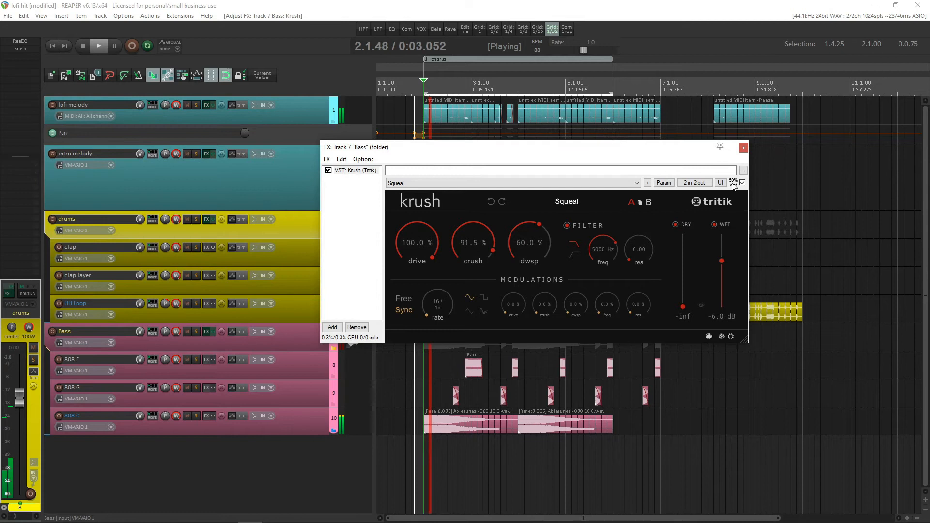
{"action": "mouse_move", "coordinate": [734, 184]}
{"action": "left_mouse_down"}
{"action": "mouse_move", "coordinate": [733, 176]}
{"action": "mouse_move", "coordinate": [734, 184]}
{"action": "left_mouse_up"}
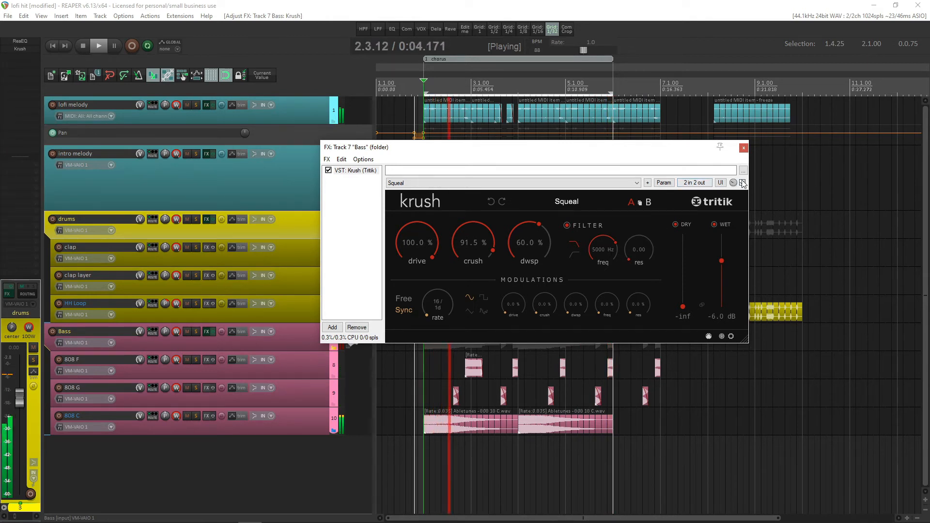
{"action": "key", "text": "space"}
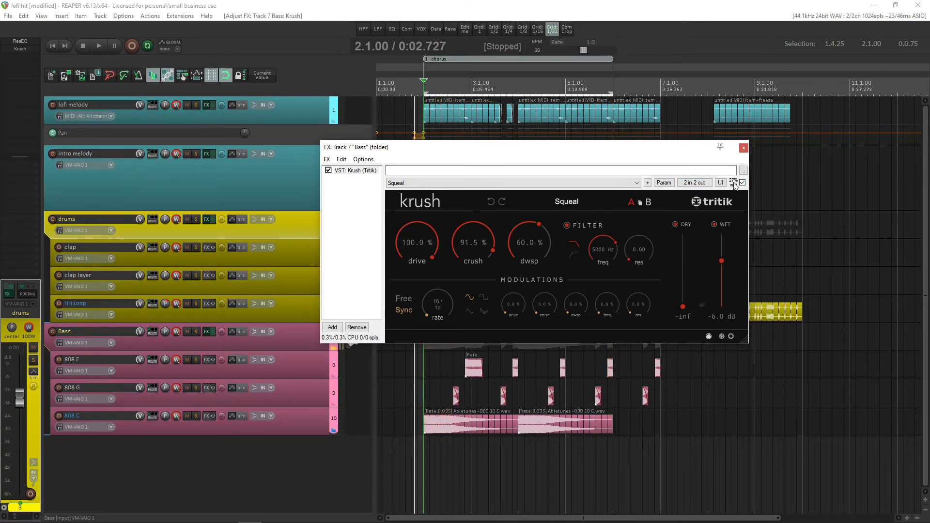
Step: Bypass Krush on the Bass track, show its Bypass parameter as a track envelope, and close the FX chain
{"action": "left_click_drag", "start_coordinate": [678, 154], "coordinate": [628, 258]}
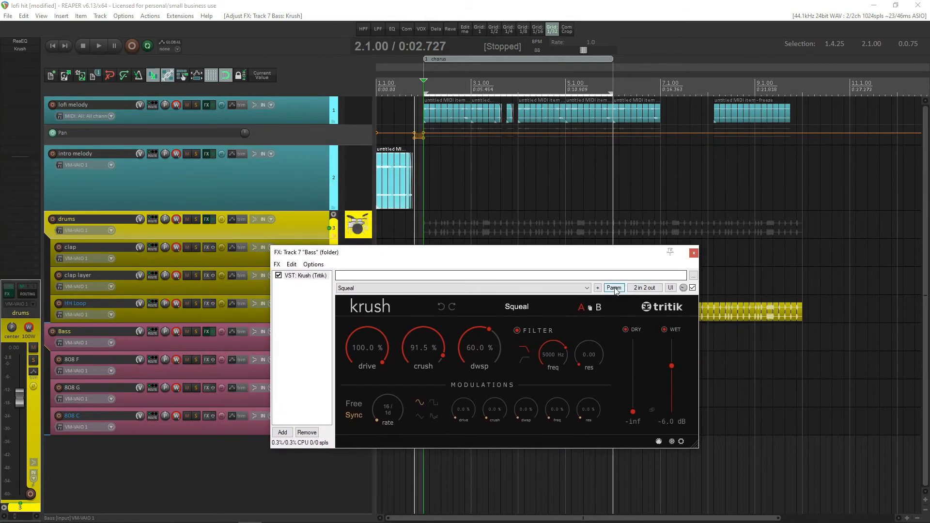
{"action": "left_click", "coordinate": [614, 288]}
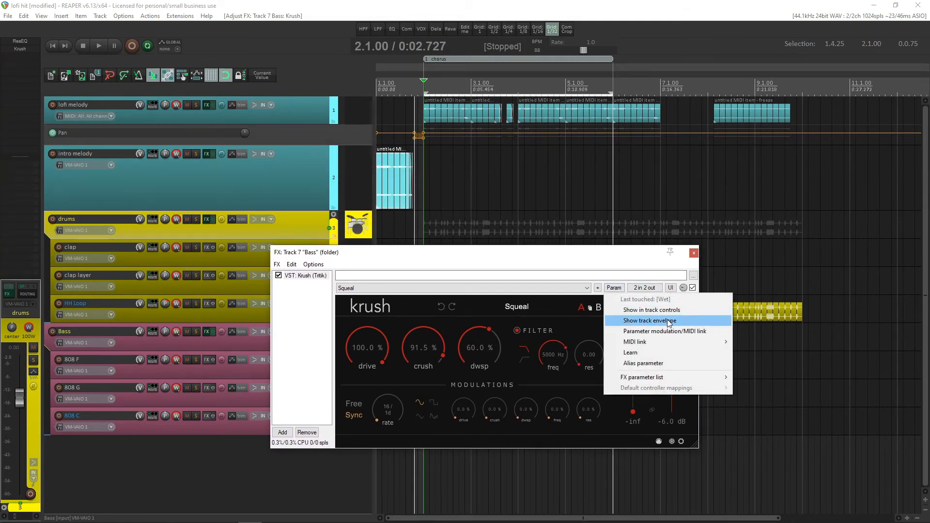
{"action": "left_click", "coordinate": [606, 253]}
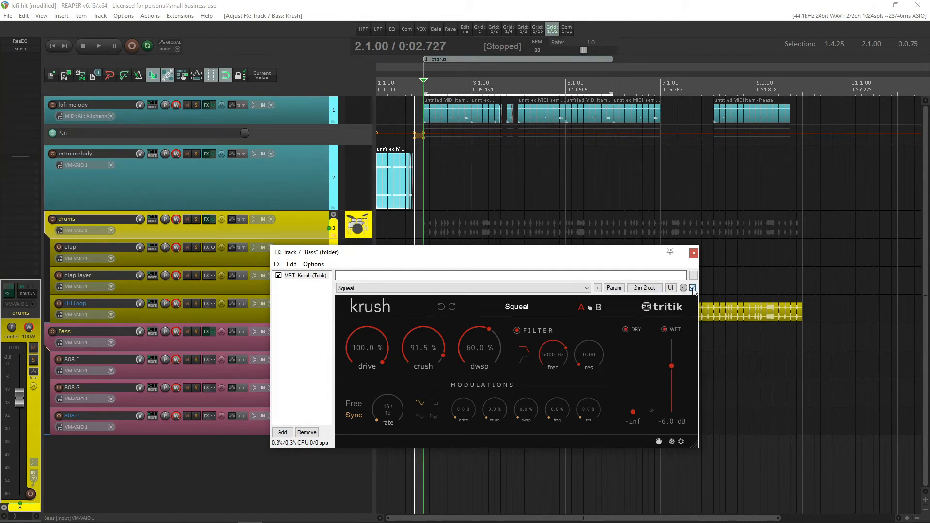
{"action": "left_click", "coordinate": [613, 288]}
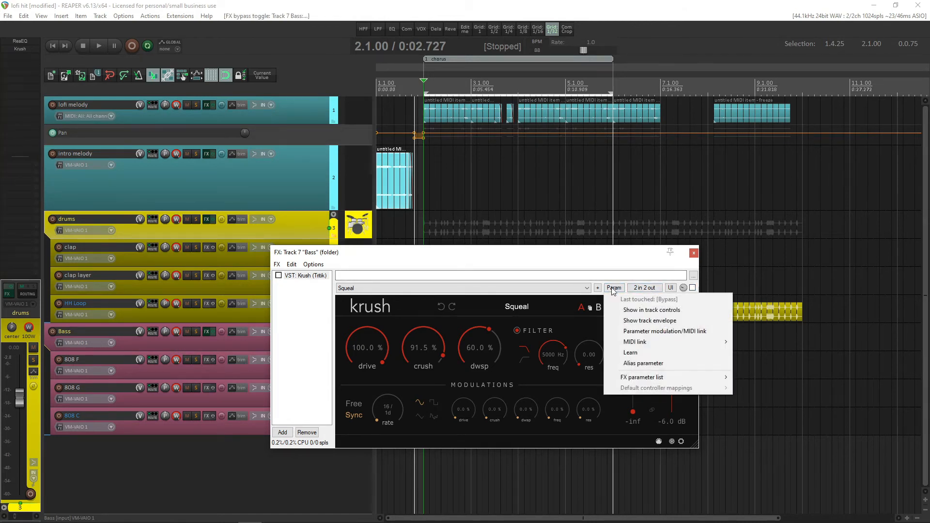
{"action": "left_click", "coordinate": [625, 318]}
{"action": "left_click", "coordinate": [694, 253]}
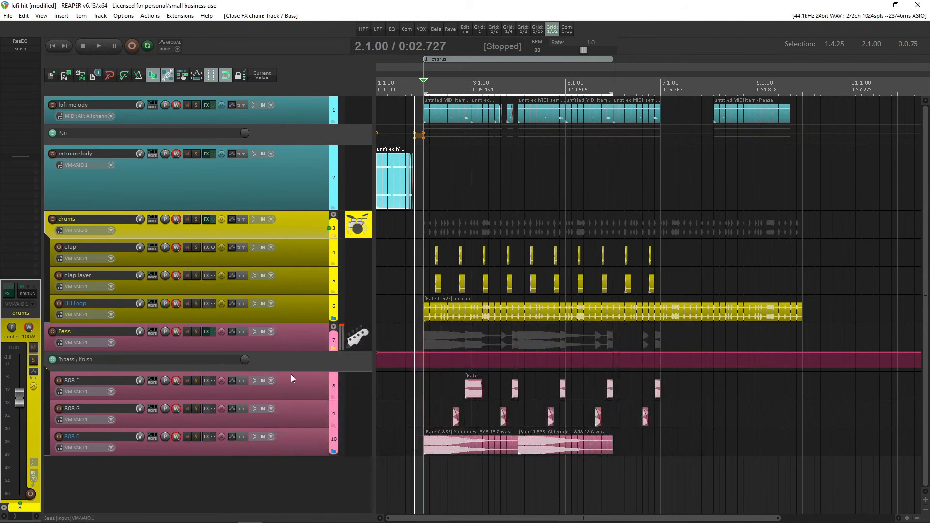
Step: Try limiting the Bass Krush bypass envelope to bypassed only from 2.4.50 to 3.2.00, play it, and undo the envelope edits
{"action": "left_click", "coordinate": [430, 368]}
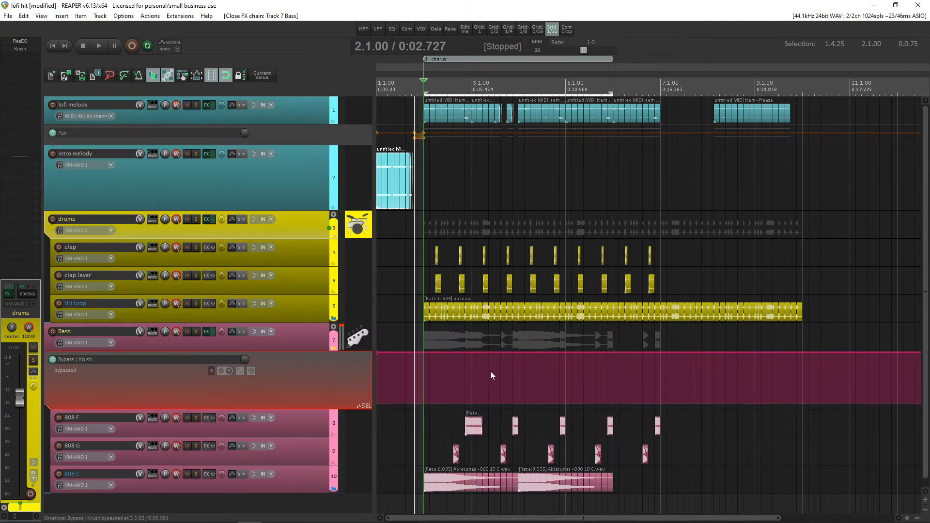
{"action": "left_click_drag", "start_coordinate": [466, 369], "coordinate": [481, 365]}
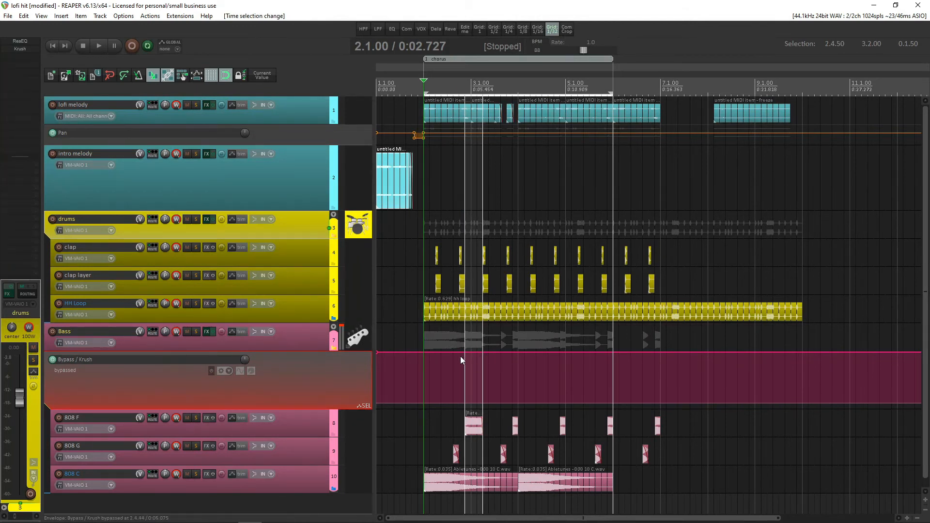
{"action": "left_click_drag", "start_coordinate": [426, 363], "coordinate": [430, 449]}
{"action": "left_click_drag", "start_coordinate": [473, 407], "coordinate": [471, 353]}
{"action": "key", "text": "space"}
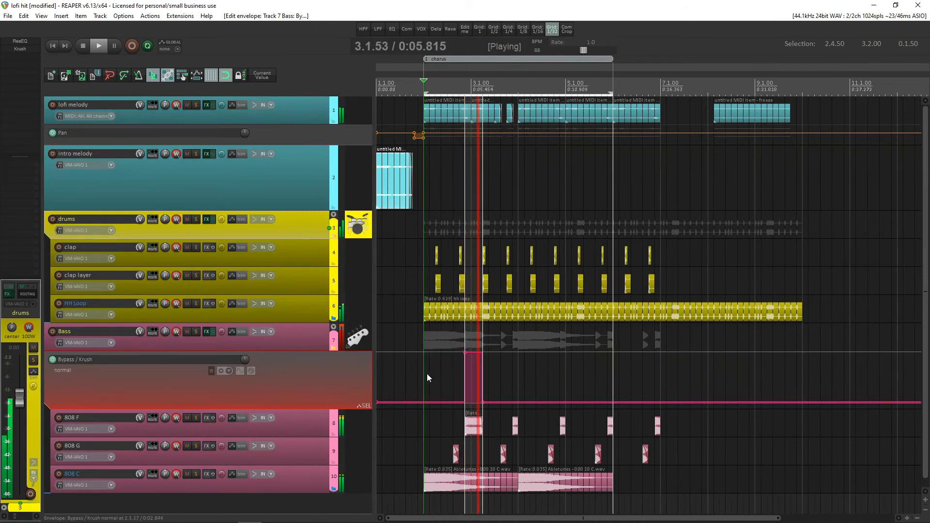
{"action": "key", "text": "space"}
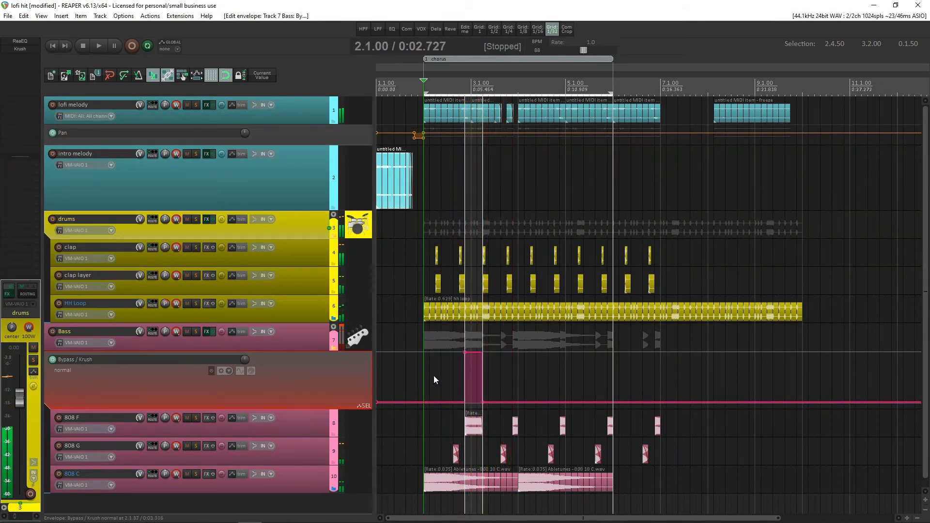
{"action": "key", "text": "ctrl+z"}
{"action": "key", "text": "ctrl+z"}
Step: Set the Bass Krush bypass envelope to normal from 3.4.50 to 4.2.50 and play the loop
{"action": "left_click_drag", "start_coordinate": [512, 363], "coordinate": [520, 448]}
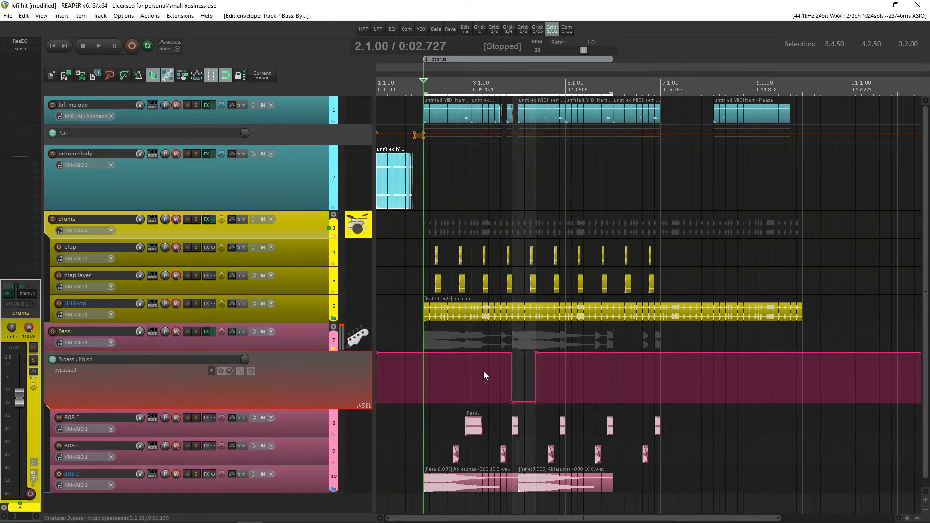
{"action": "left_click", "coordinate": [483, 371]}
{"action": "key", "text": "space"}
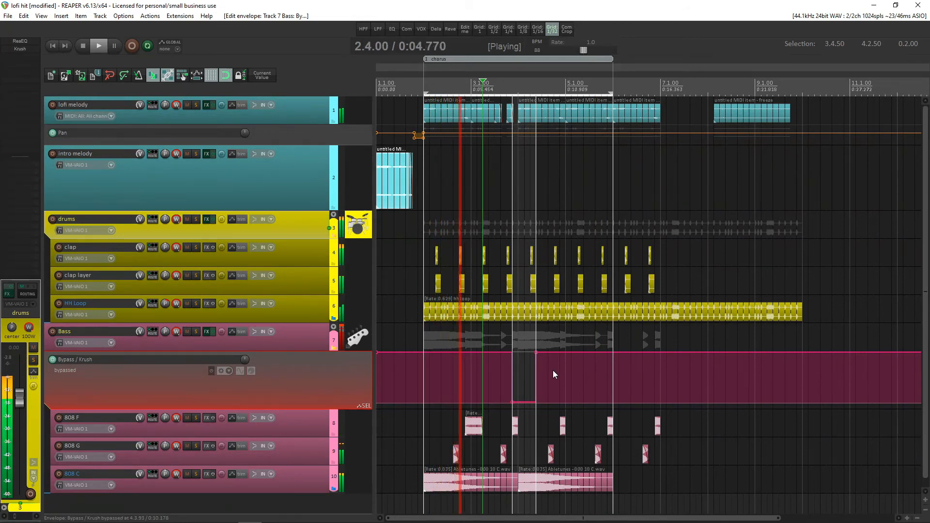
Step: Check in the Bass track's FX chain how Krush switches during playback, stop playback, and close the chain
{"action": "left_click", "coordinate": [209, 331]}
{"action": "left_click", "coordinate": [279, 276]}
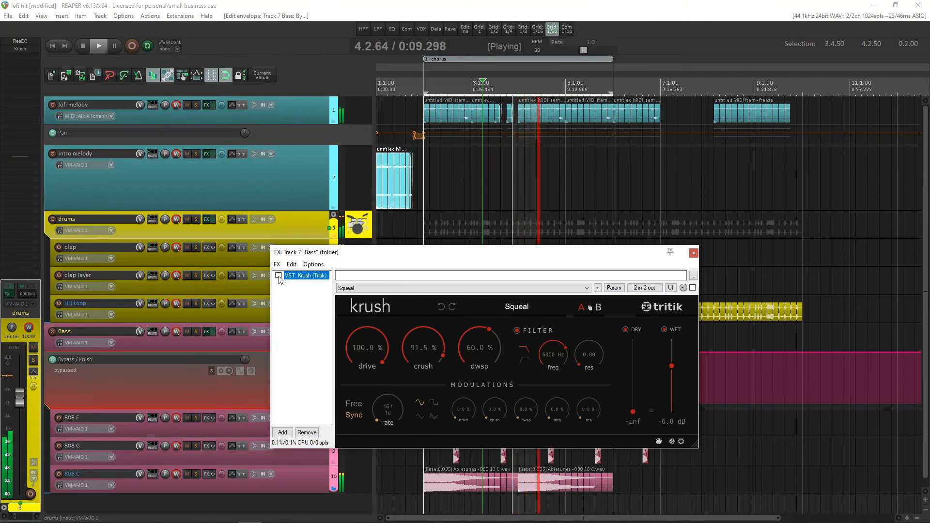
{"action": "left_click", "coordinate": [694, 252]}
{"action": "key", "text": "space"}
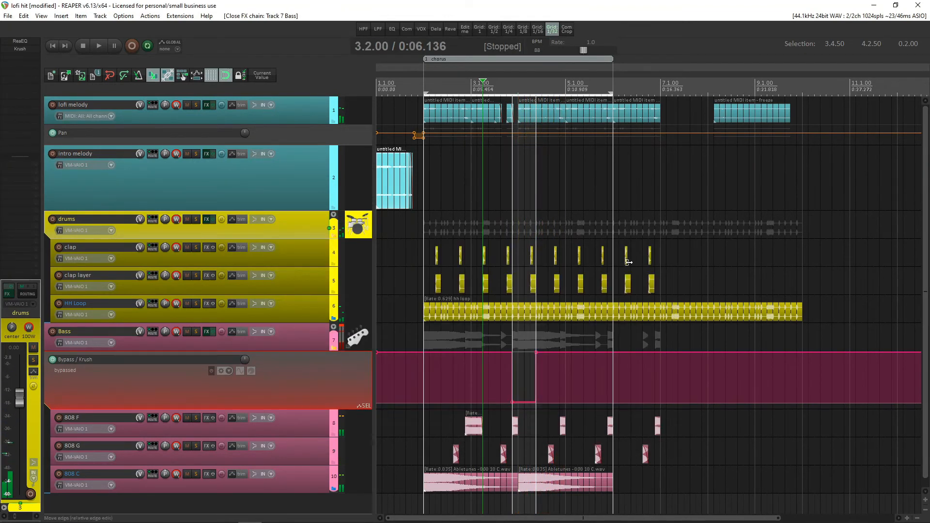
{"action": "left_click", "coordinate": [207, 332]}
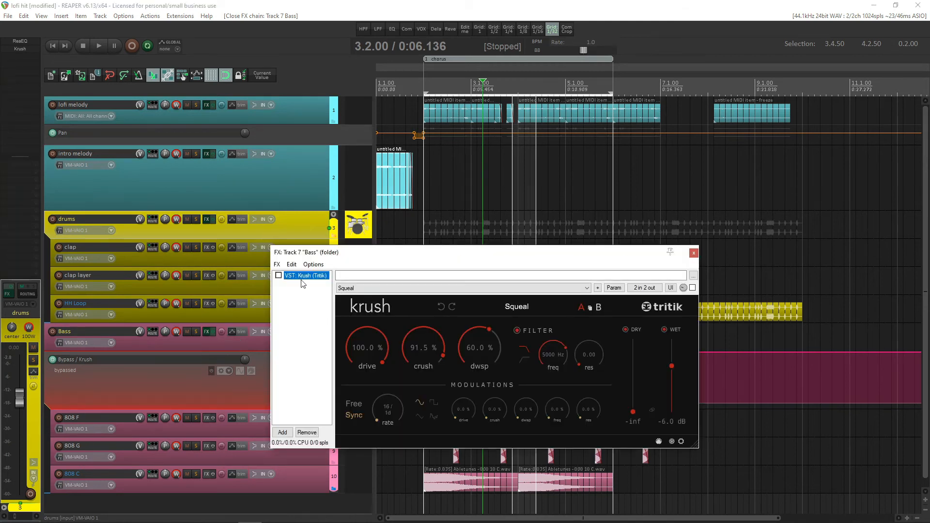
{"action": "left_click", "coordinate": [694, 253]}
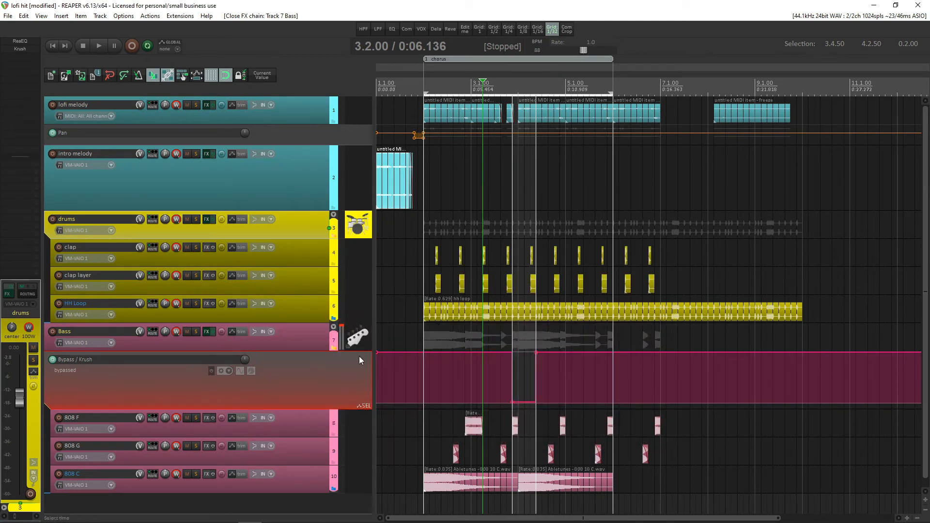
Step: Bypass the Bass track's Krush bypass envelope and play the loop from 2.1.00
{"action": "left_click", "coordinate": [211, 371]}
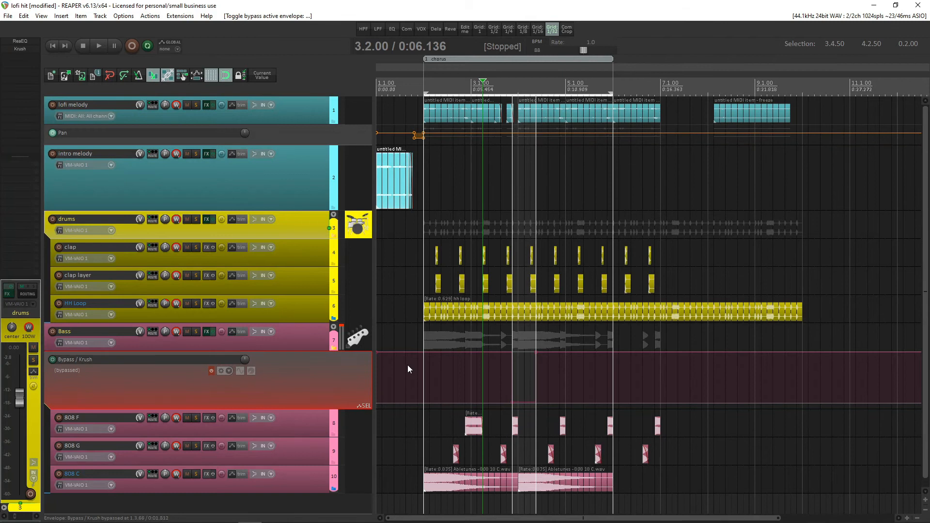
{"action": "key", "text": "space"}
{"action": "left_click", "coordinate": [421, 369]}
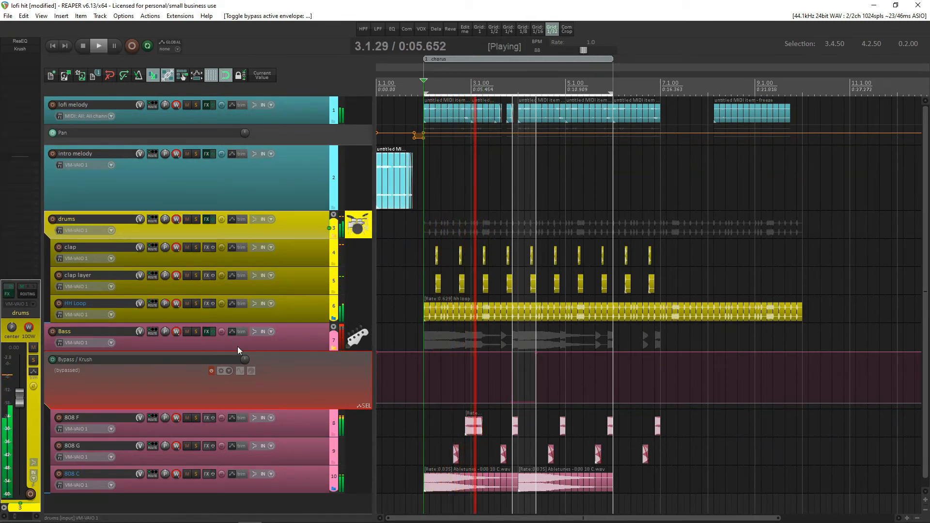
Step: Re-enable the Bass track's Krush with a 16% wet mix, bypass the track's FX for comparison, and stop playback
{"action": "left_click", "coordinate": [207, 332]}
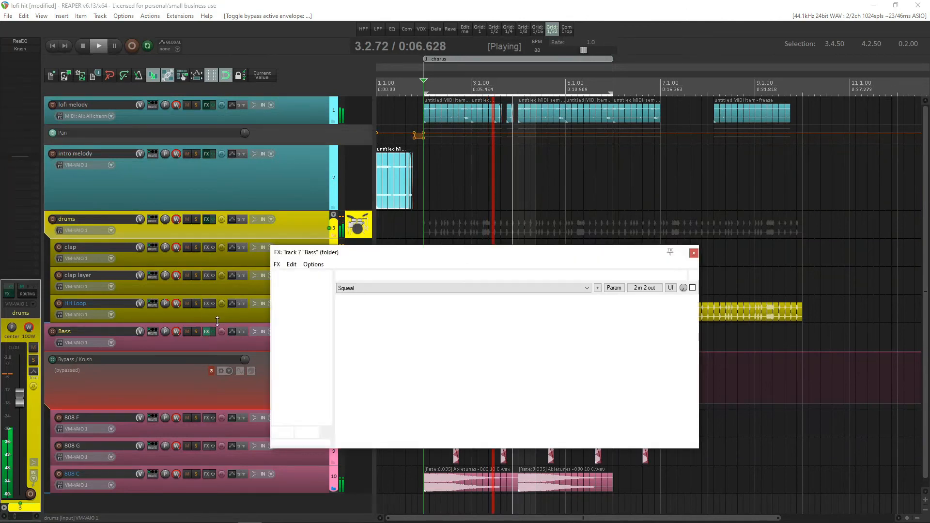
{"action": "left_click", "coordinate": [693, 288]}
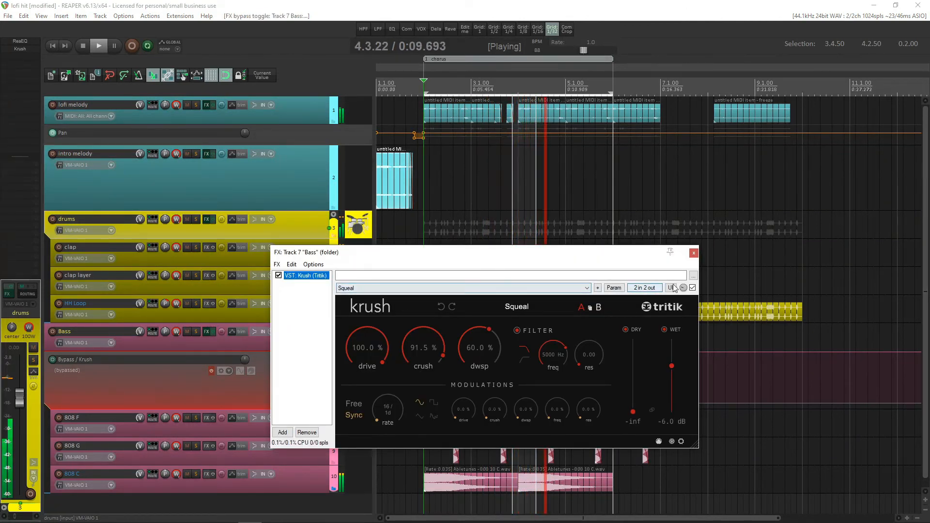
{"action": "scroll", "coordinate": [684, 287], "scroll_direction": "down", "scroll_amount": 5}
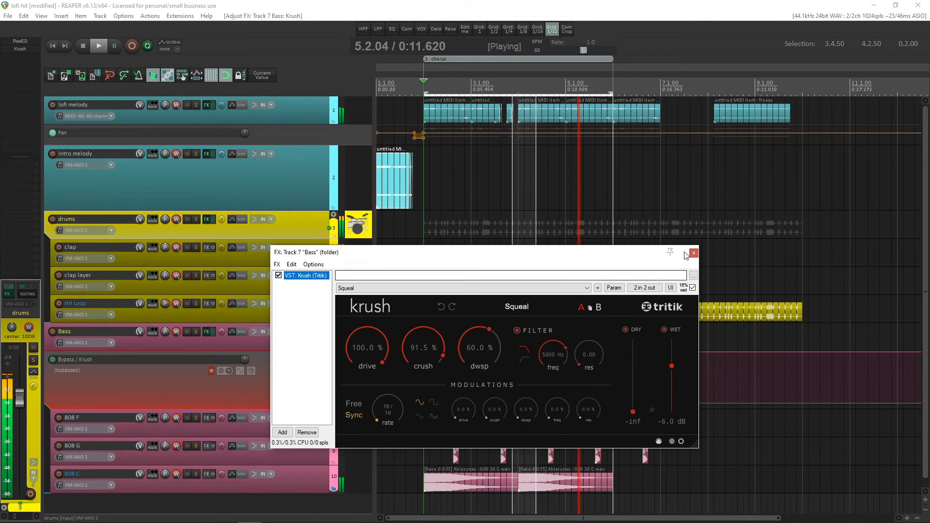
{"action": "left_click", "coordinate": [693, 253]}
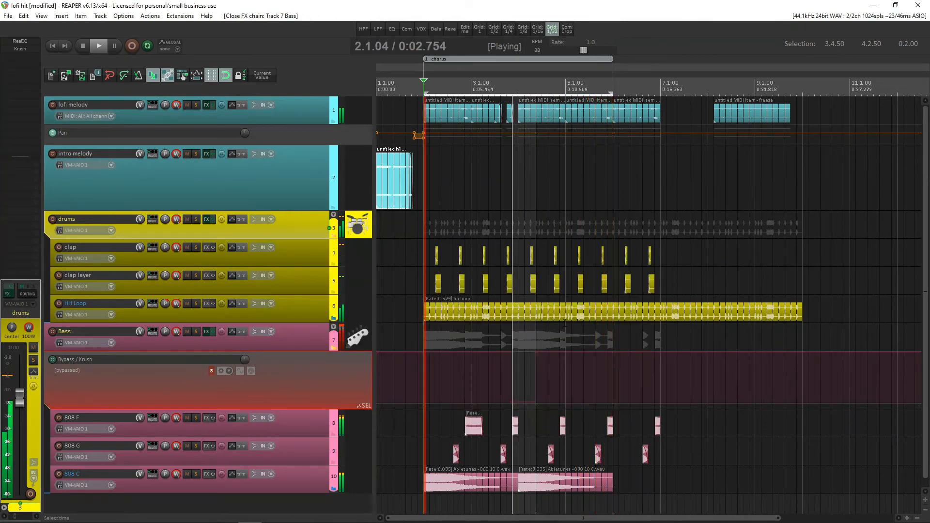
{"action": "left_click", "coordinate": [212, 332]}
{"action": "key", "text": "space"}
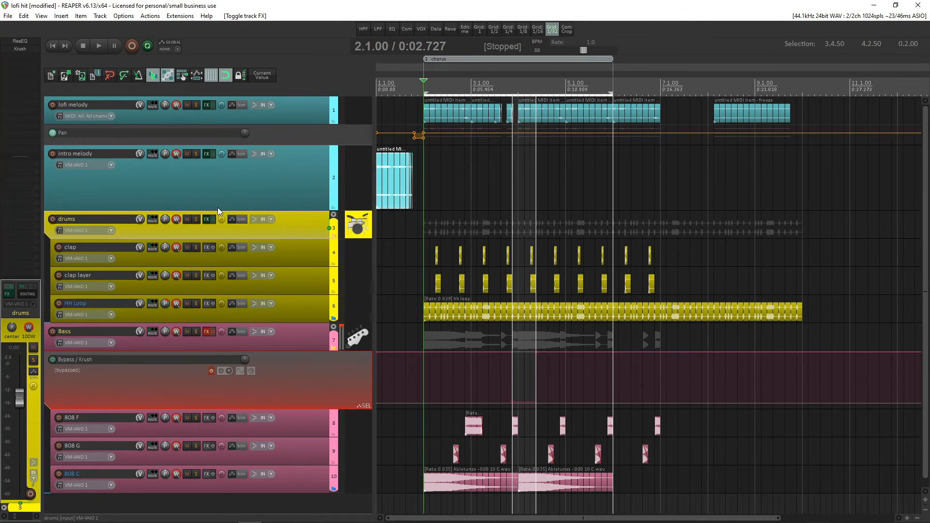
Step: Show the mixer and add Krush to the master track's FX chain above LoudMax
{"action": "key", "text": "ctrl+m"}
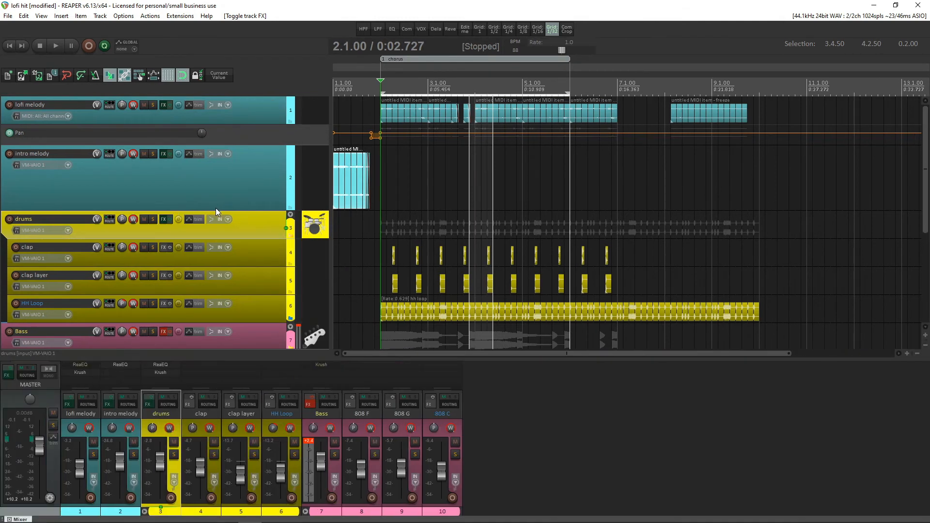
{"action": "left_click", "coordinate": [6, 376]}
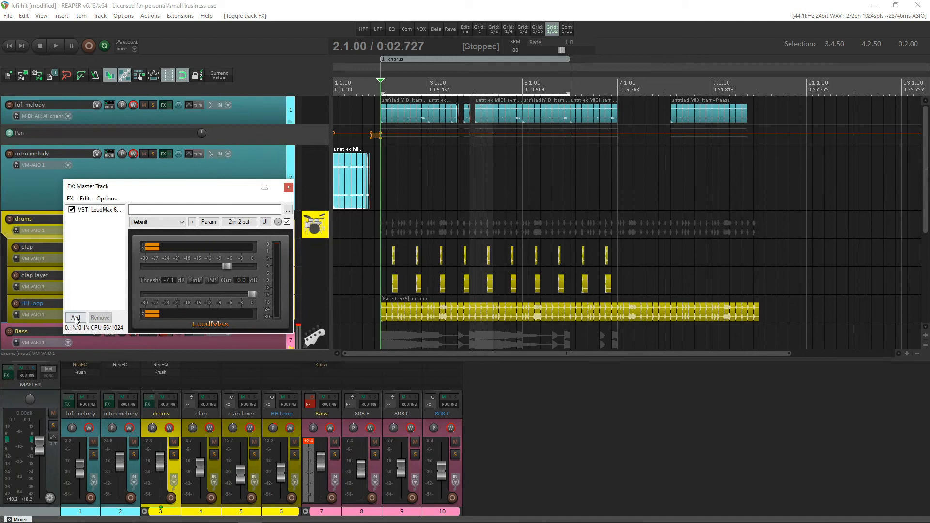
{"action": "left_click", "coordinate": [76, 318]}
{"action": "double_click", "coordinate": [109, 68]}
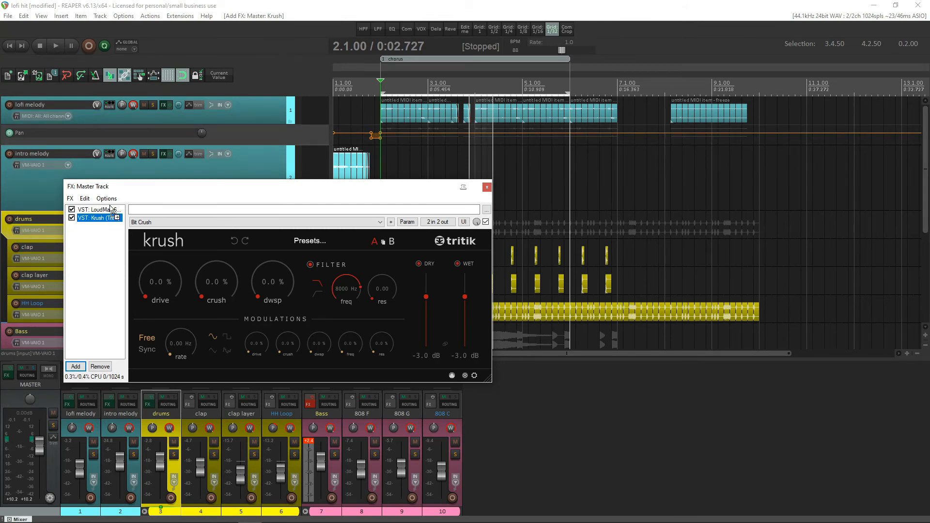
Step: Load the Punch preset in the master track's Krush, set its wet mix to 32%, and play the loop
{"action": "left_click", "coordinate": [178, 223]}
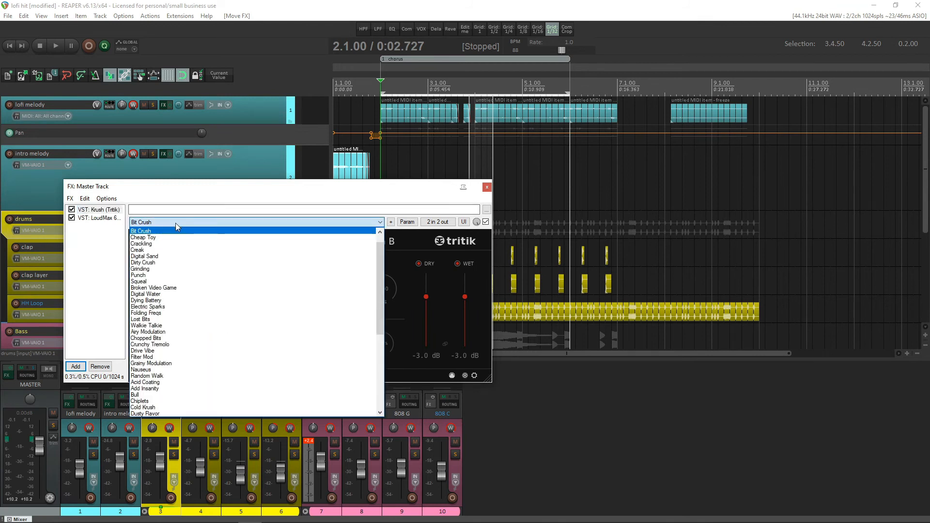
{"action": "scroll", "coordinate": [170, 272], "scroll_direction": "down", "scroll_amount": 6}
{"action": "scroll", "coordinate": [163, 269], "scroll_direction": "up", "scroll_amount": 4}
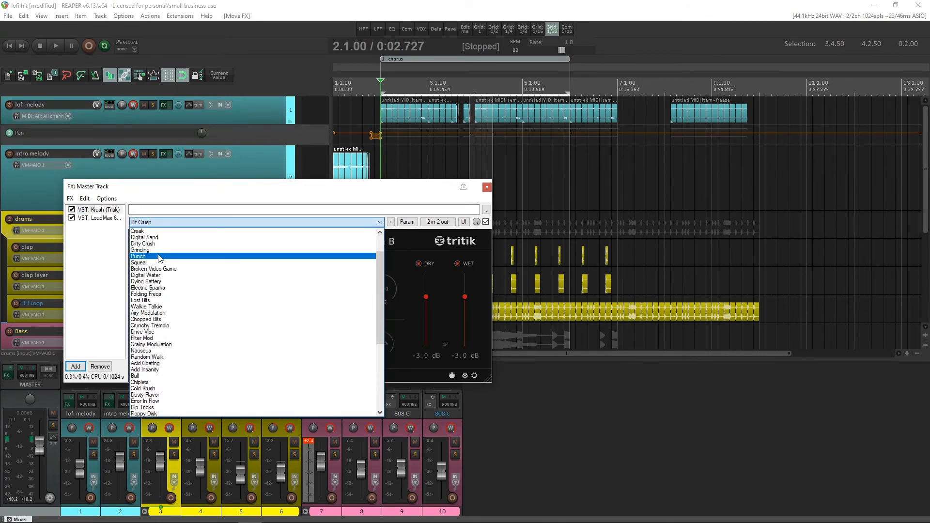
{"action": "left_click", "coordinate": [158, 257]}
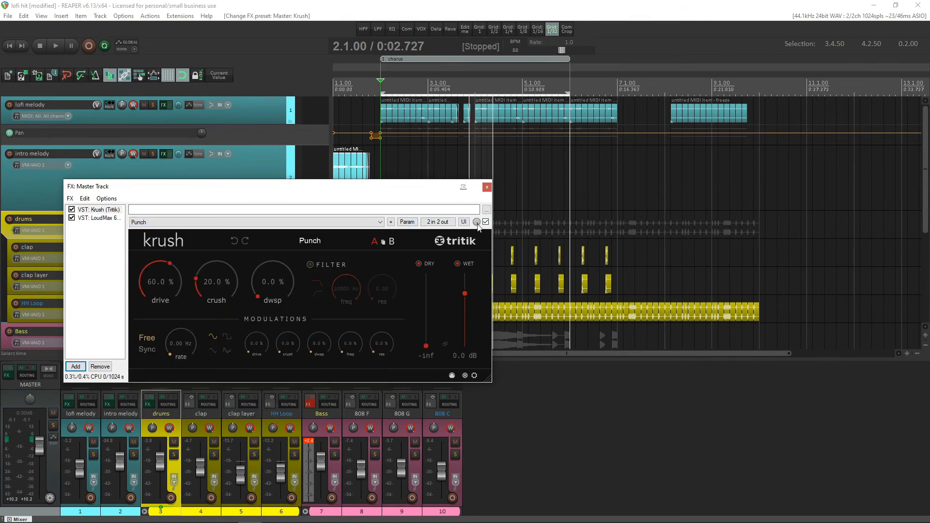
{"action": "key", "text": "space"}
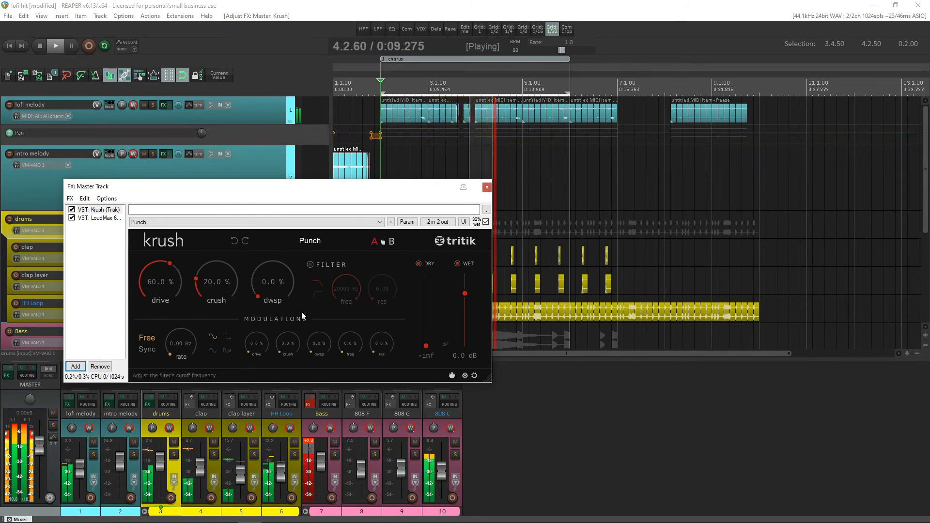
Step: Turn on the master Krush's filter, set its frequency to 4807 Hz, and raise the downsampling to 25.2%
{"action": "left_click", "coordinate": [311, 265]}
{"action": "left_click_drag", "start_coordinate": [342, 288], "coordinate": [334, 320]}
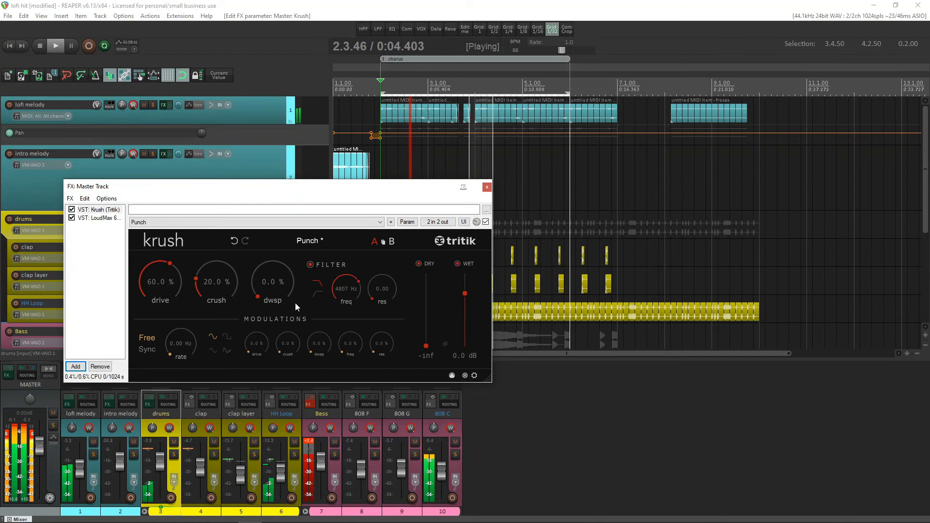
{"action": "left_click_drag", "start_coordinate": [289, 285], "coordinate": [291, 274]}
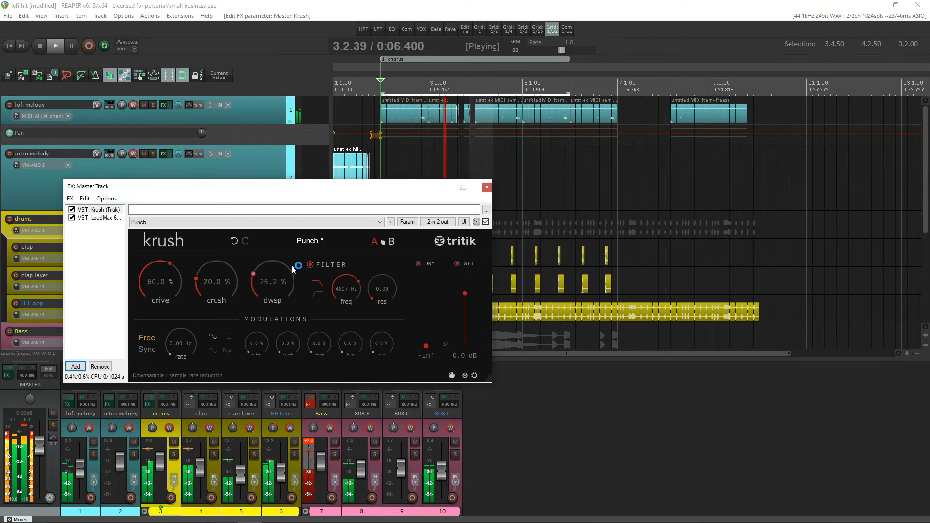
Step: Set the master Krush's downsampling to 14.8%, drive to 74%, and crush to 0%
{"action": "left_click_drag", "start_coordinate": [289, 275], "coordinate": [288, 280]}
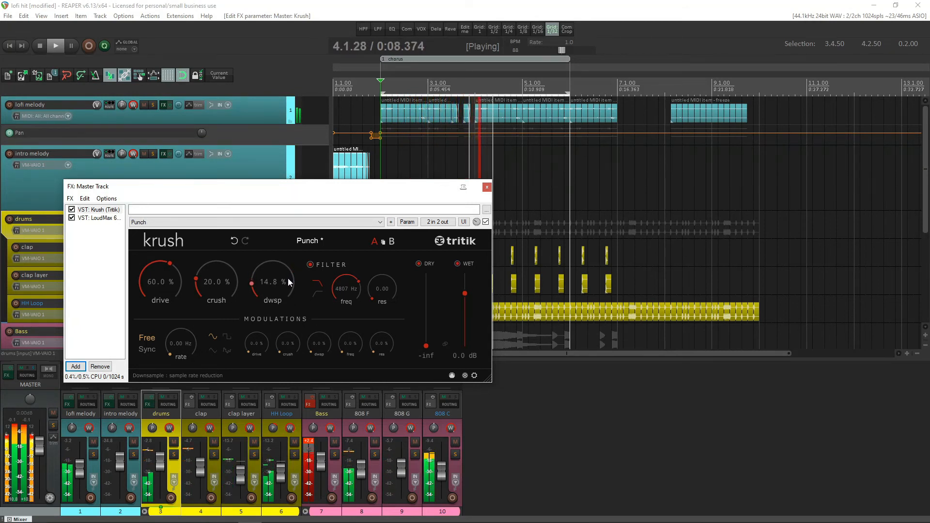
{"action": "left_click_drag", "start_coordinate": [173, 295], "coordinate": [158, 254]}
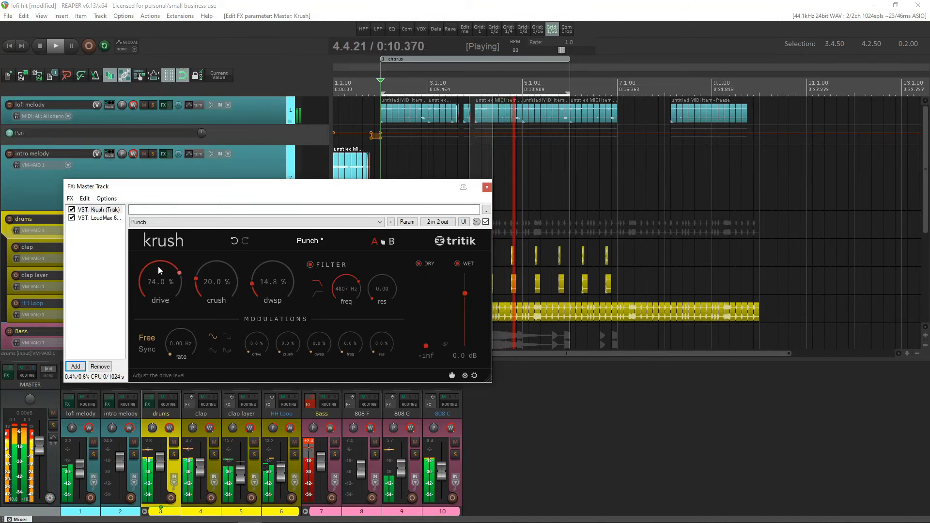
{"action": "left_click_drag", "start_coordinate": [201, 278], "coordinate": [214, 246]}
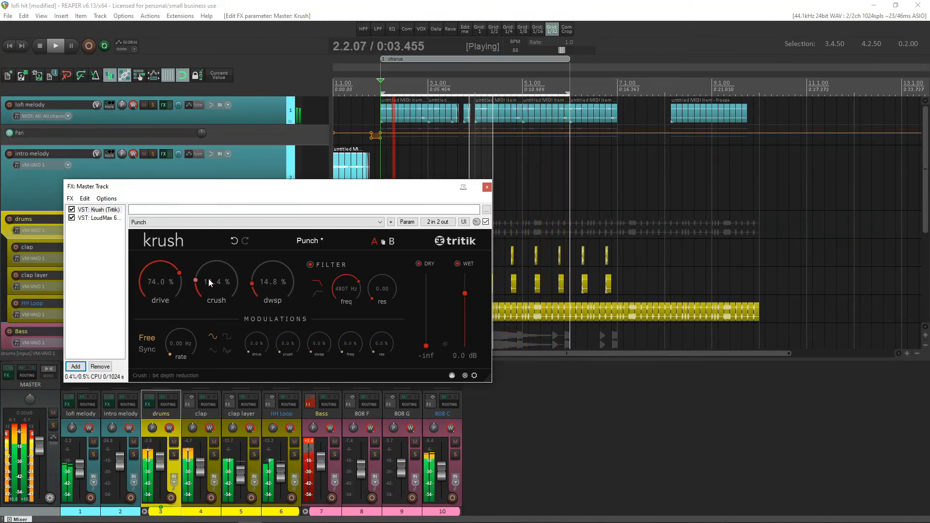
{"action": "left_click_drag", "start_coordinate": [208, 285], "coordinate": [211, 328]}
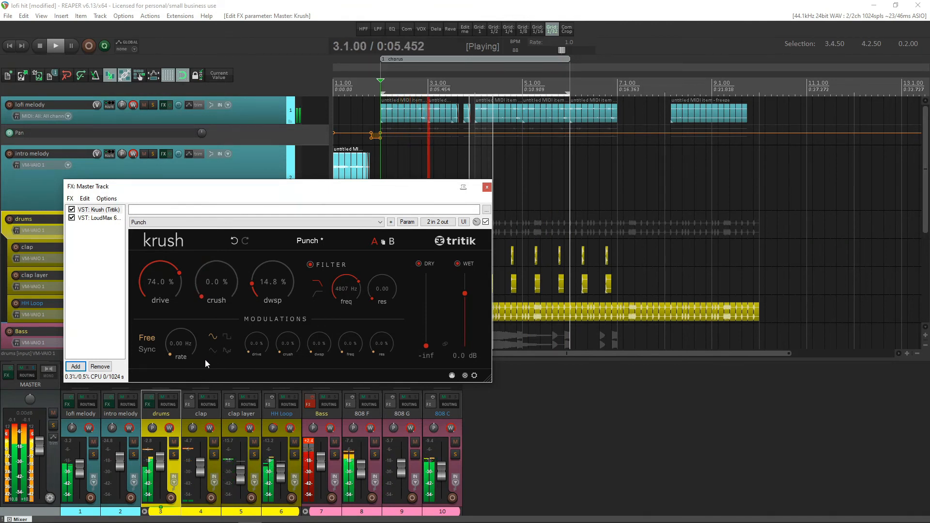
Step: Readjust the master Krush to 57.2% drive and 10% downsampling, with the filter frequency at 8448 Hz
{"action": "left_click_drag", "start_coordinate": [265, 271], "coordinate": [257, 276]}
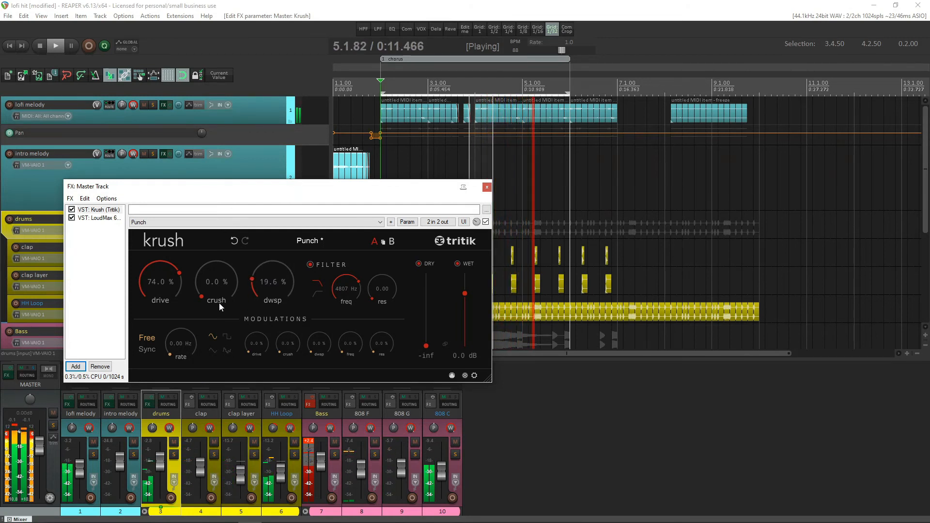
{"action": "left_click_drag", "start_coordinate": [338, 285], "coordinate": [338, 270]}
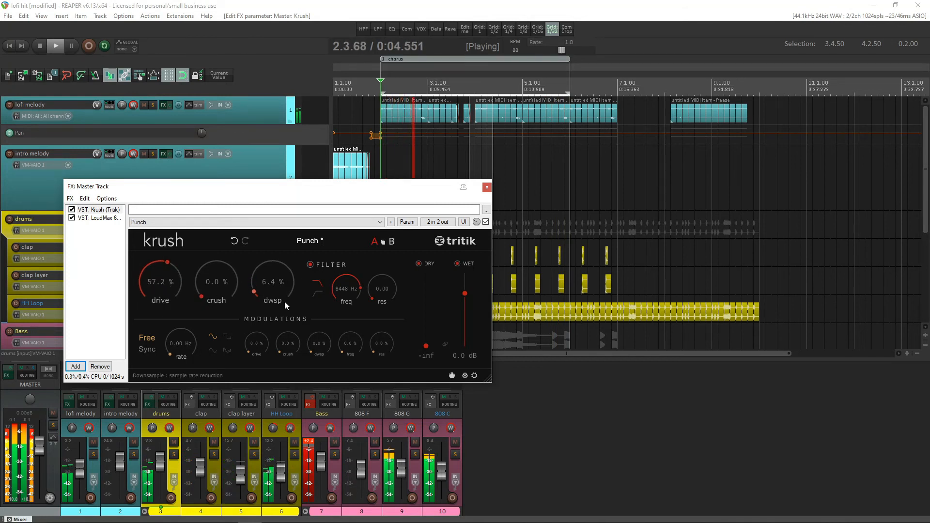
{"action": "left_click_drag", "start_coordinate": [283, 301], "coordinate": [284, 295]}
Step: Try the master Krush's filter as high-pass, stop playback, and set it back to low-pass at 5540 Hz
{"action": "mouse_move", "coordinate": [357, 291]}
{"action": "left_mouse_down"}
{"action": "mouse_move", "coordinate": [339, 317]}
{"action": "mouse_move", "coordinate": [351, 265]}
{"action": "mouse_move", "coordinate": [348, 280]}
{"action": "left_mouse_up"}
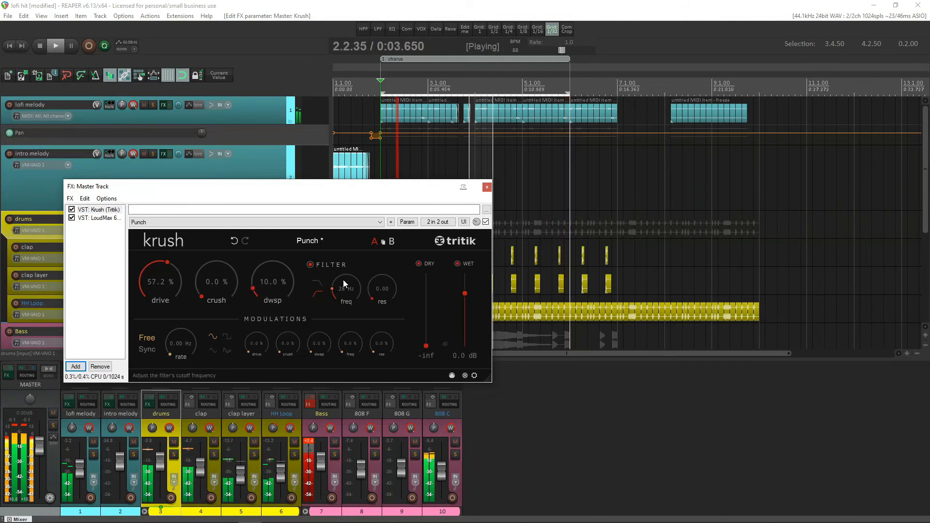
{"action": "left_click", "coordinate": [487, 187]}
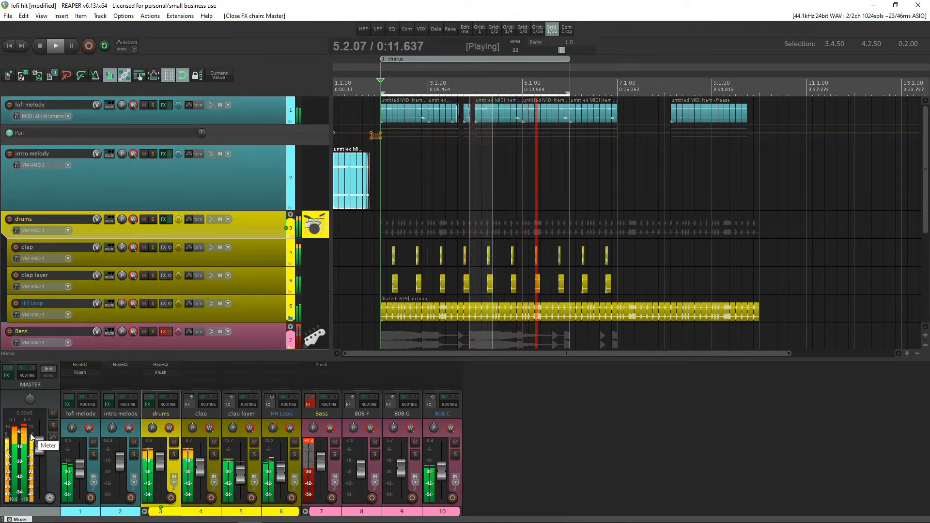
{"action": "key", "text": "space"}
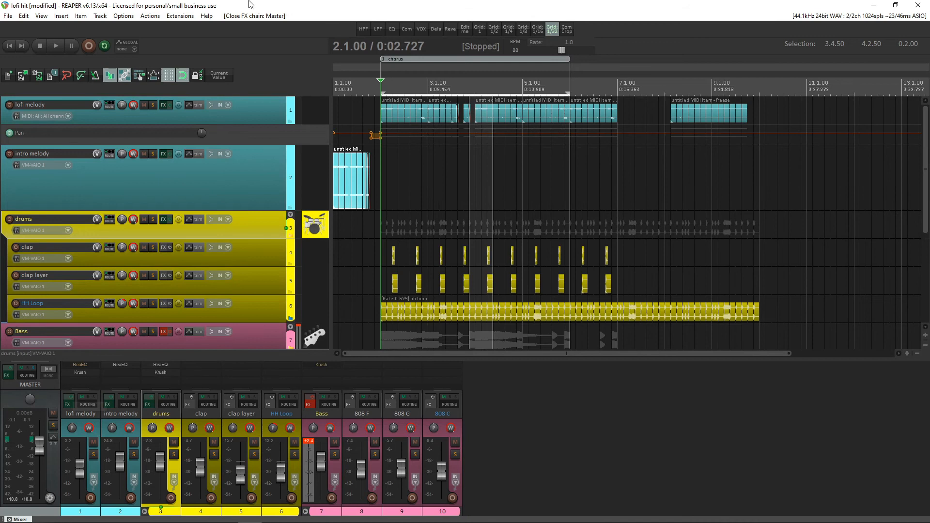
{"action": "left_click", "coordinate": [8, 379]}
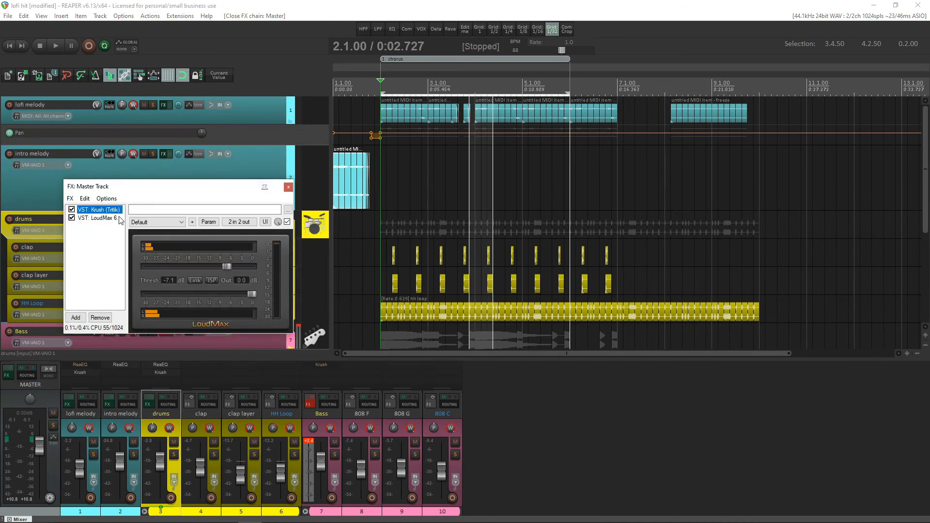
{"action": "left_click", "coordinate": [316, 281]}
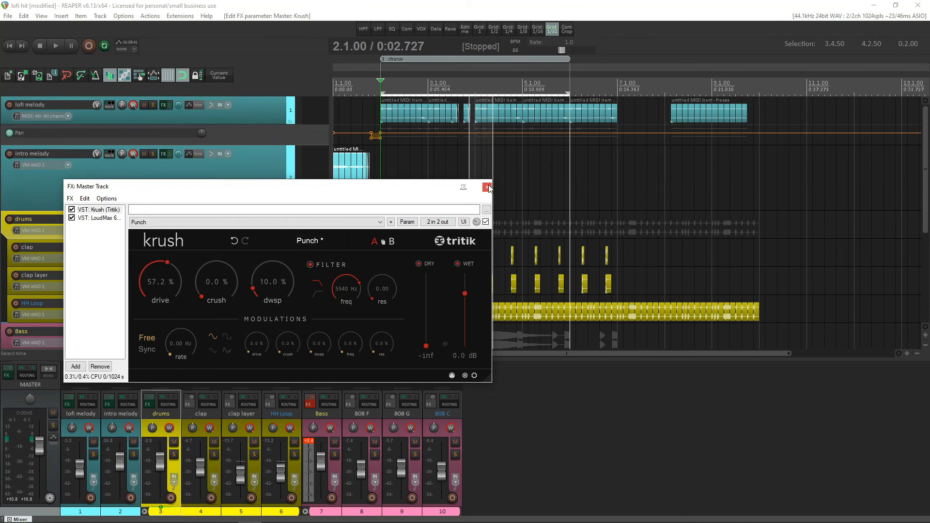
Step: Play the loop, bypass and re-enable the master track's Krush to compare the sound, and stop playback
{"action": "key", "text": "space"}
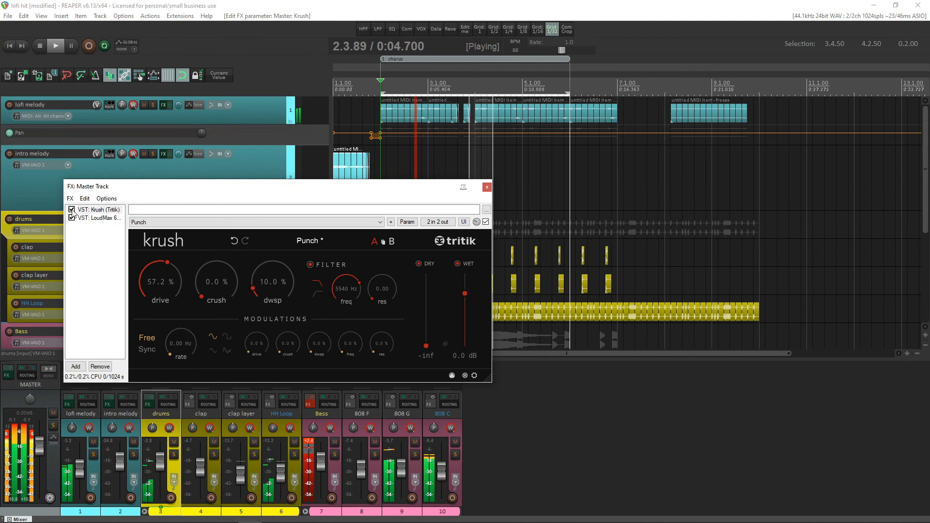
{"action": "left_click", "coordinate": [72, 209]}
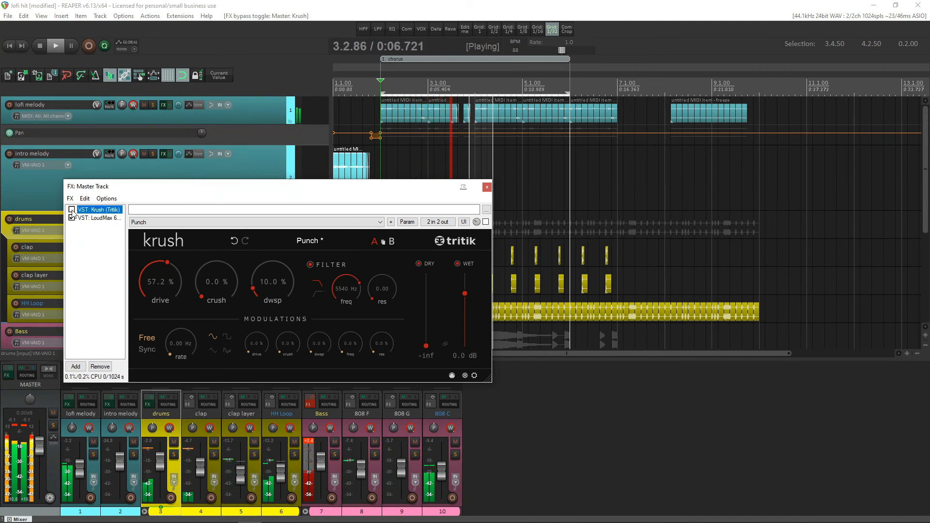
{"action": "left_click", "coordinate": [72, 210]}
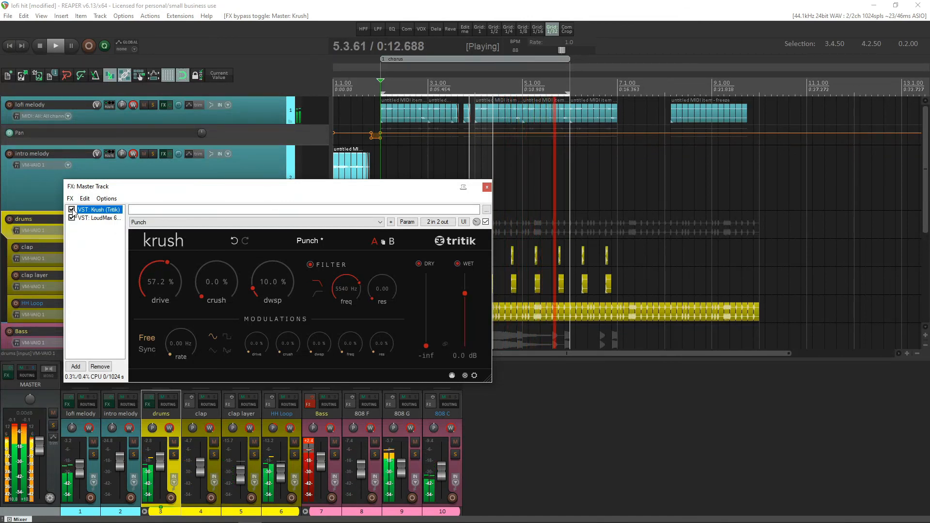
{"action": "key", "text": "space"}
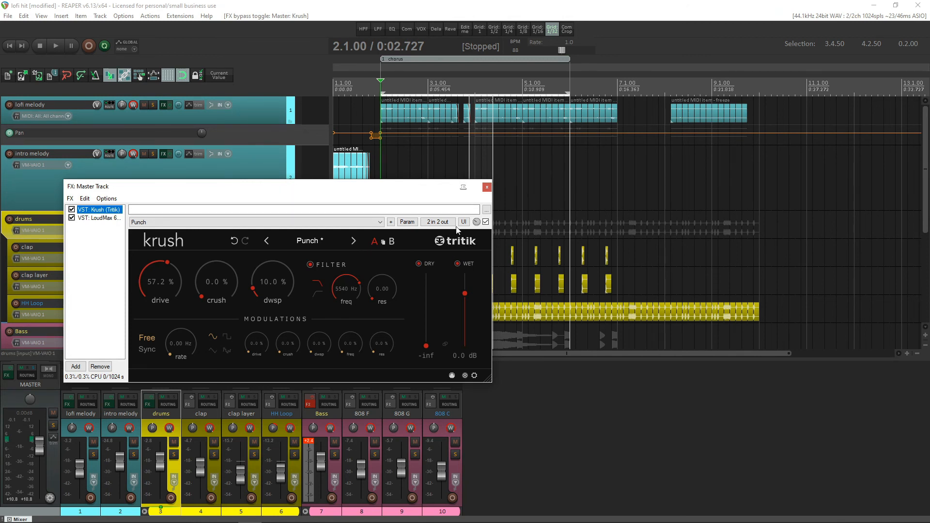
Step: Close the master track's FX chain and place the edit cursor at the start of the project
{"action": "left_click_drag", "start_coordinate": [290, 191], "coordinate": [387, 153]}
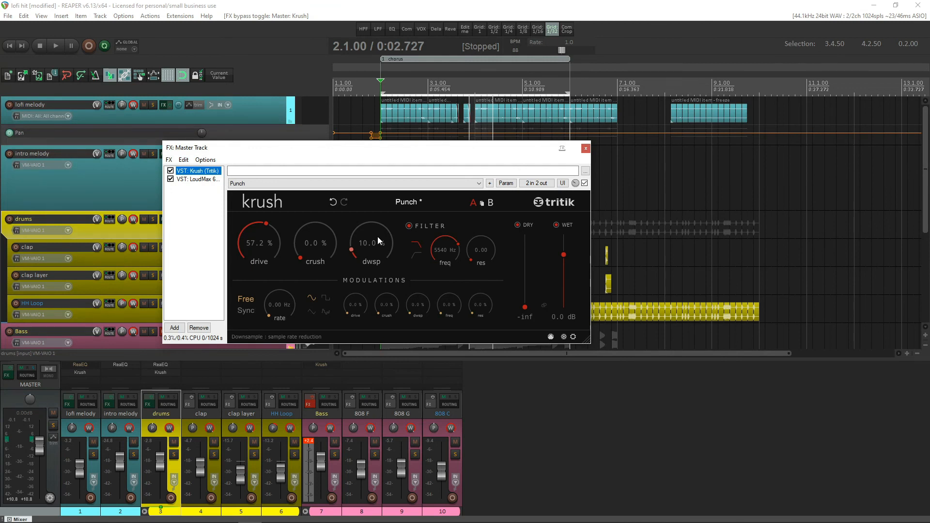
{"action": "left_click", "coordinate": [309, 185]}
{"action": "left_click", "coordinate": [309, 184]}
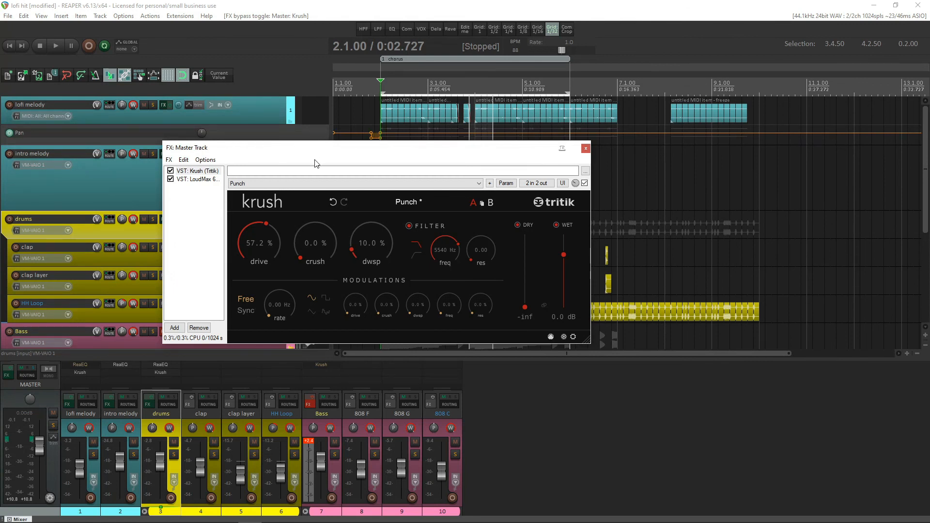
{"action": "left_click", "coordinate": [586, 148]}
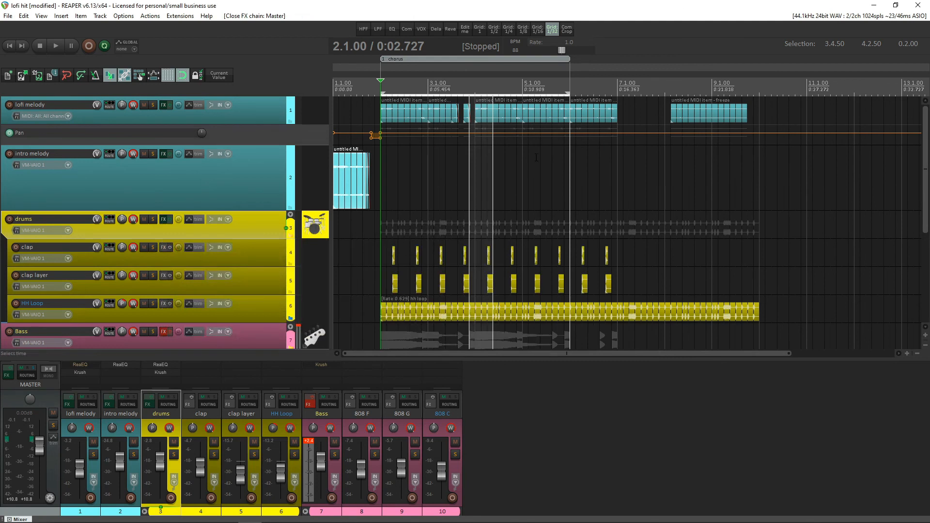
{"action": "left_click", "coordinate": [334, 84]}
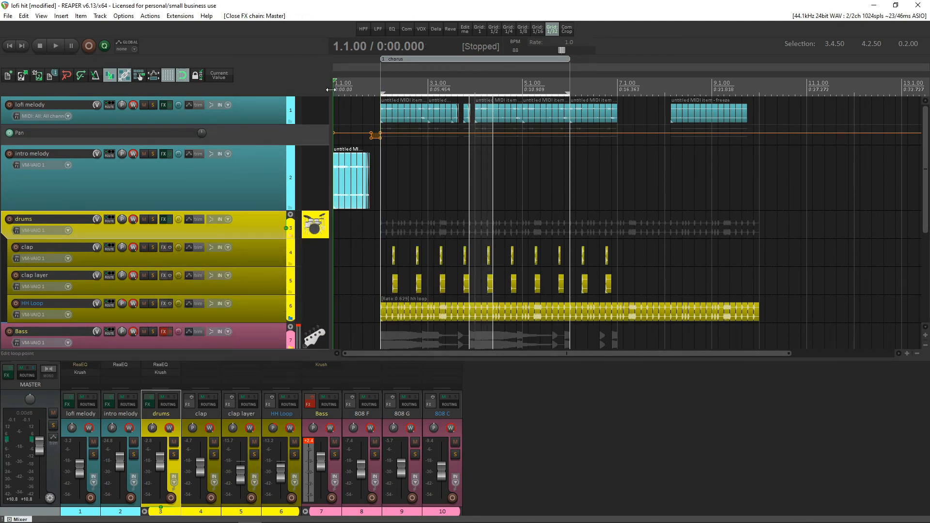